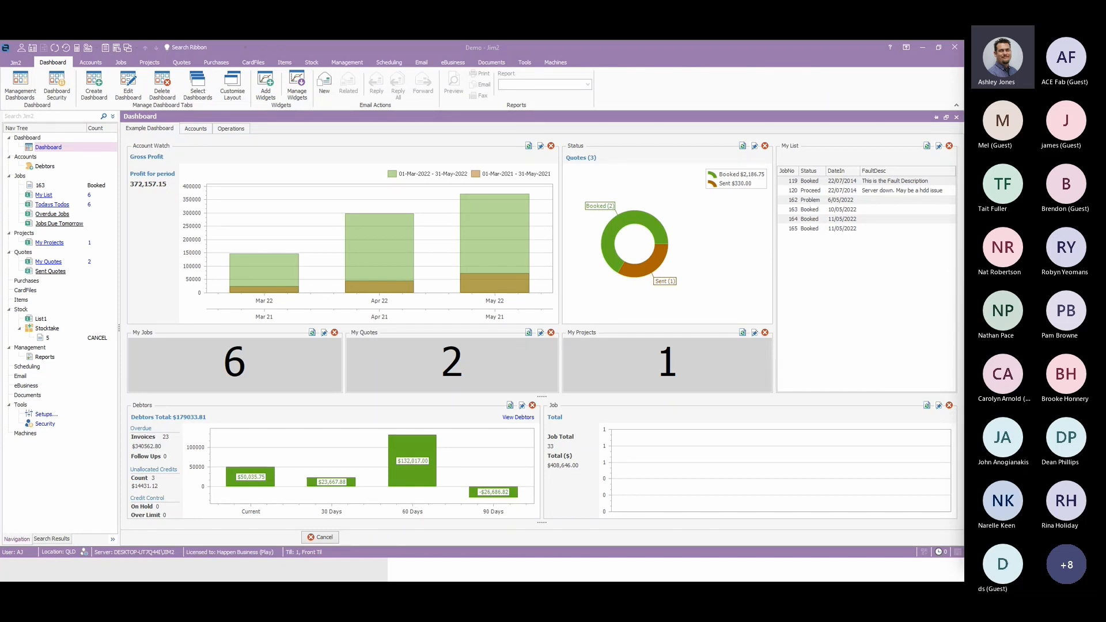
# Create an active dashboard tab named Test with sort order 0.
pyautogui.click(94, 86)
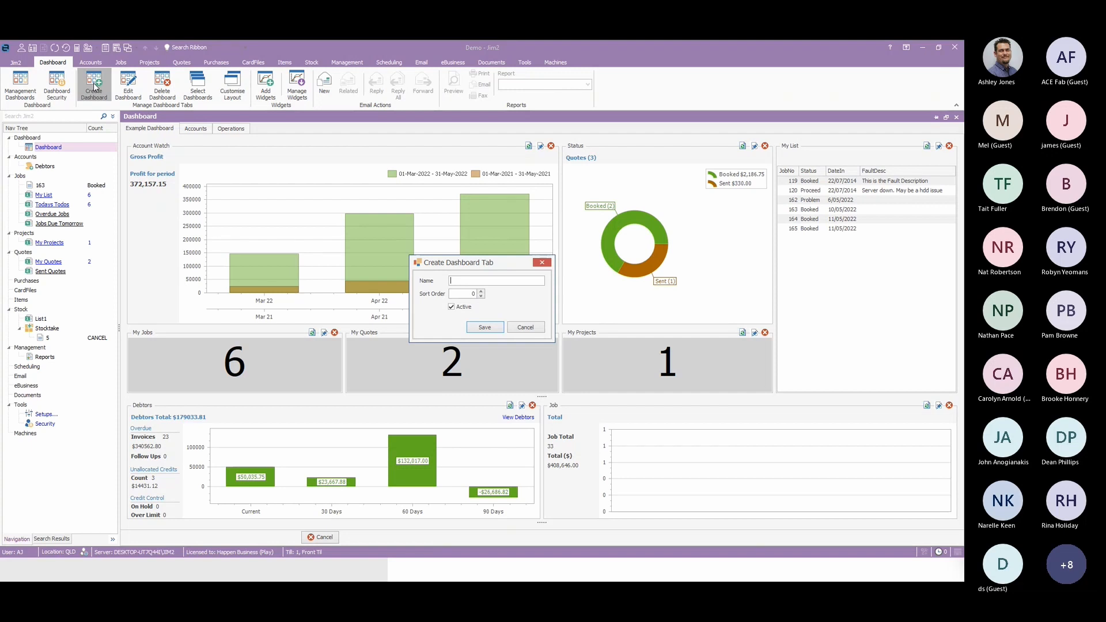
pyautogui.write('Test')
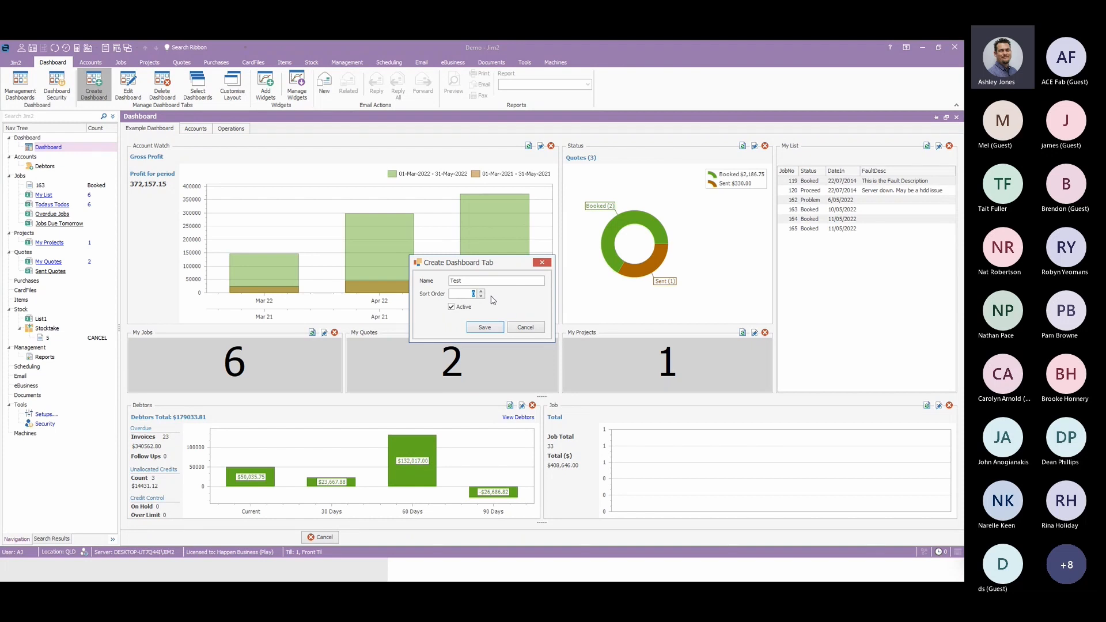
pyautogui.click(486, 328)
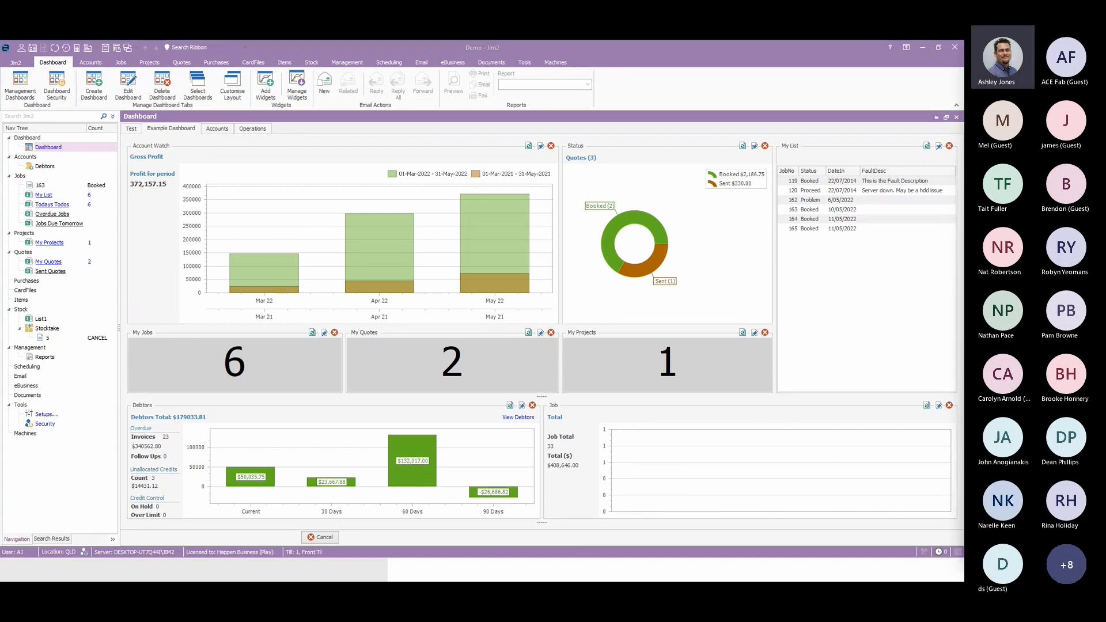
# Show the Test dashboard and review its tab name and sort order settings without changing them.
pyautogui.click(131, 130)
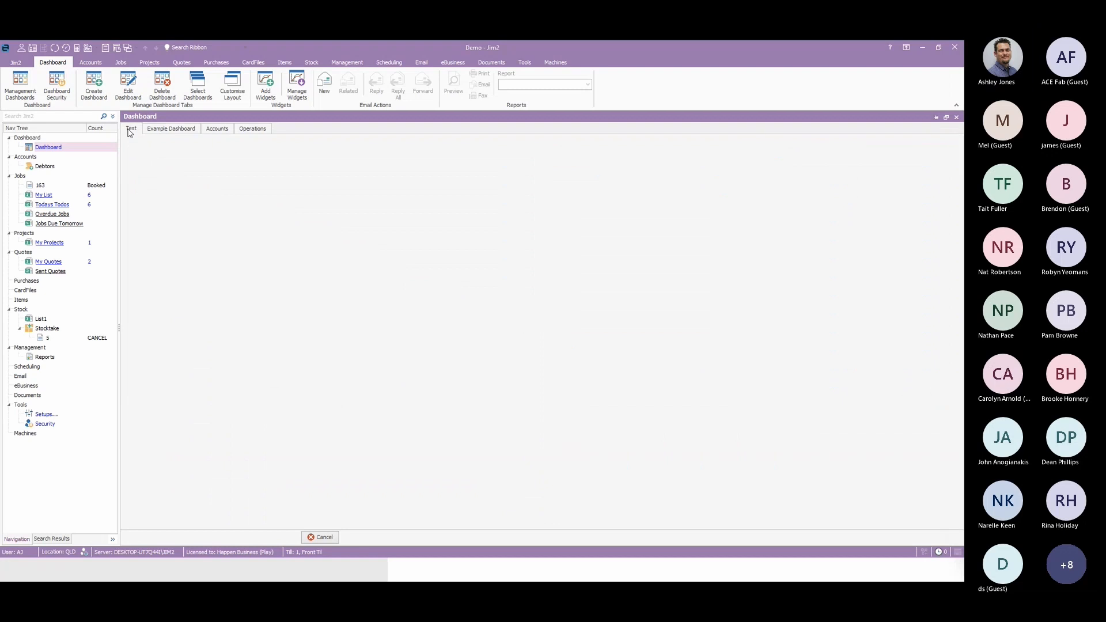
pyautogui.click(130, 86)
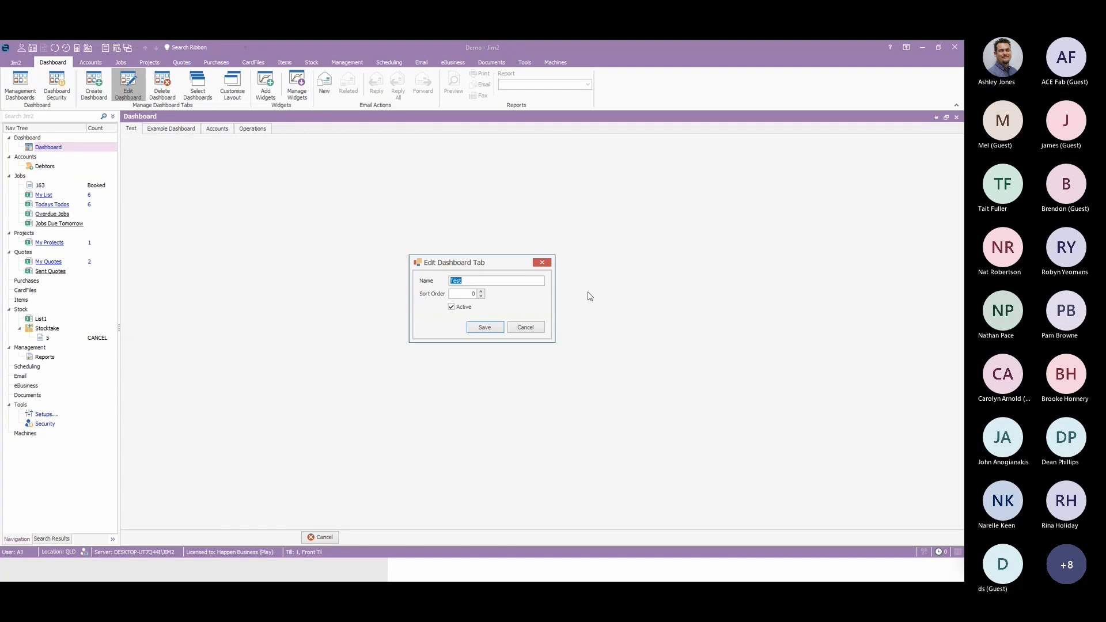
pyautogui.click(531, 328)
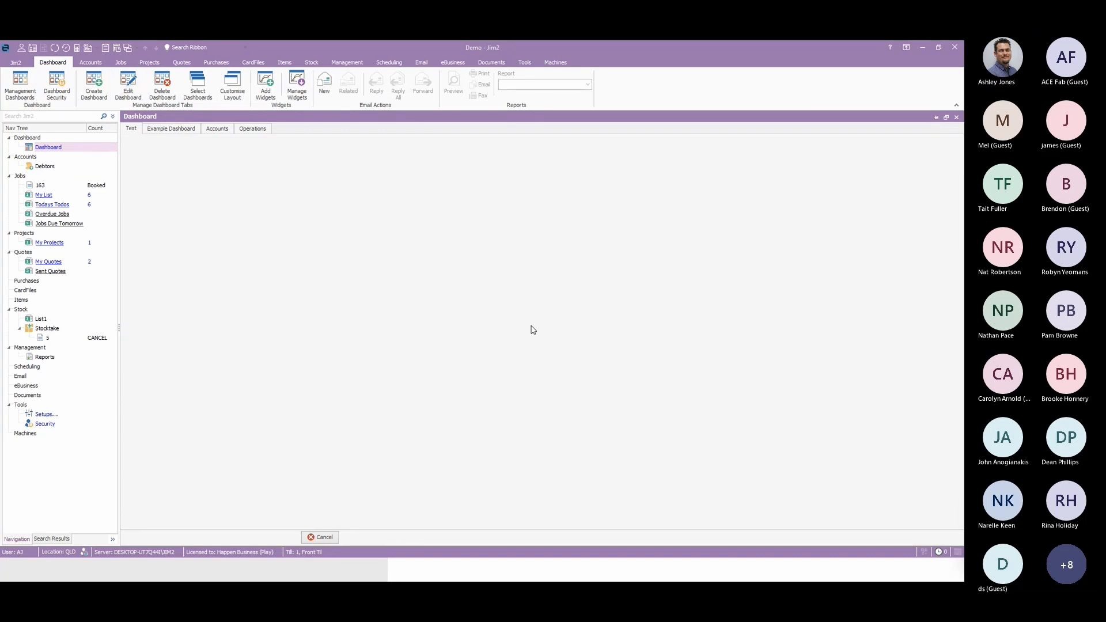
# Review the chart type and palette options of the Actual Income Vs COGS widget on the Accounts dashboard, leaving them unchanged.
pyautogui.click(213, 130)
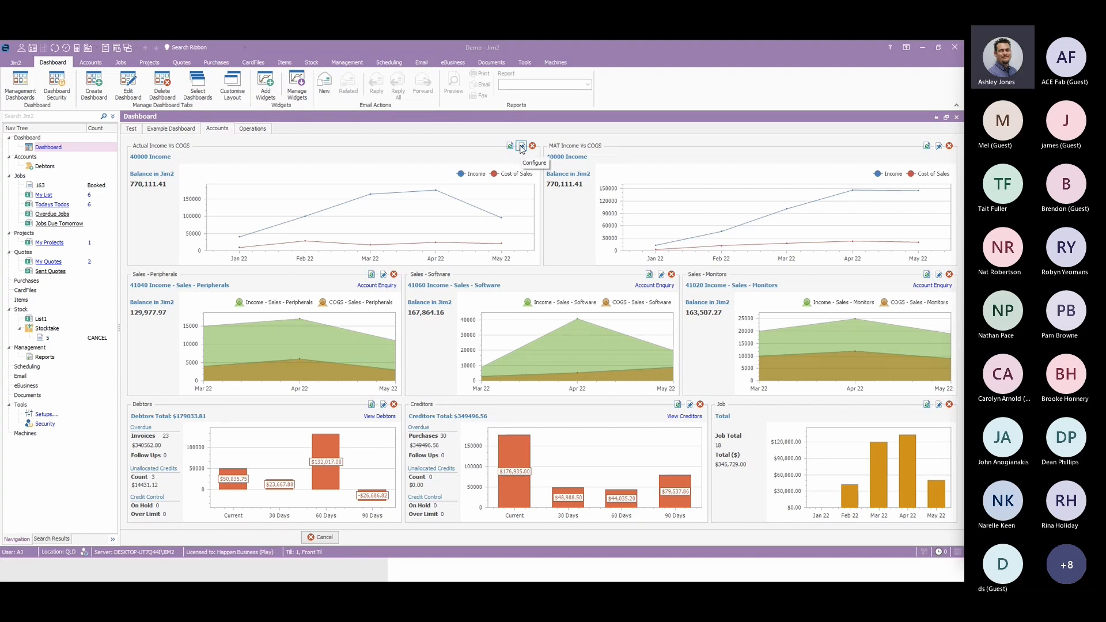
pyautogui.click(521, 147)
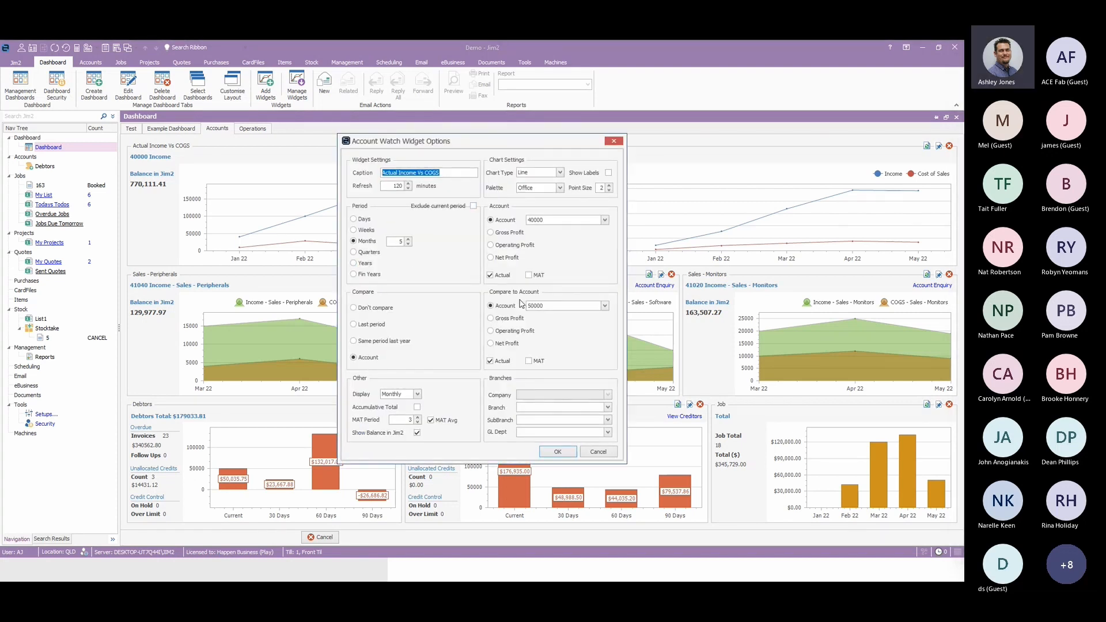
pyautogui.click(559, 173)
pyautogui.click(562, 174)
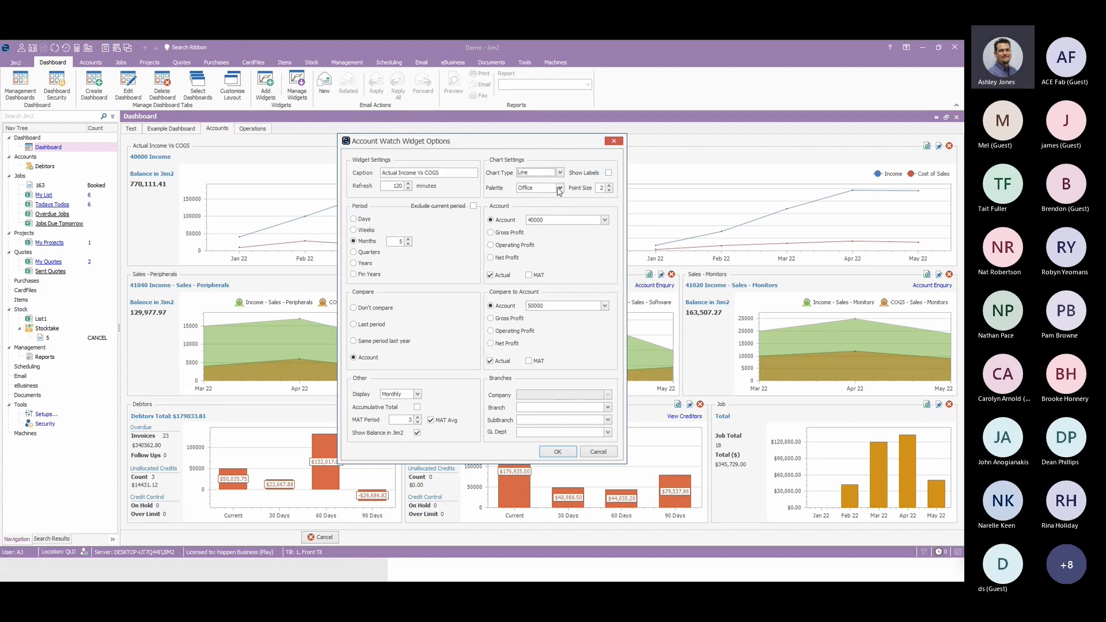
pyautogui.click(560, 189)
pyautogui.click(560, 188)
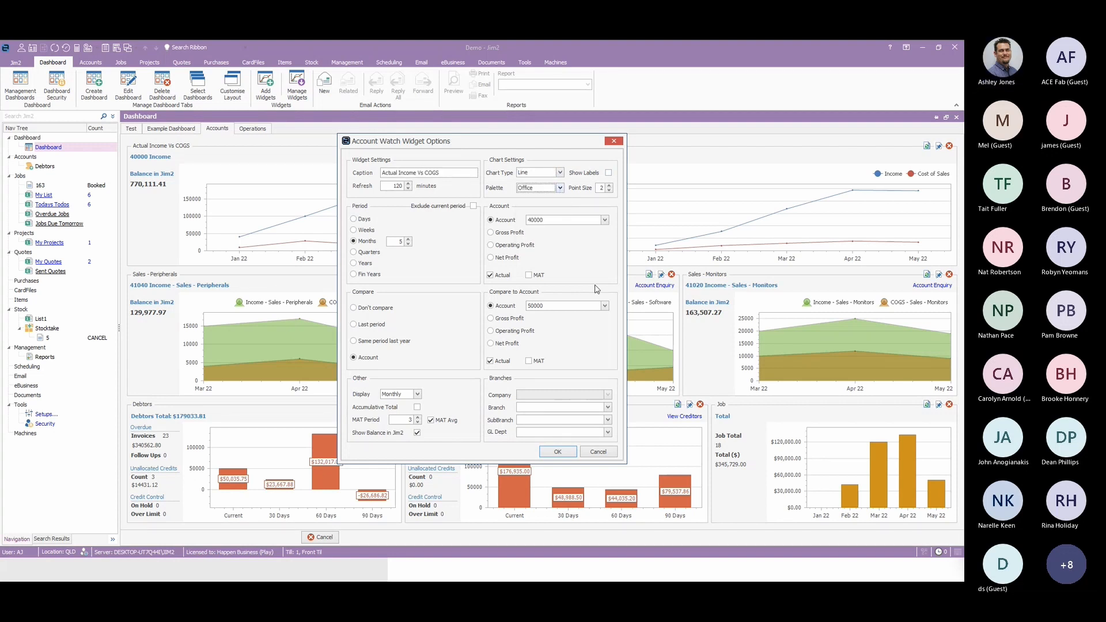
pyautogui.click(599, 452)
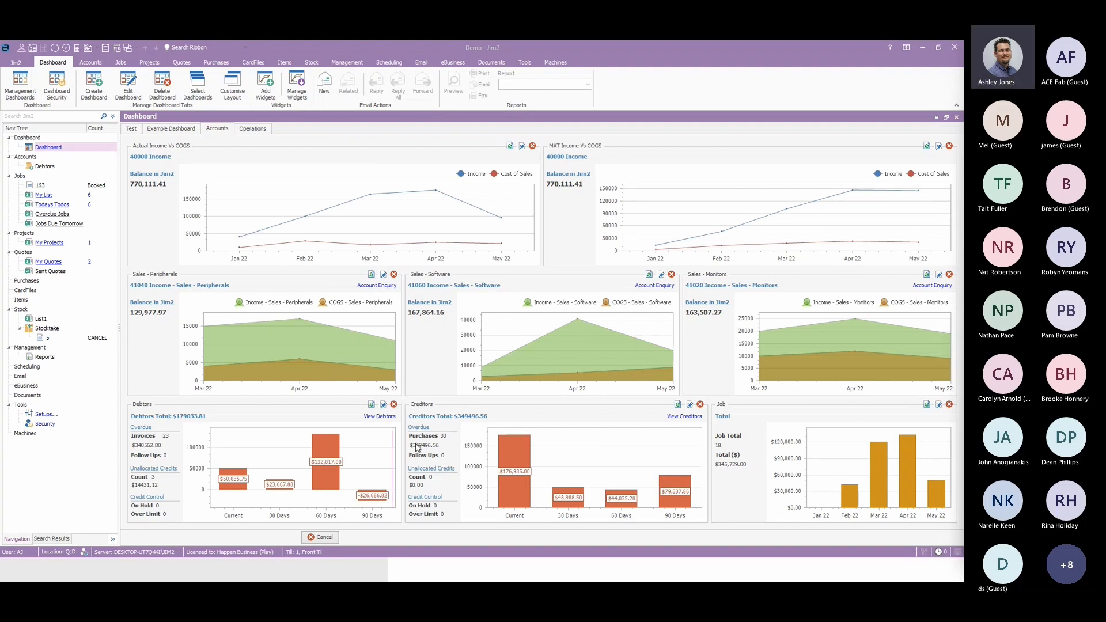
# Examine the widgets on the Operations and Accounts dashboards, including the income, debtors, creditors and job charts.
pyautogui.moveTo(507, 451)
pyautogui.moveTo(279, 463)
pyautogui.click(246, 129)
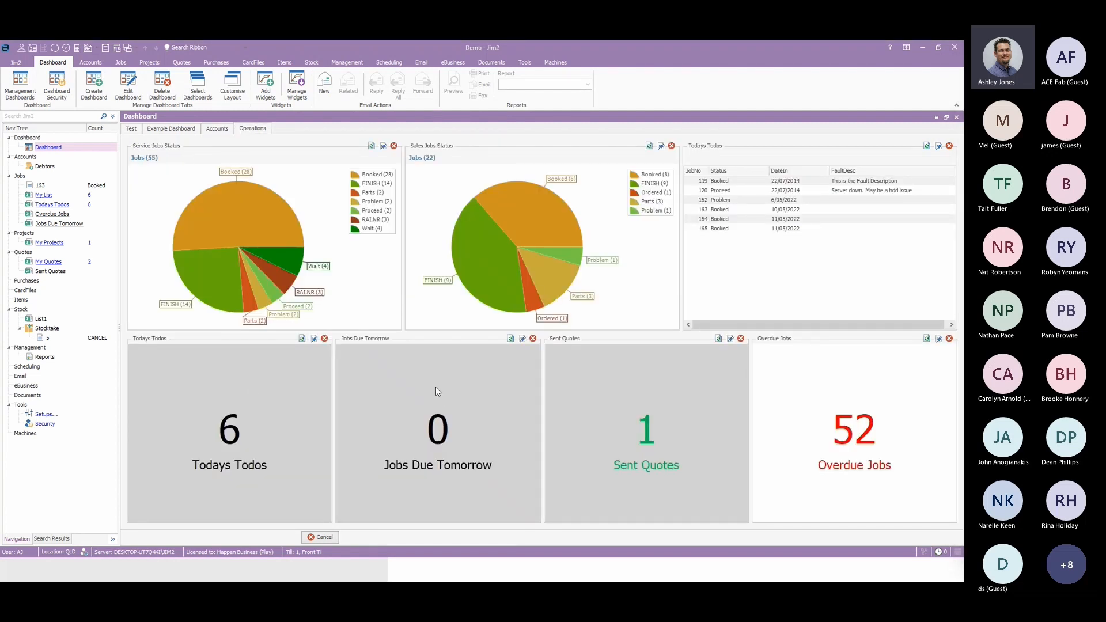
pyautogui.click(218, 130)
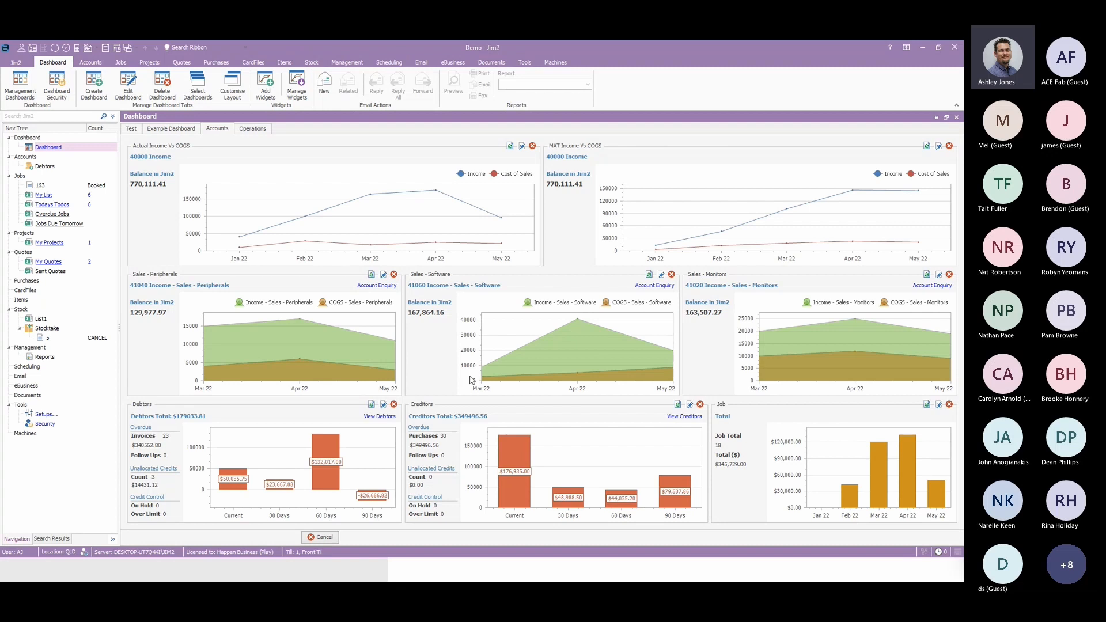
pyautogui.moveTo(574, 493)
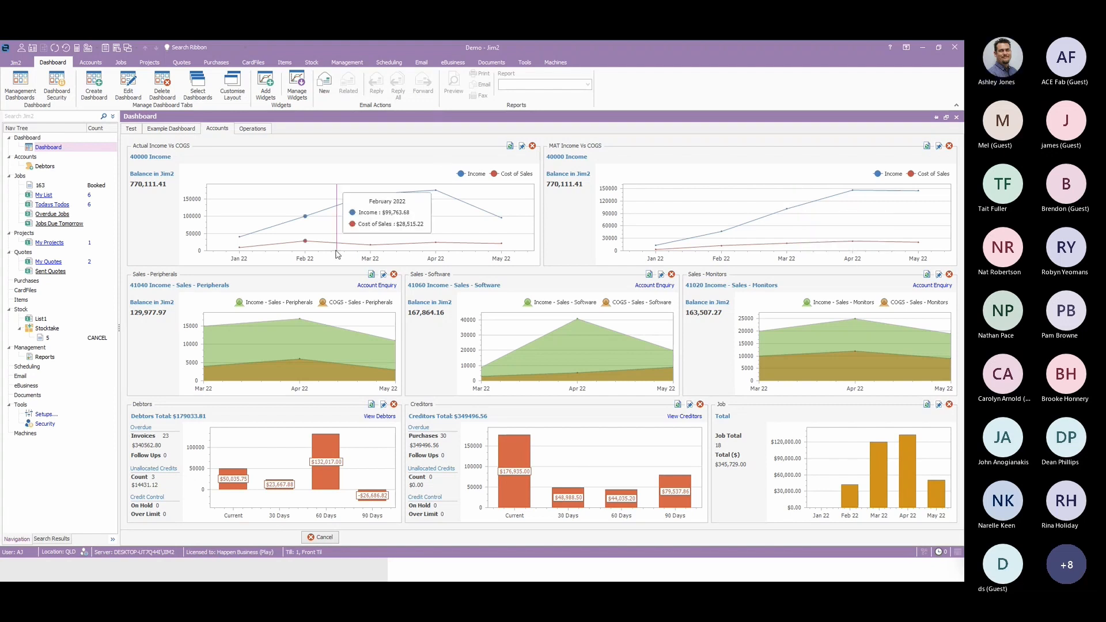
pyautogui.moveTo(350, 236)
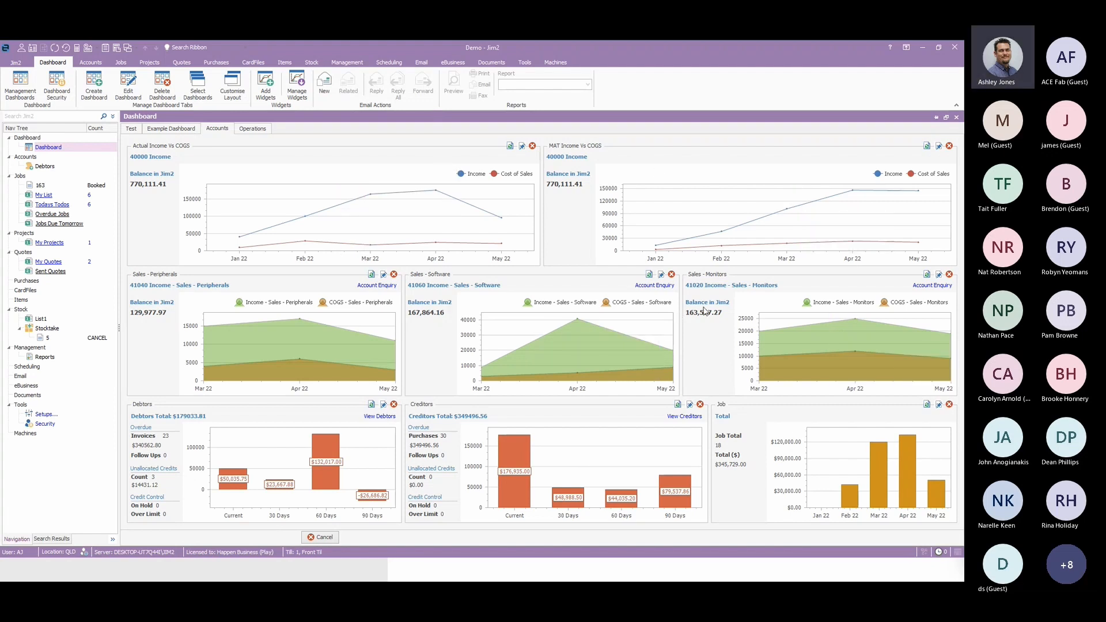
pyautogui.moveTo(910, 458)
pyautogui.moveTo(413, 220)
# Review the configuration options of the Actual Income Vs COGS widget and the Debtors widget without changing them.
pyautogui.click(522, 146)
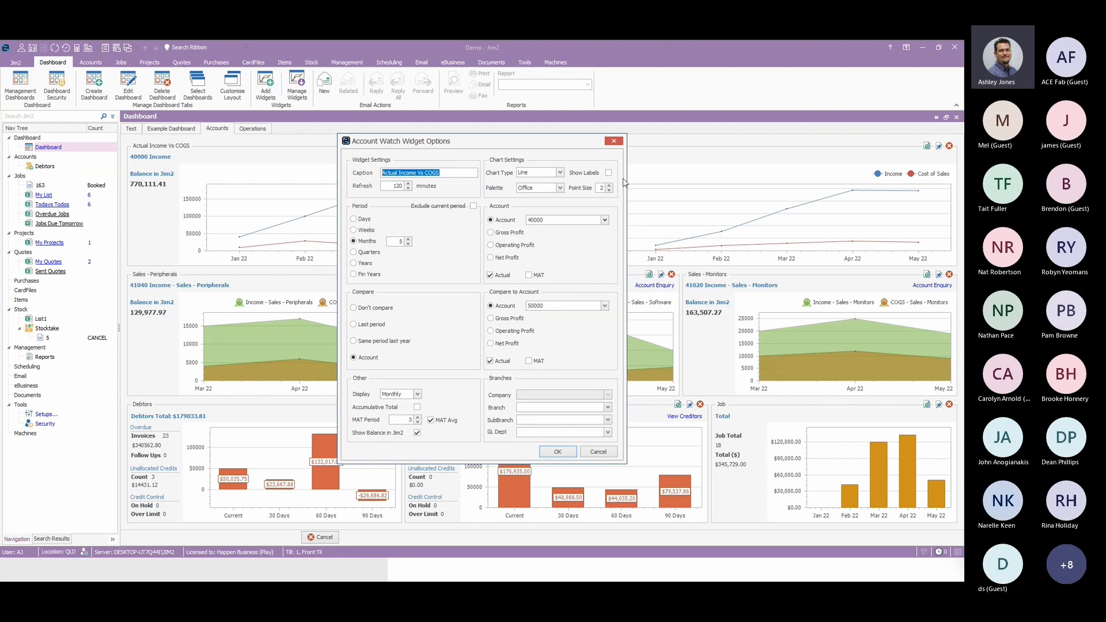
pyautogui.click(614, 141)
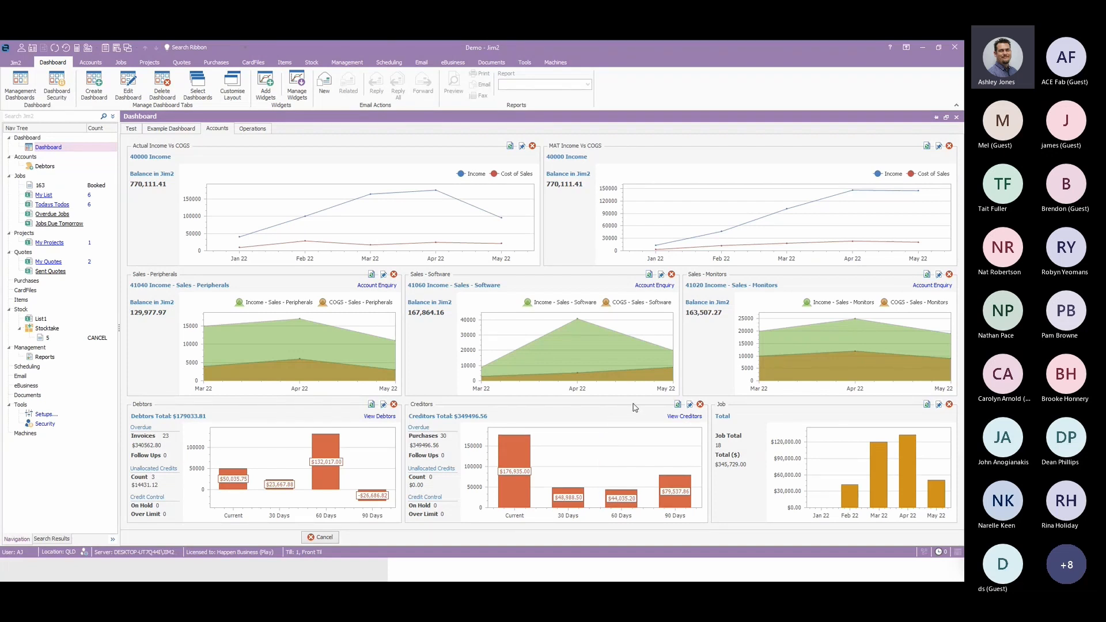
pyautogui.click(383, 405)
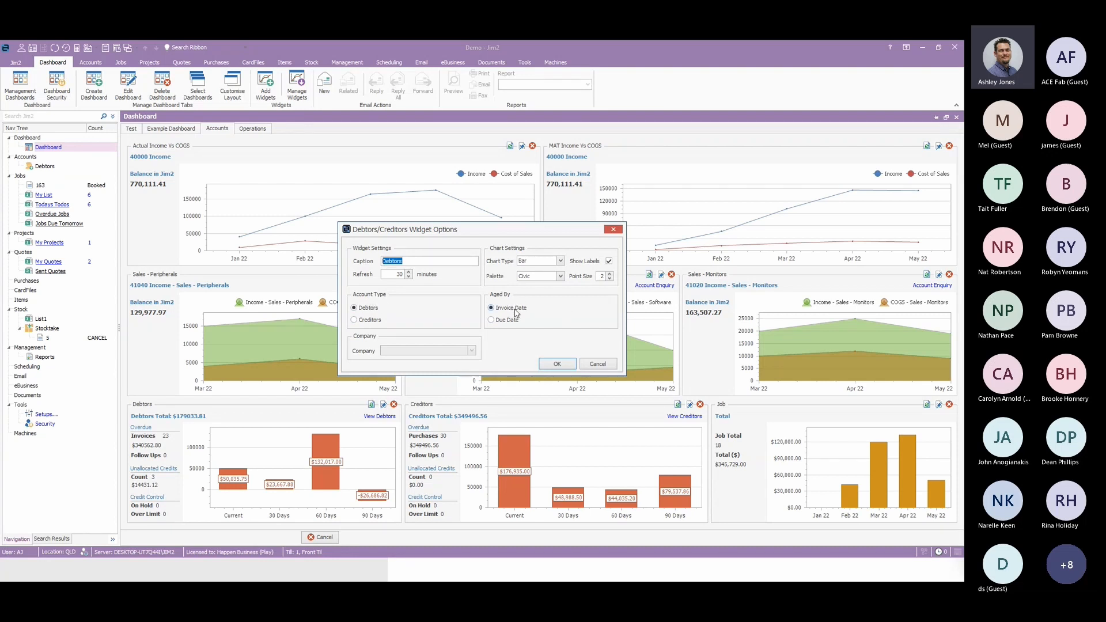
pyautogui.click(596, 364)
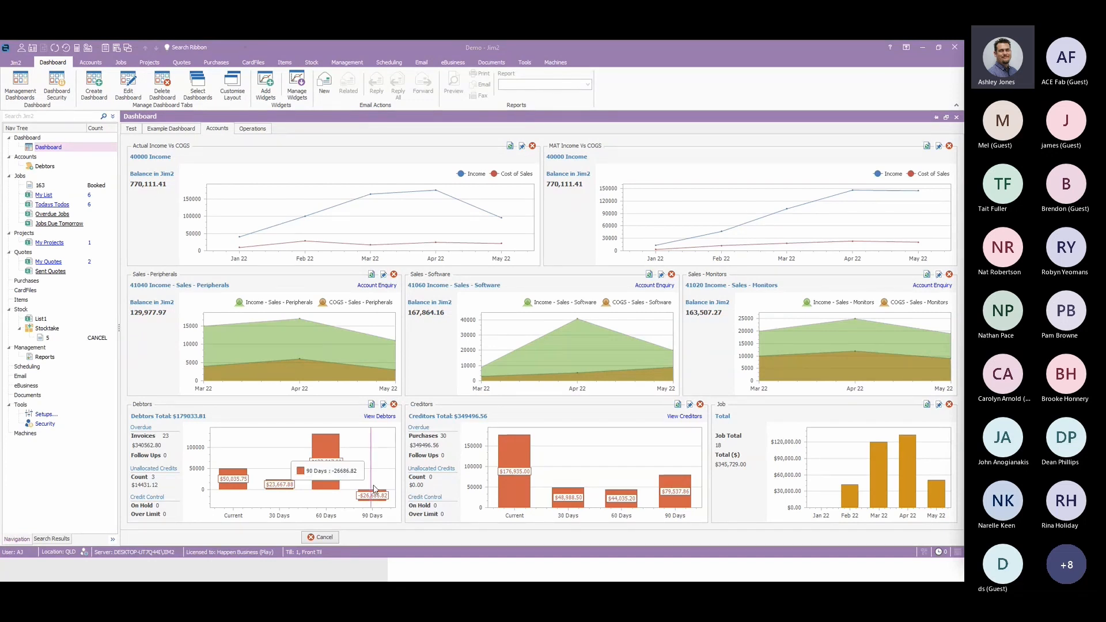
# Drill into the 60 Days bar of the Debtors widget, view debtor DAYCOM, and return to the chart view.
pyautogui.moveTo(383, 456)
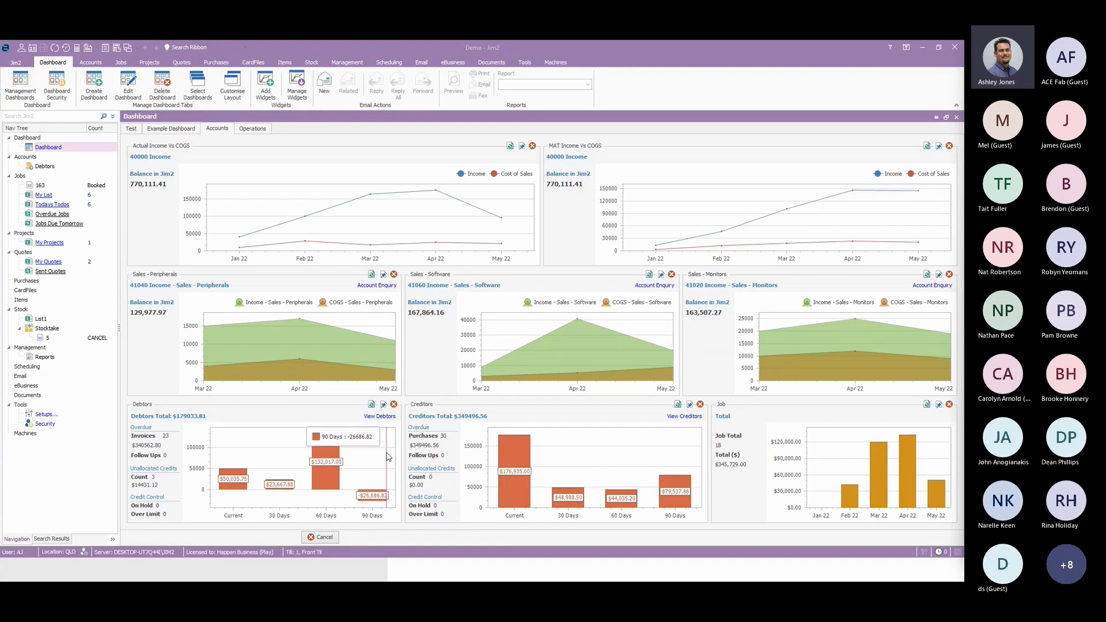
pyautogui.moveTo(329, 483)
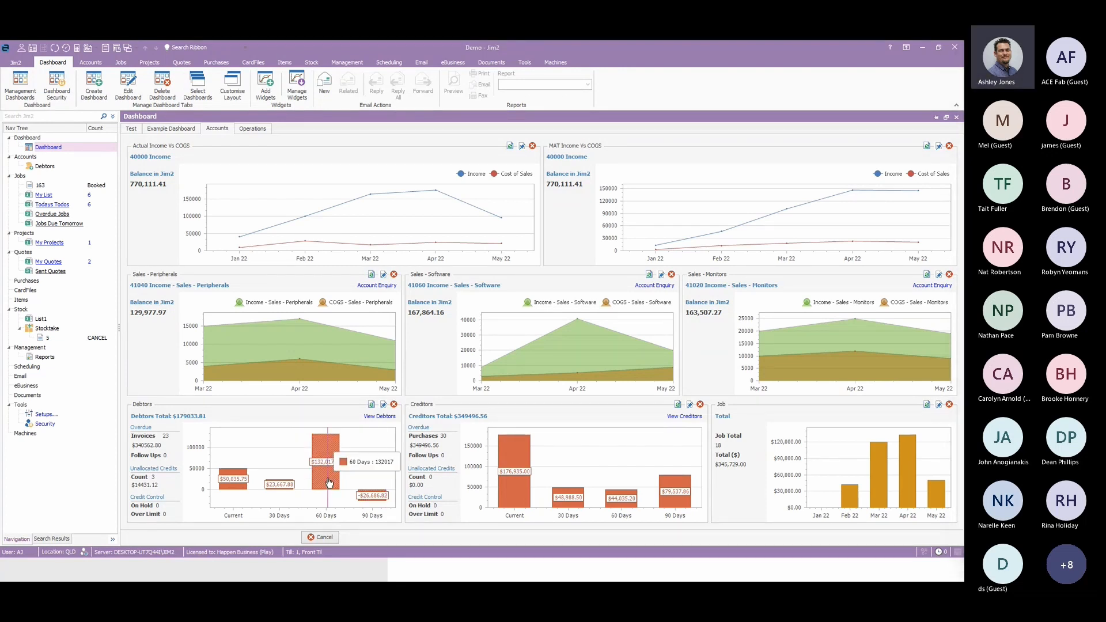
pyautogui.click(329, 483)
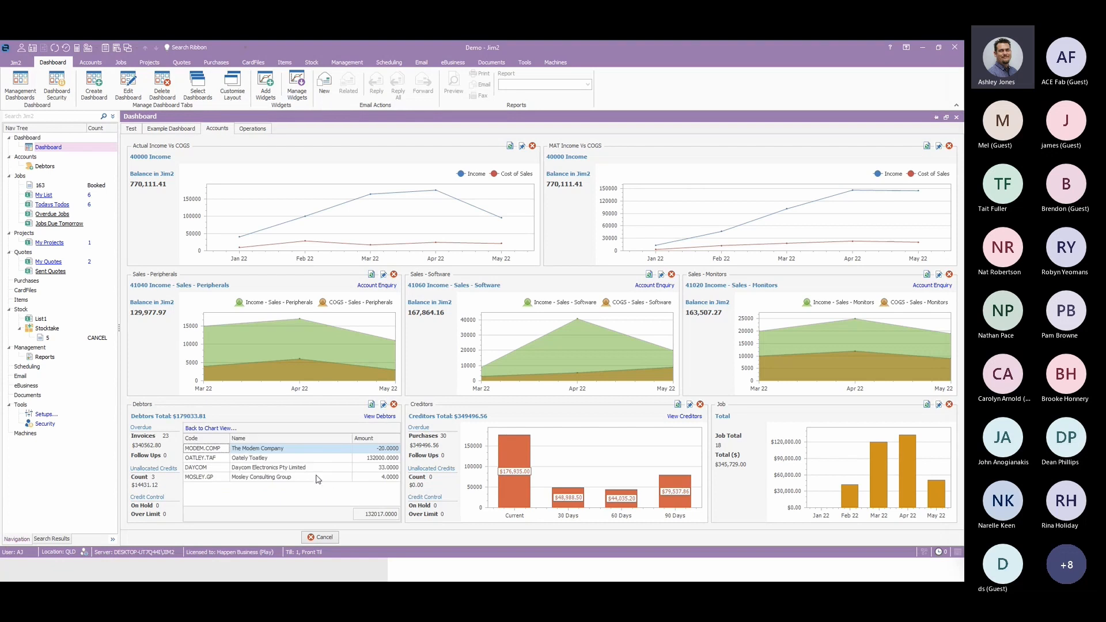
pyautogui.rightClick(281, 467)
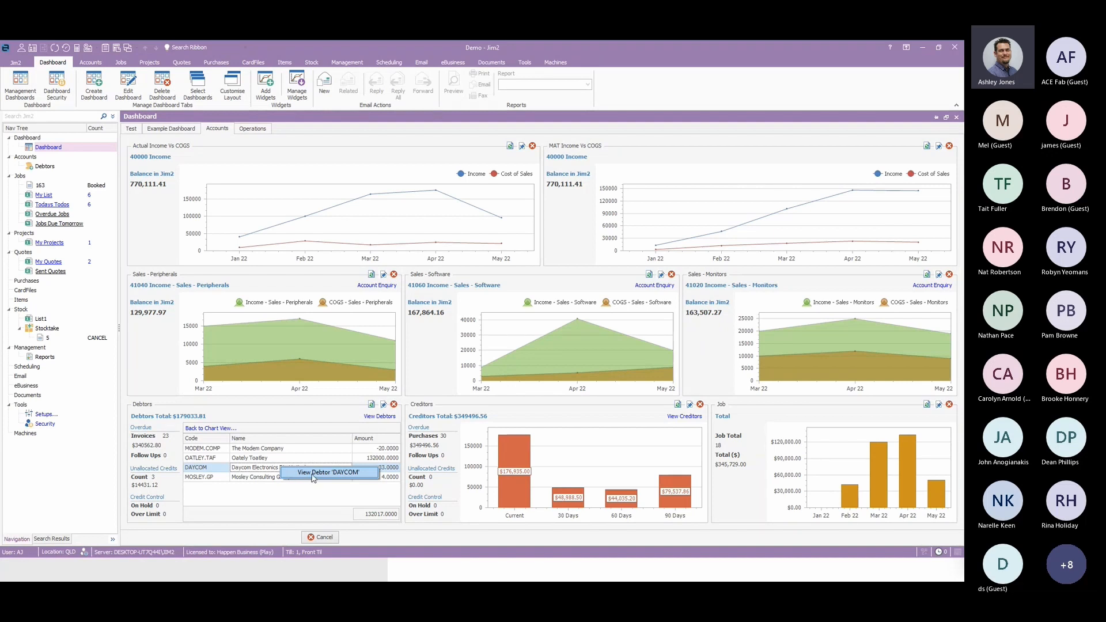
pyautogui.click(311, 473)
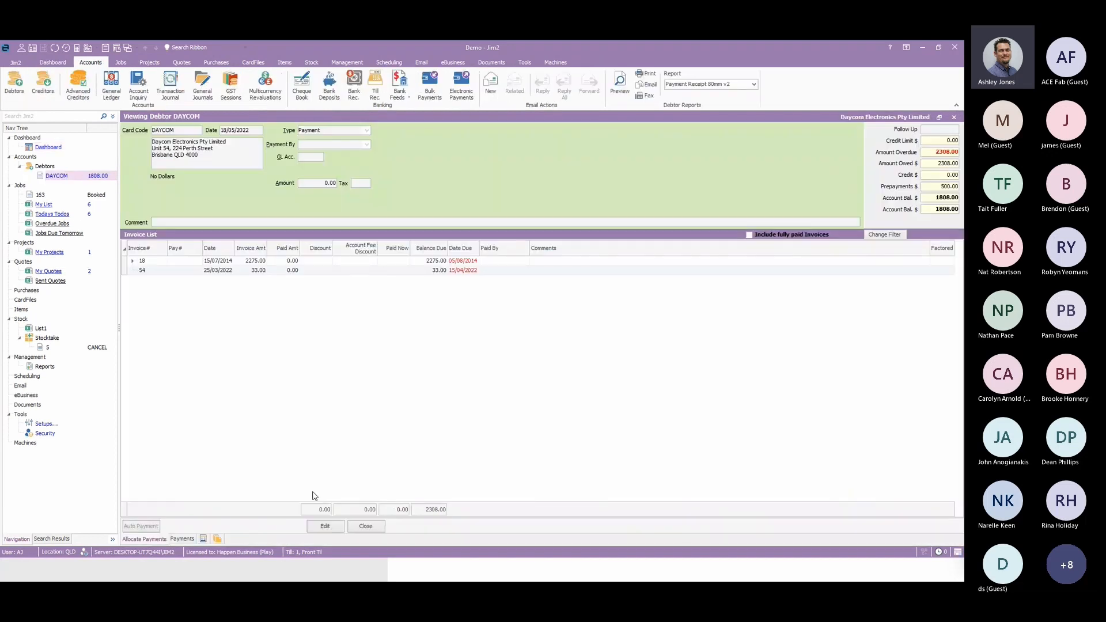
pyautogui.click(366, 527)
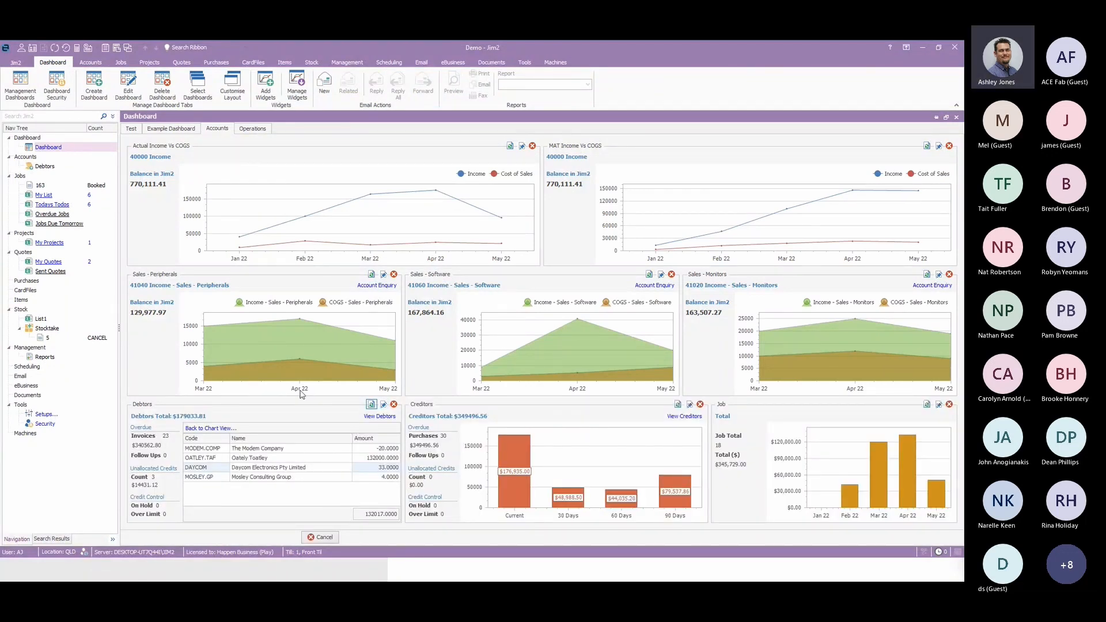
pyautogui.click(222, 431)
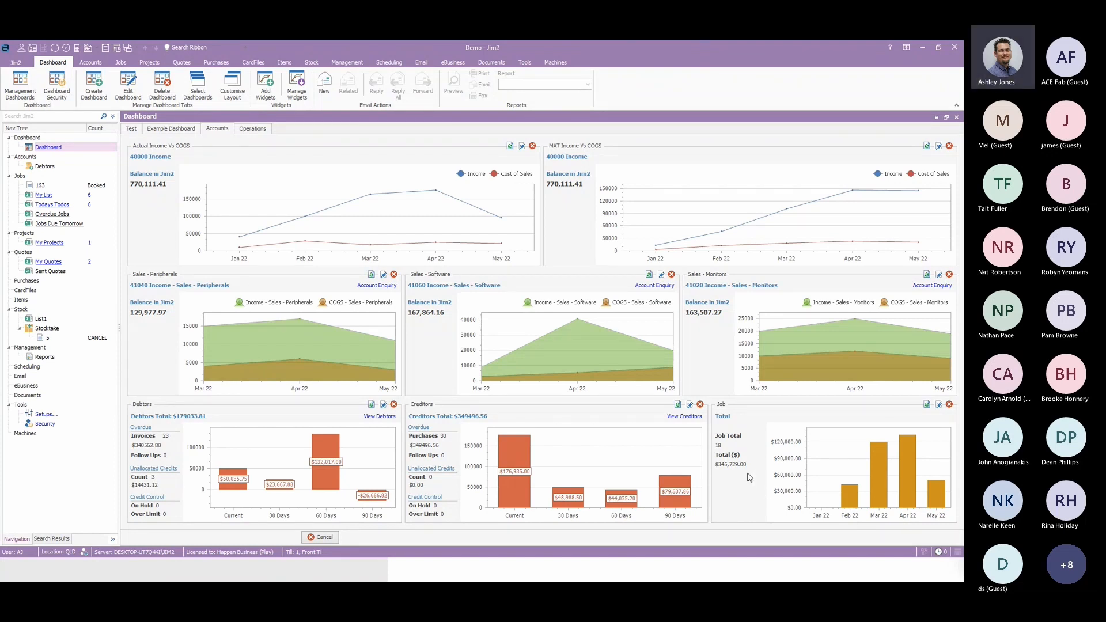
# Review the Job widget's options on the Accounts dashboard, checking the choices for State, Period (X Axis), Values (Y Axis) and Group By.
pyautogui.click(940, 406)
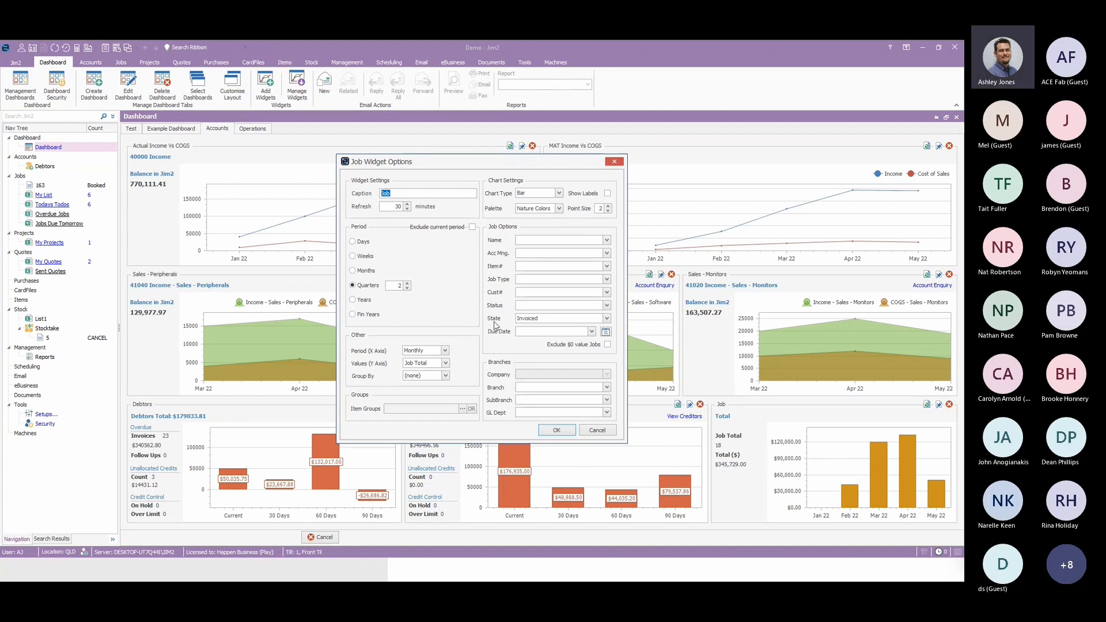
pyautogui.click(607, 319)
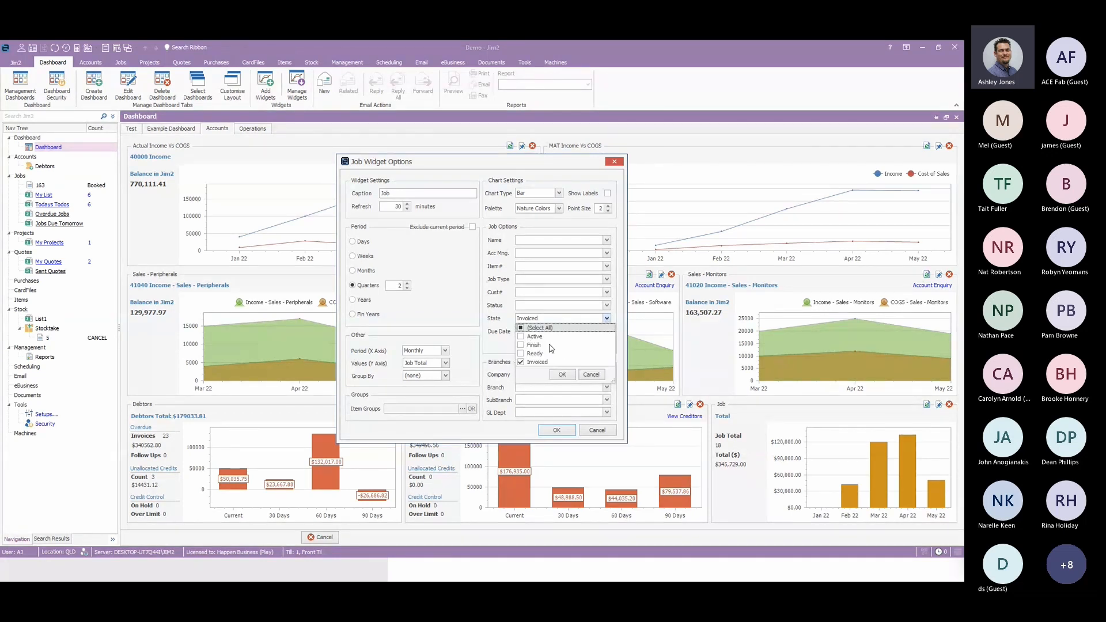
pyautogui.click(479, 309)
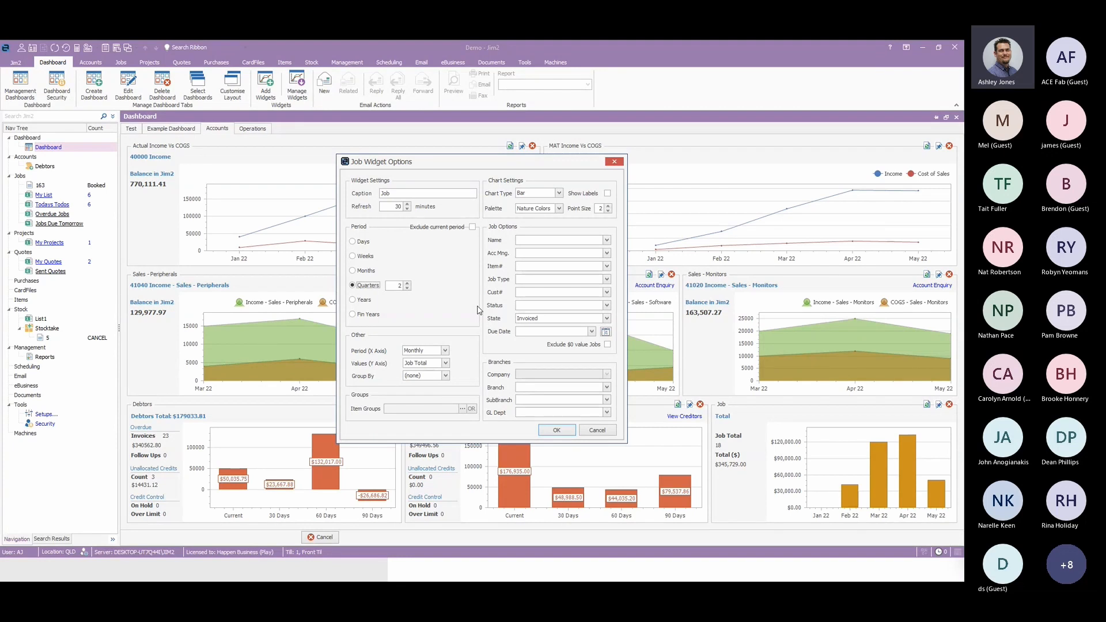
pyautogui.click(446, 351)
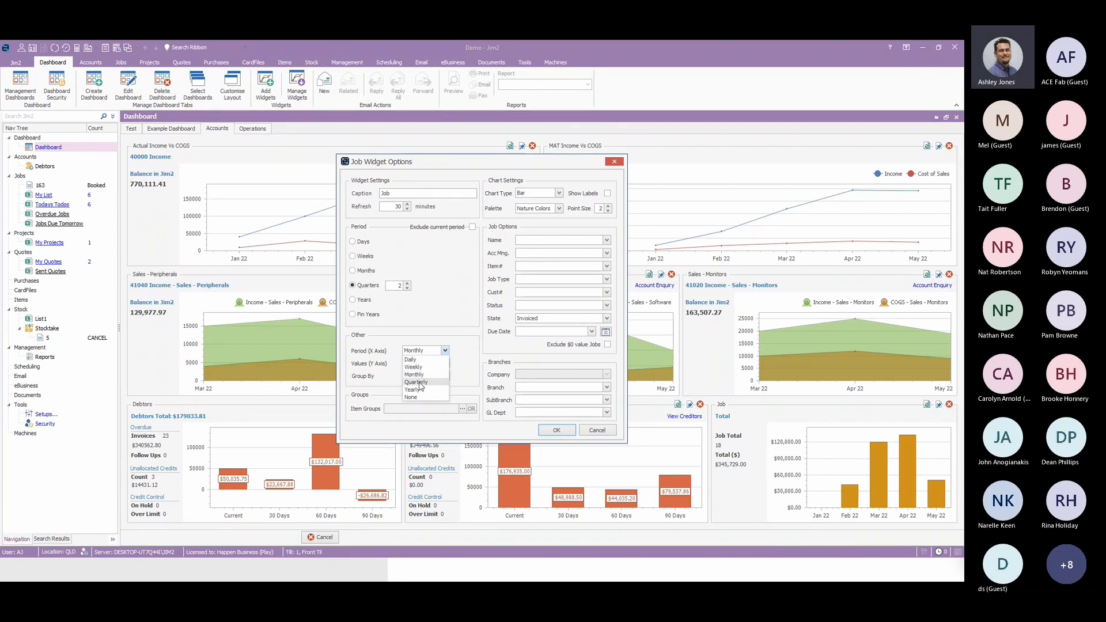
pyautogui.click(468, 356)
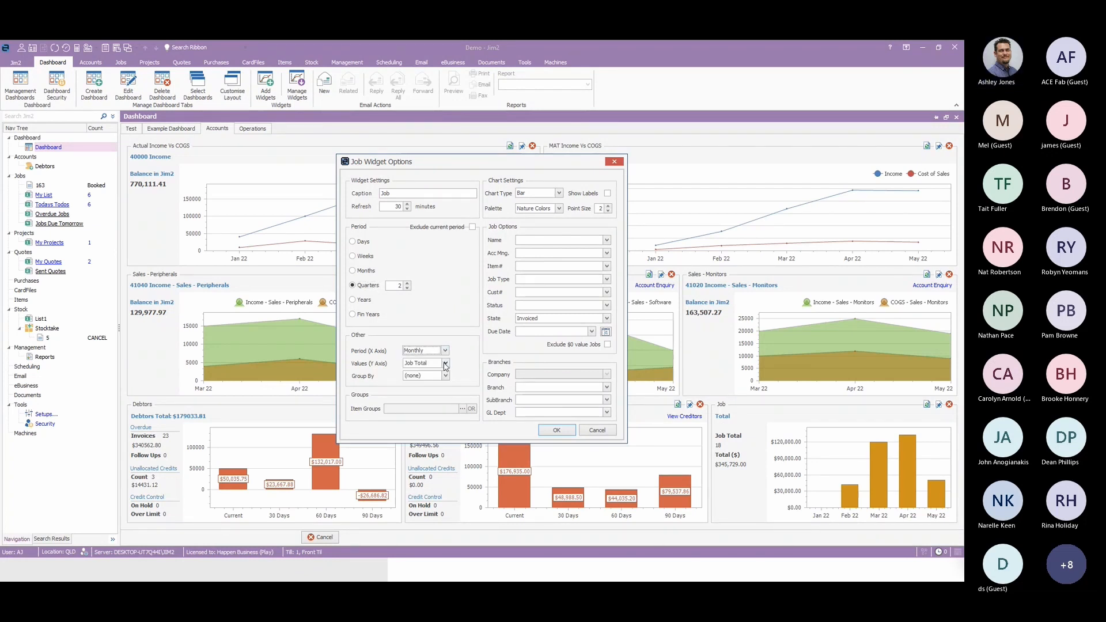
pyautogui.click(445, 365)
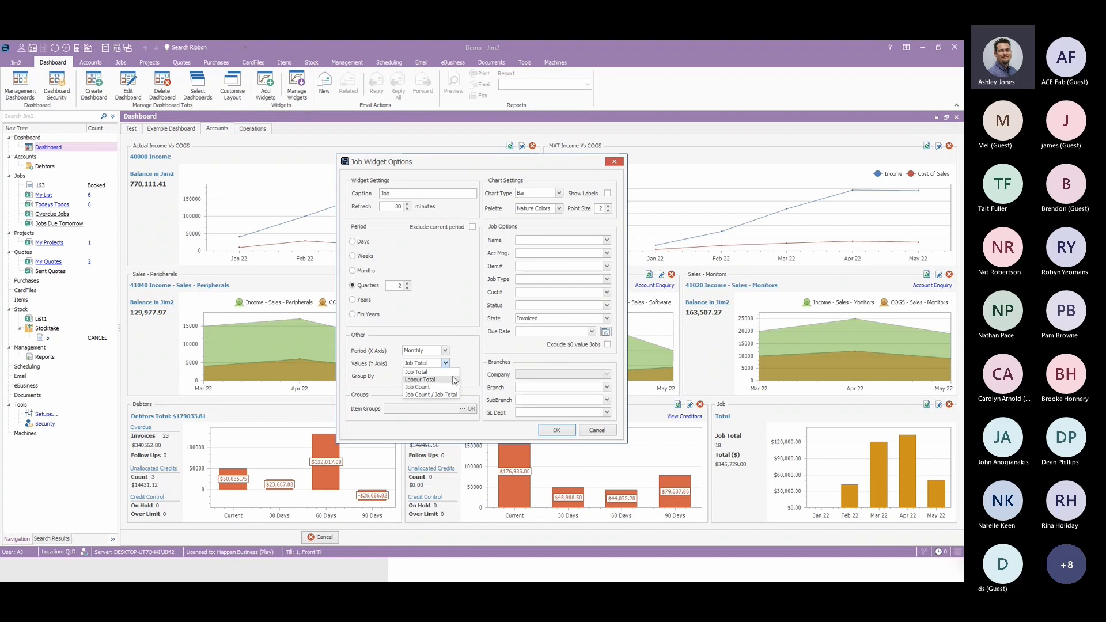
pyautogui.click(477, 346)
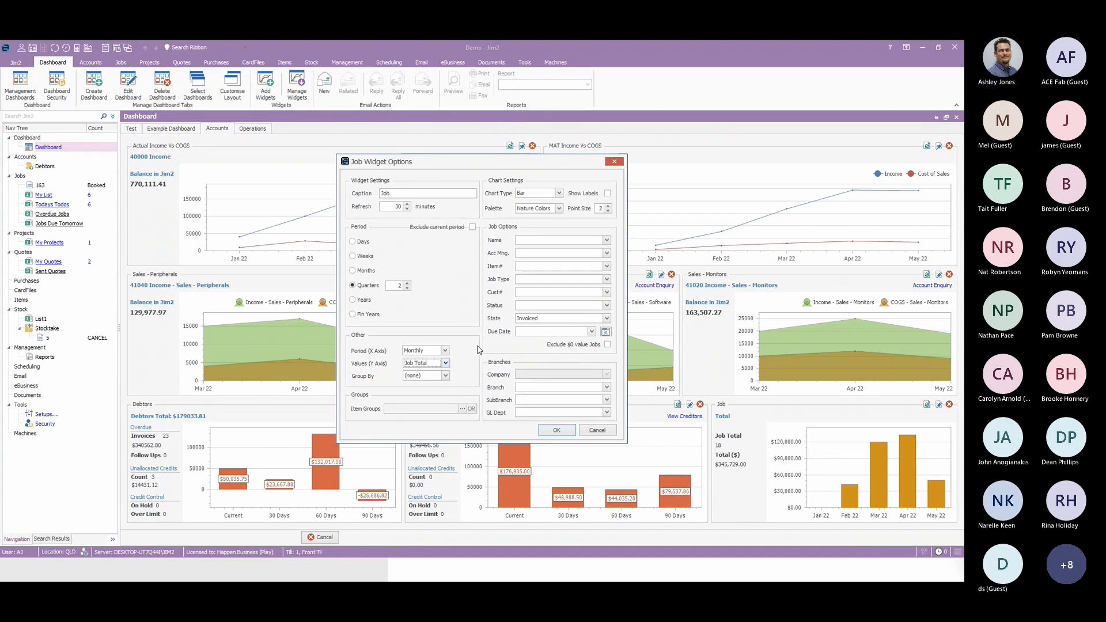
pyautogui.click(445, 376)
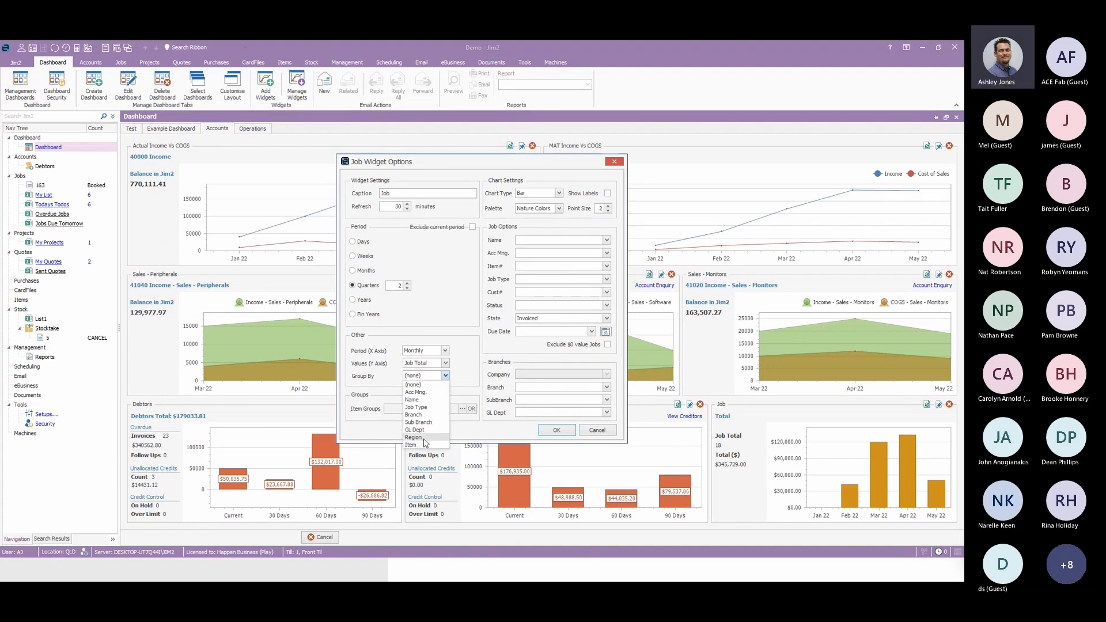
pyautogui.click(476, 366)
pyautogui.click(597, 430)
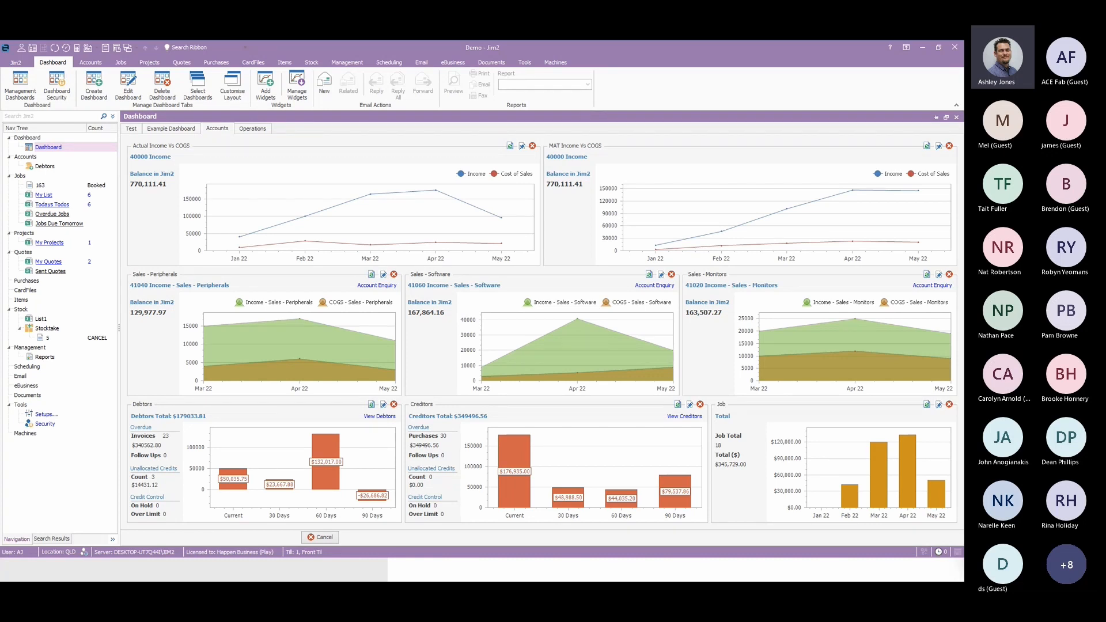
# On the Operations dashboard, drill into the Booked slice of Service Jobs Status, check a listed job's view option, and return to the chart view.
pyautogui.click(249, 129)
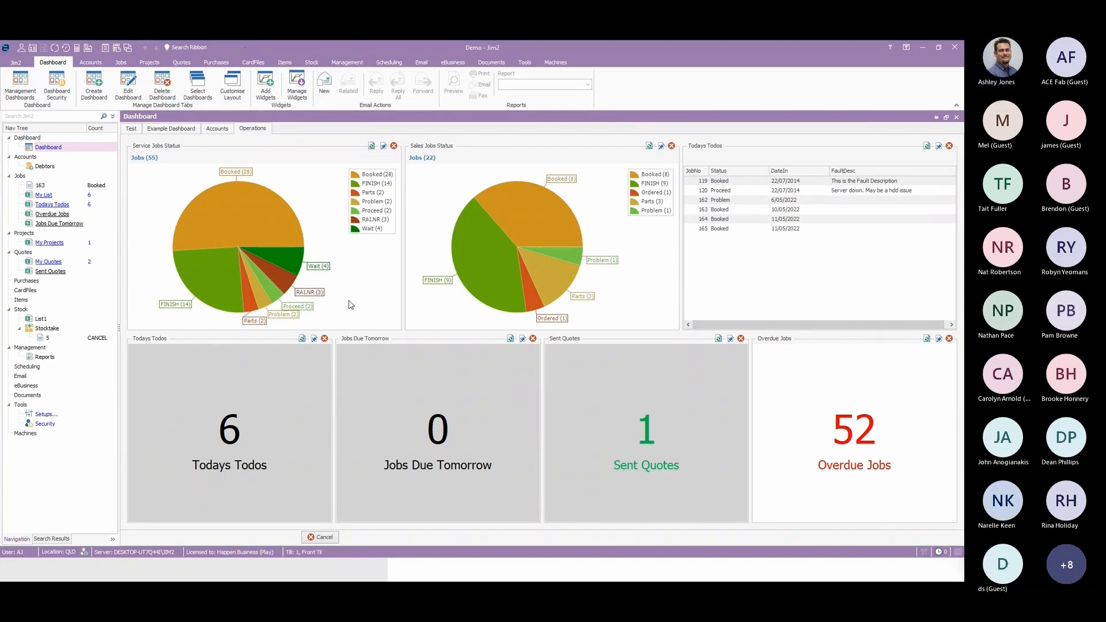
pyautogui.click(256, 218)
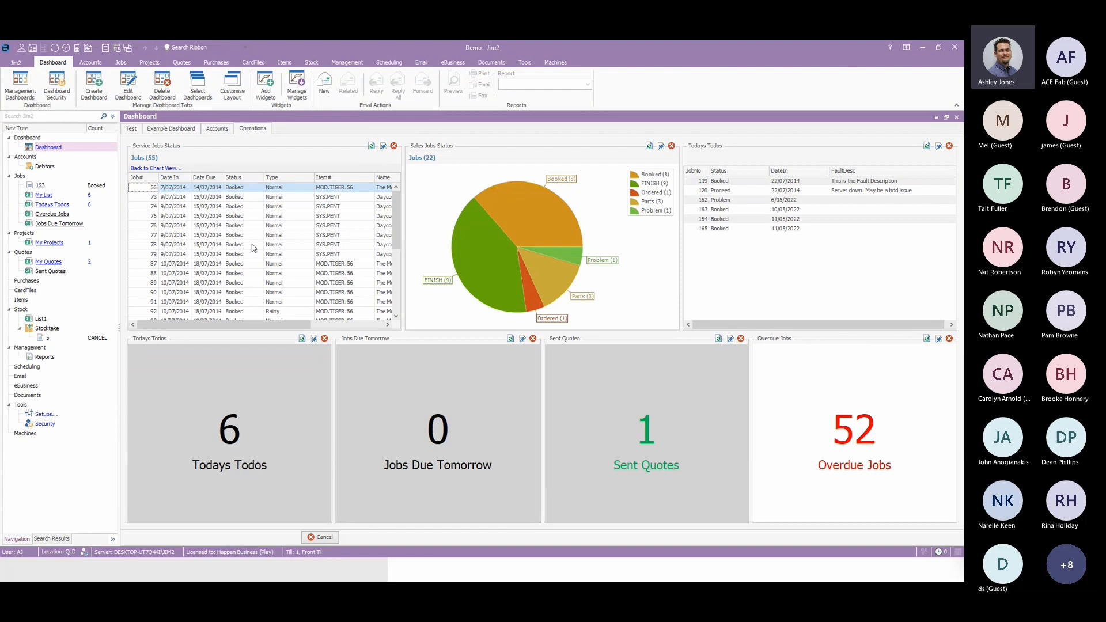
pyautogui.click(251, 245)
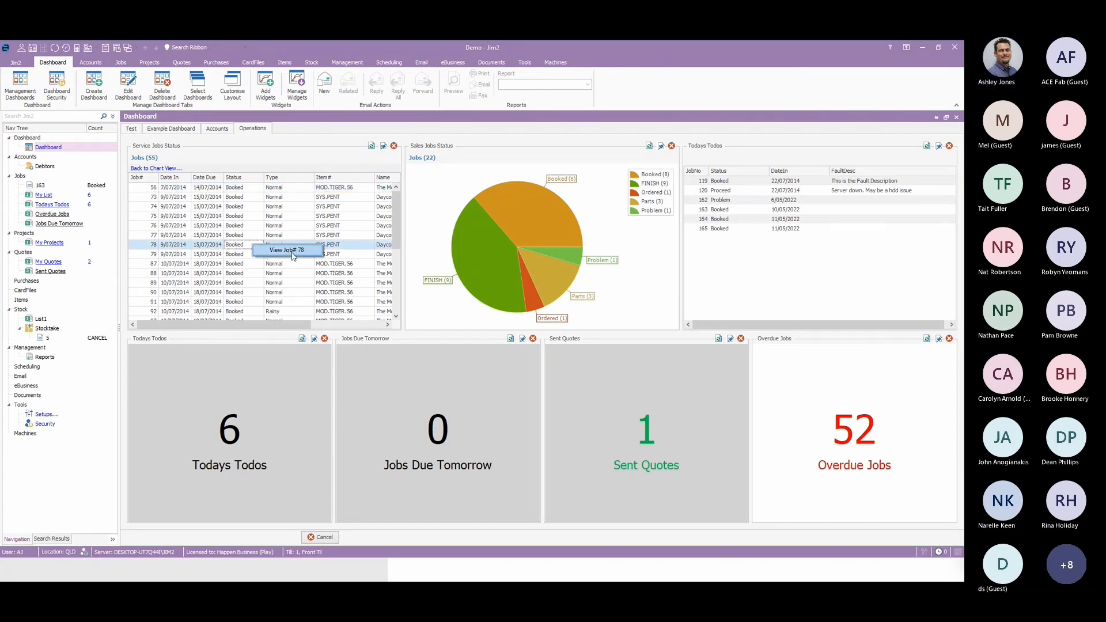
pyautogui.click(165, 169)
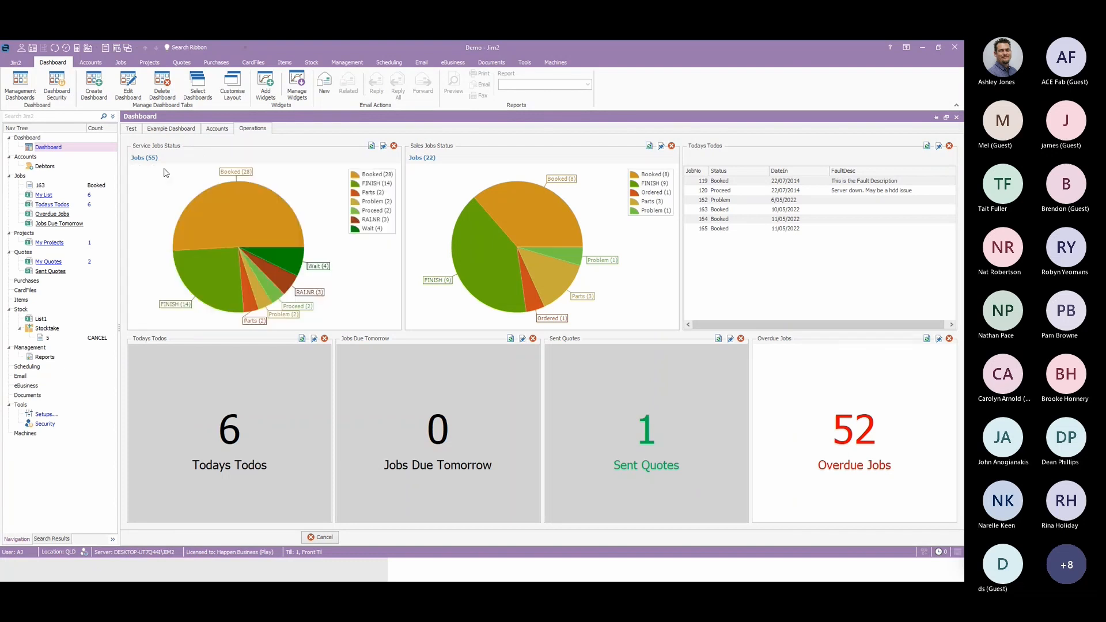
# Review the Service Jobs Status widget's options, checking the available source types and the Name# filter choices.
pyautogui.click(382, 147)
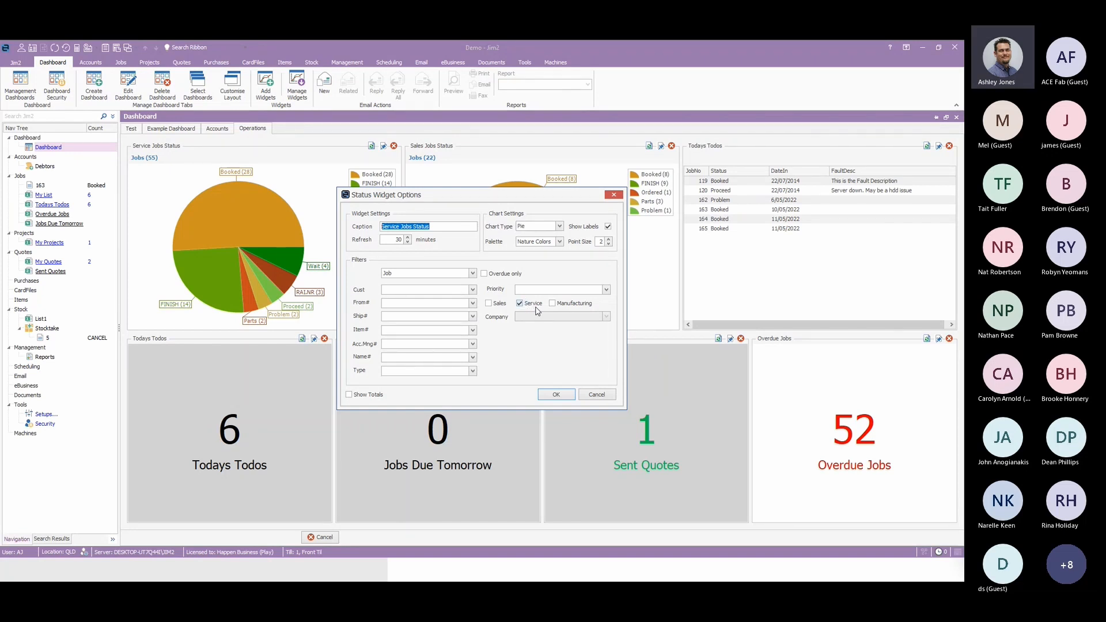
pyautogui.click(432, 273)
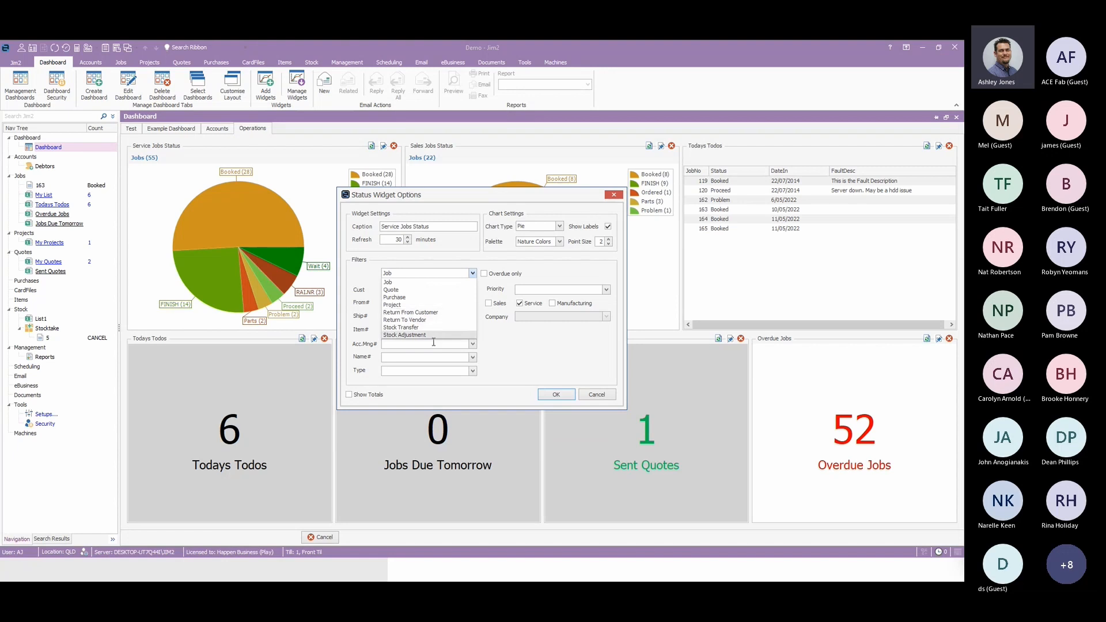
pyautogui.click(551, 357)
pyautogui.click(472, 358)
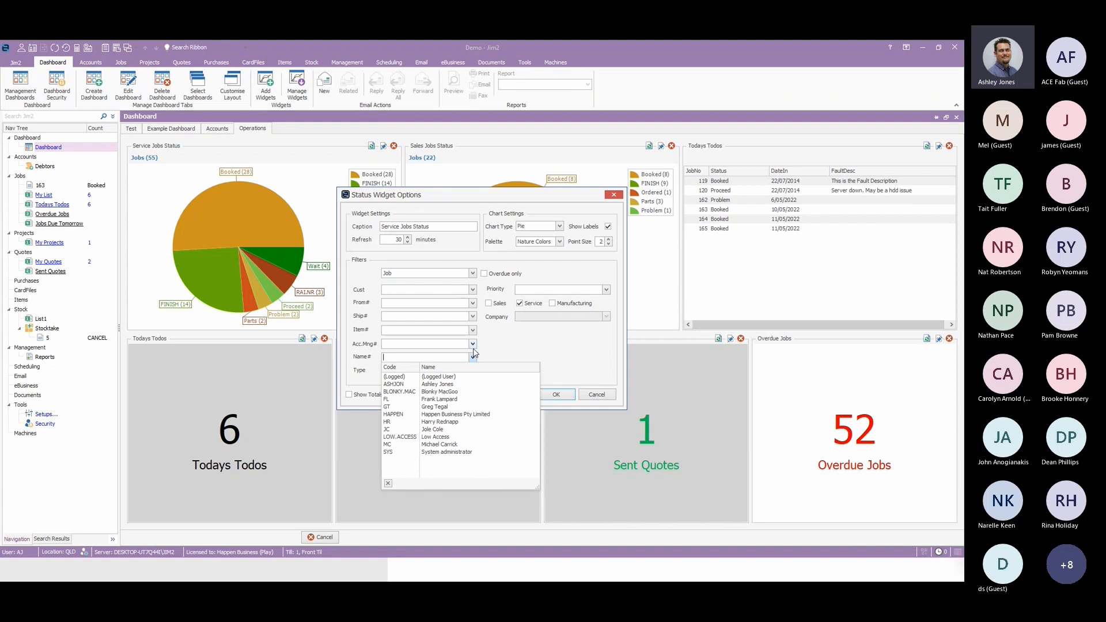
pyautogui.click(554, 350)
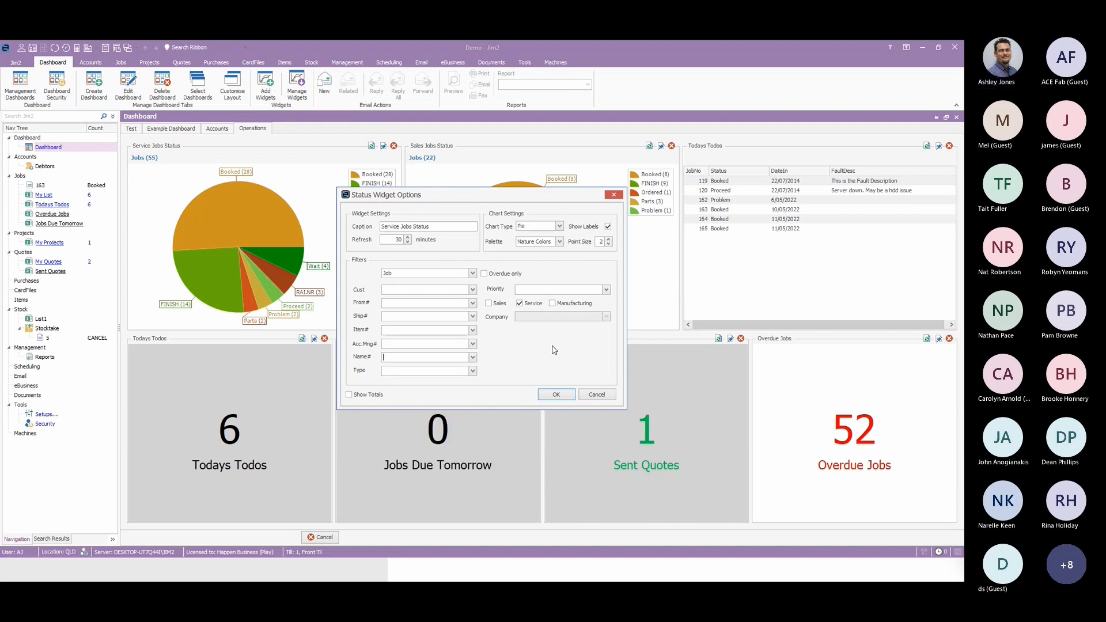
pyautogui.click(602, 397)
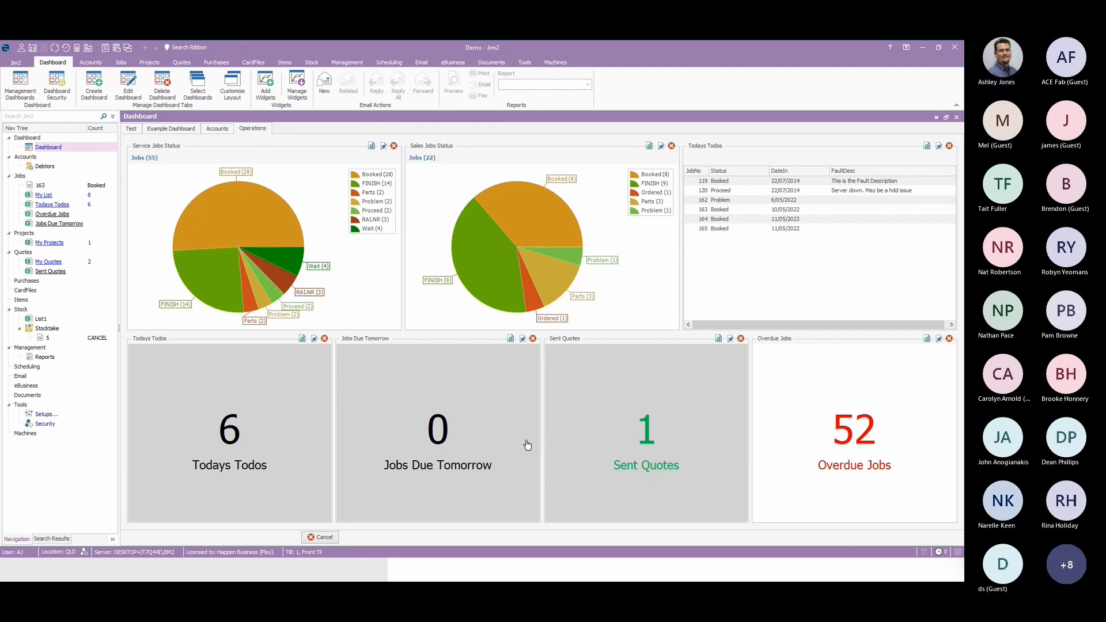
# Review the options of the Todays Todos count widget, checking the Source and List choices.
pyautogui.click(314, 339)
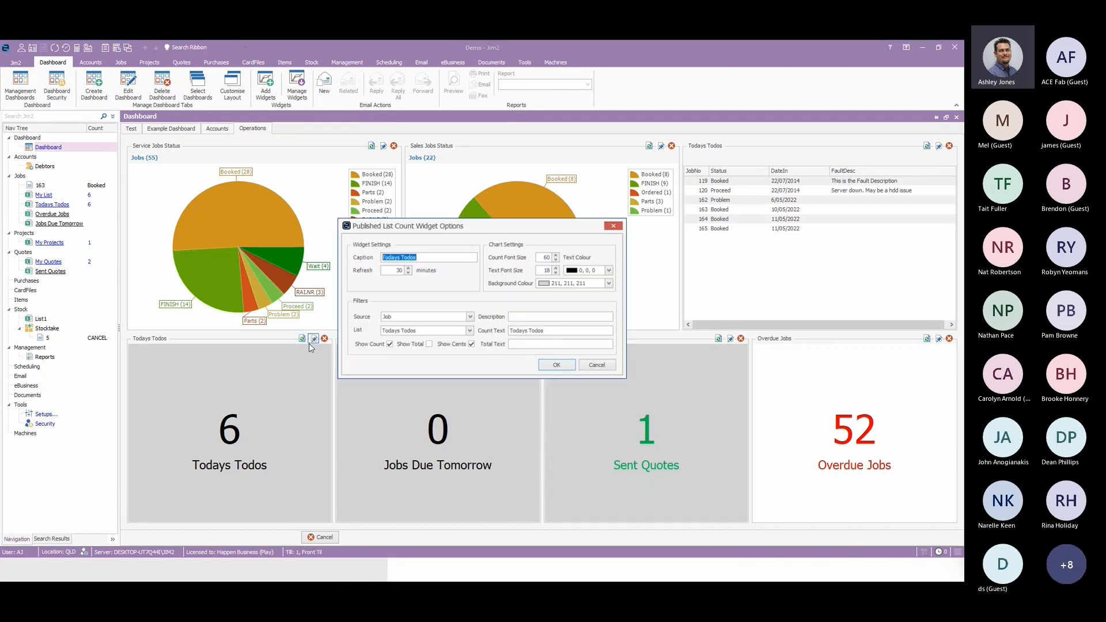
pyautogui.click(470, 318)
pyautogui.click(396, 308)
pyautogui.click(469, 330)
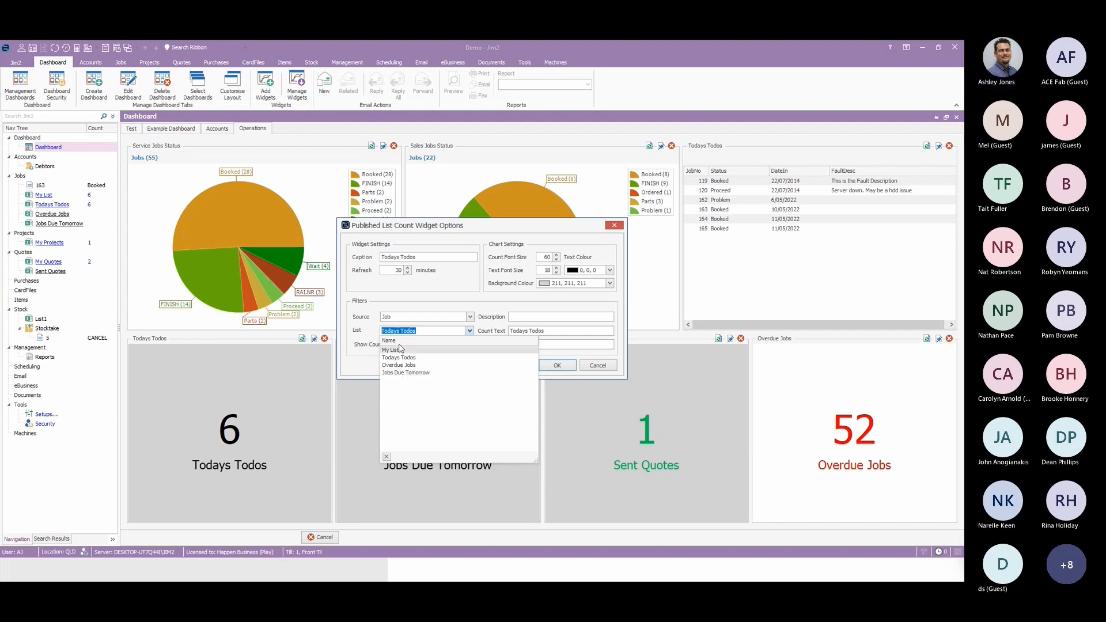
pyautogui.click(376, 306)
pyautogui.click(598, 367)
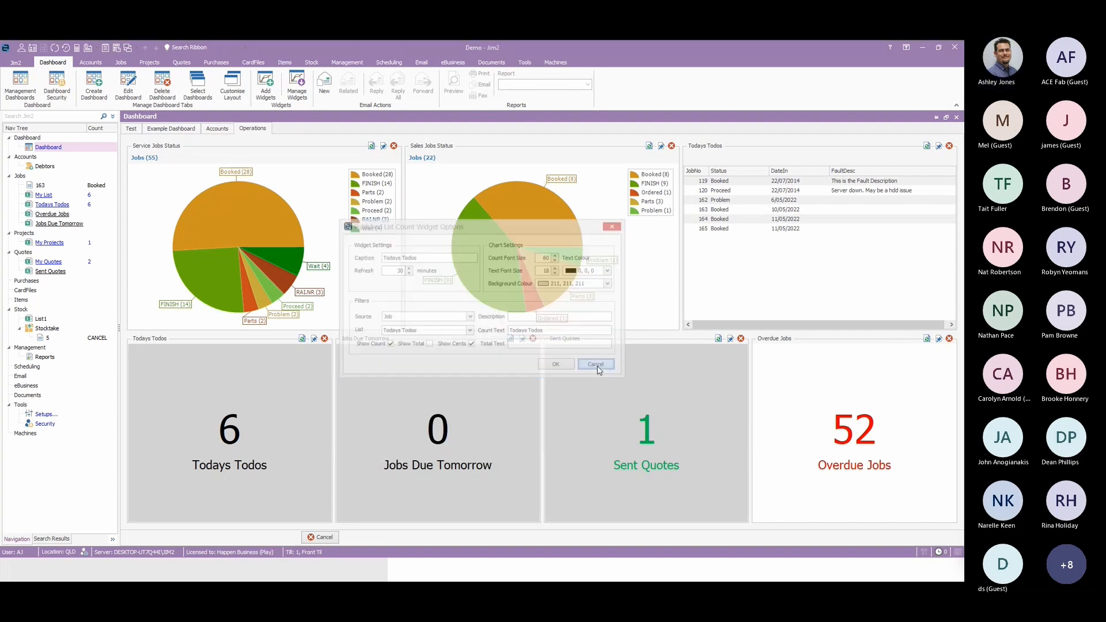
# Review the options of the Todays Todos list widget, looking through the columns available for display.
pyautogui.click(939, 146)
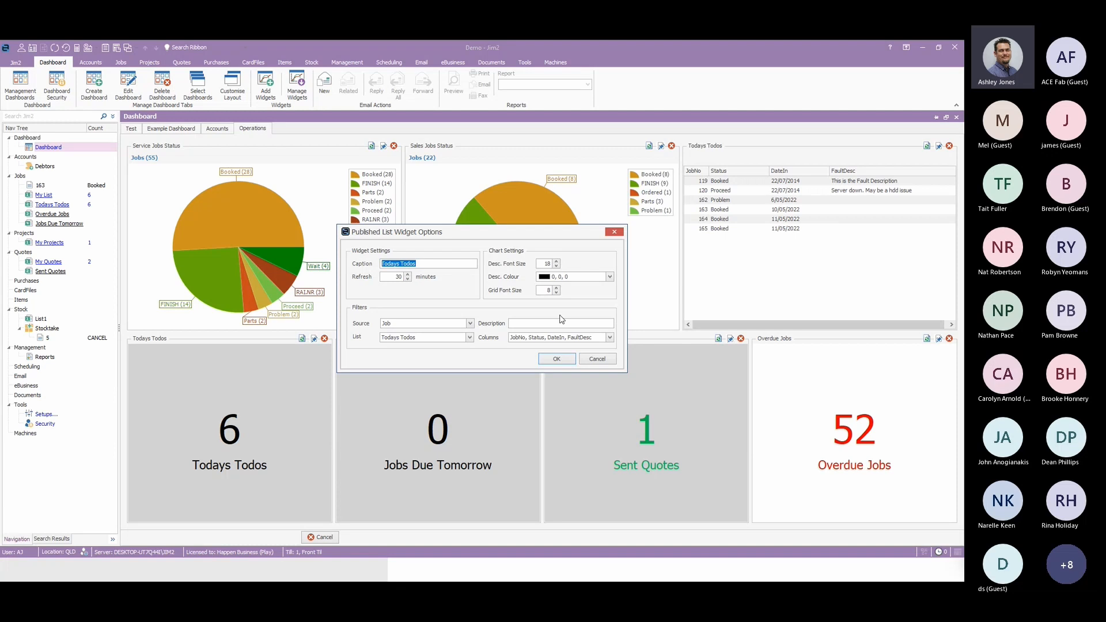
pyautogui.click(599, 339)
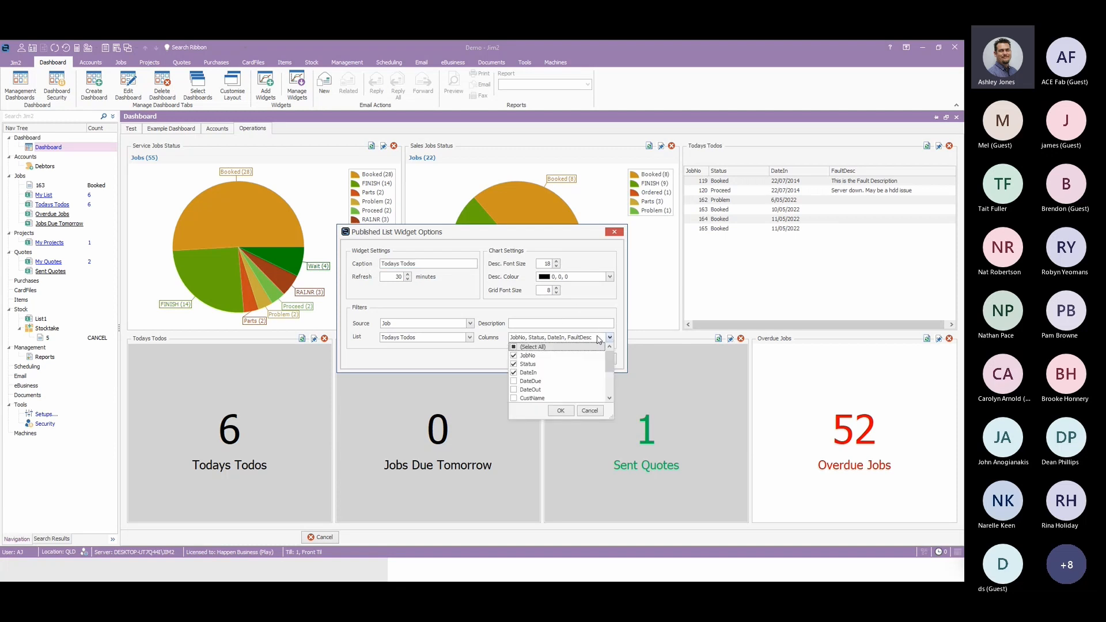
pyautogui.scroll(-3, 558, 385)
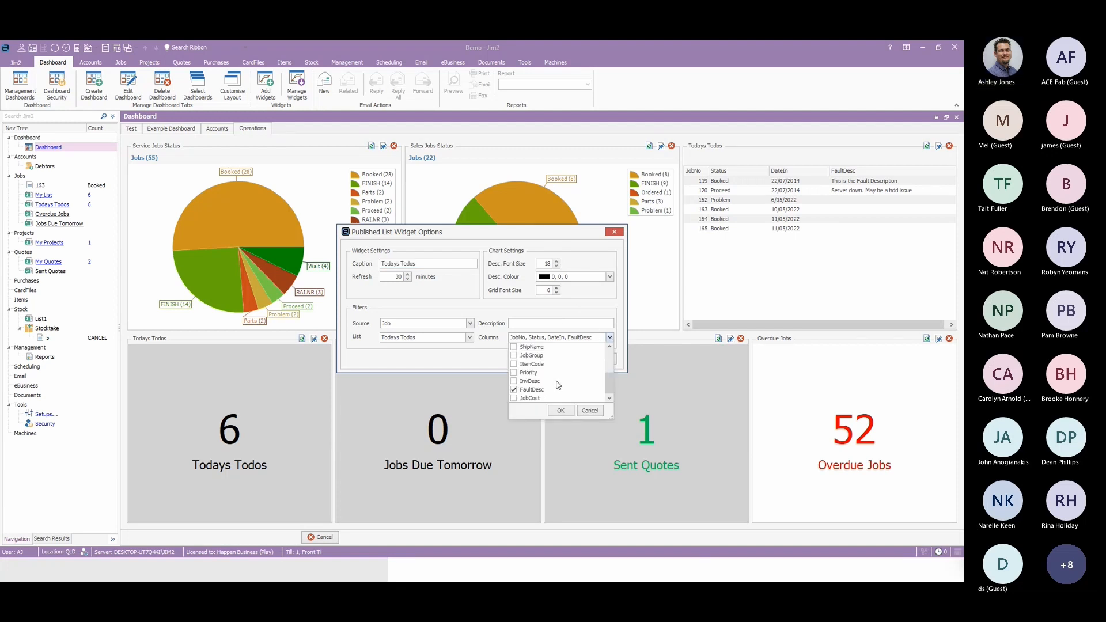
pyautogui.click(589, 410)
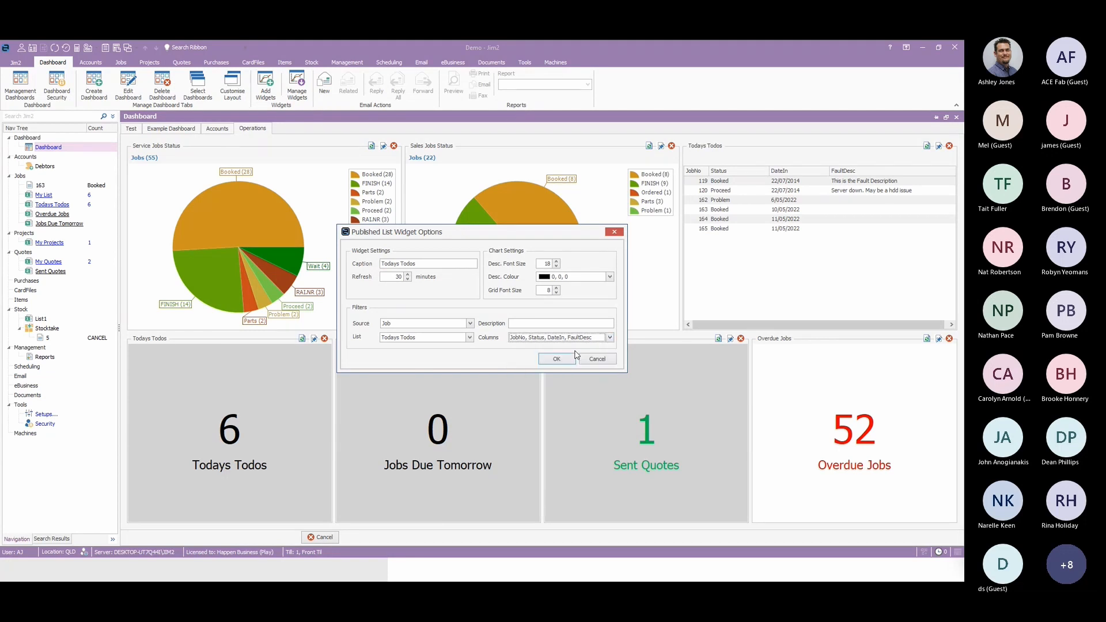
pyautogui.click(579, 361)
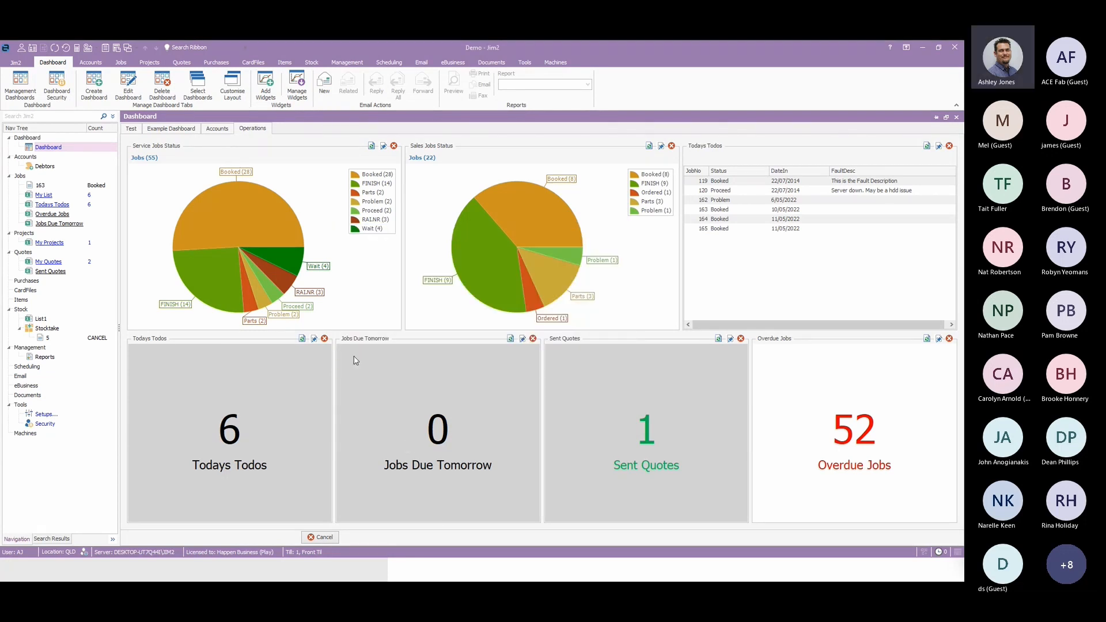
# Open the published job list behind the Todays Todos count widget and return to the dashboard.
pyautogui.click(230, 435)
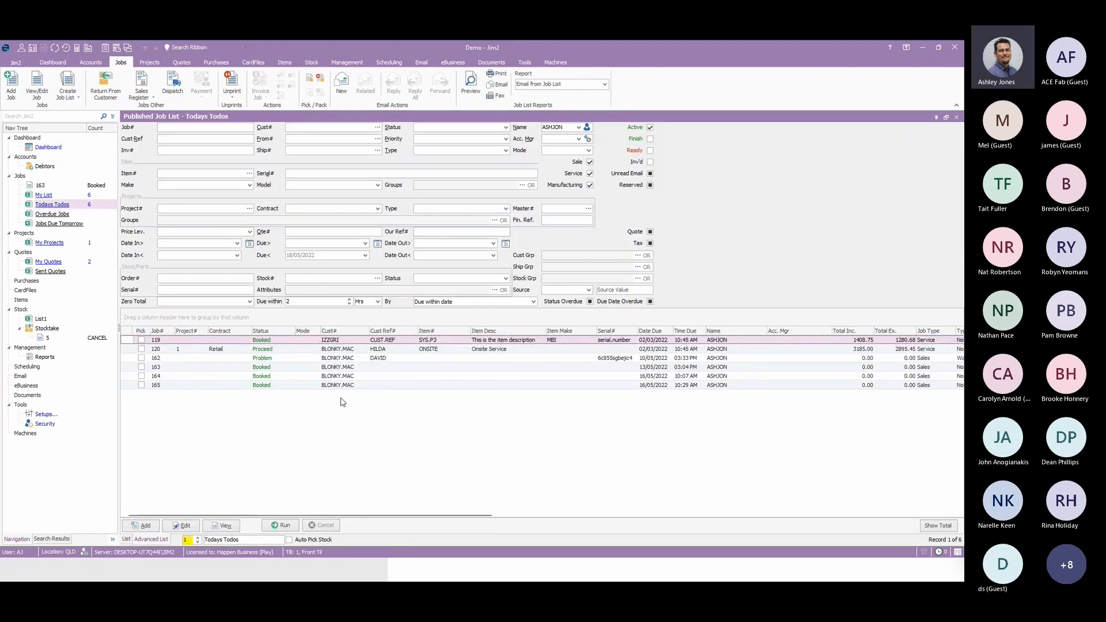
pyautogui.click(46, 148)
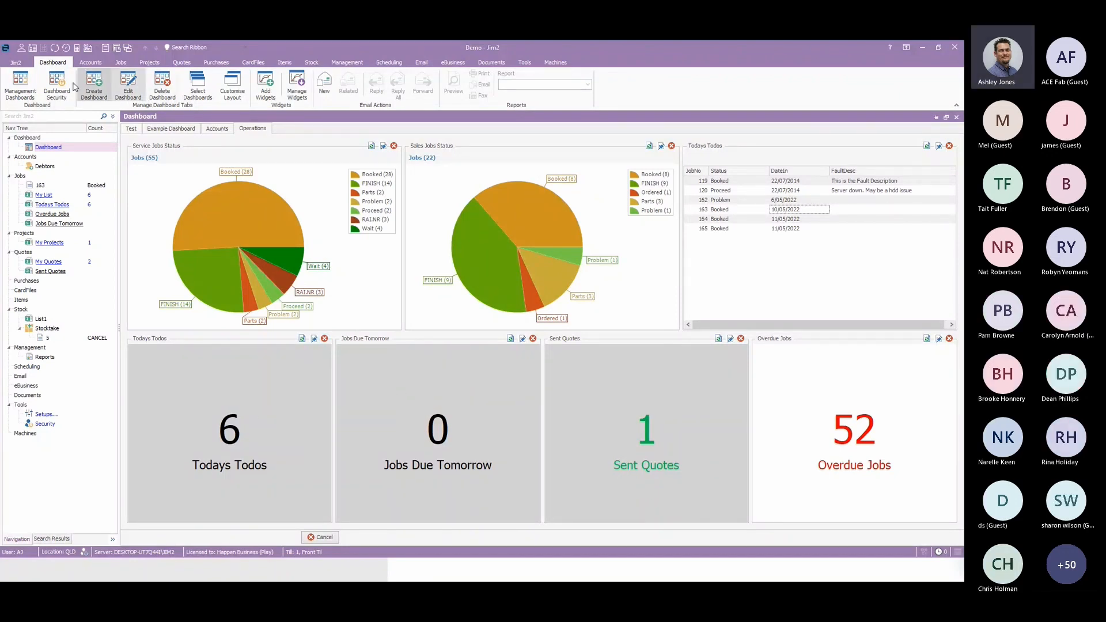
# Review Dashboard Security, checking which dashboards can be assigned to users and security groups.
pyautogui.click(55, 89)
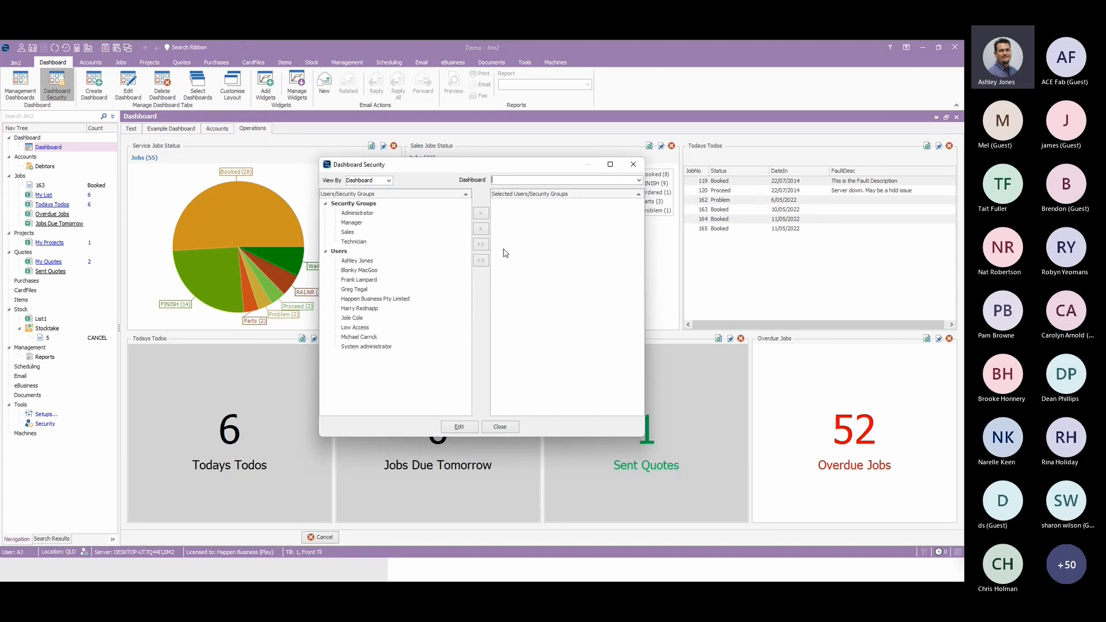
pyautogui.click(638, 180)
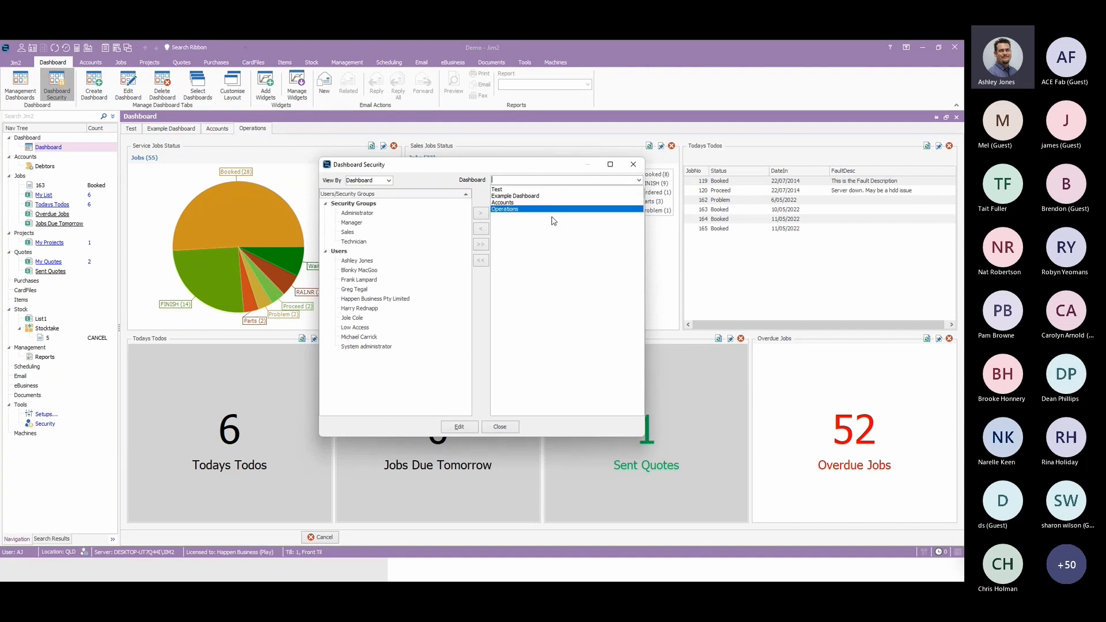
pyautogui.click(557, 304)
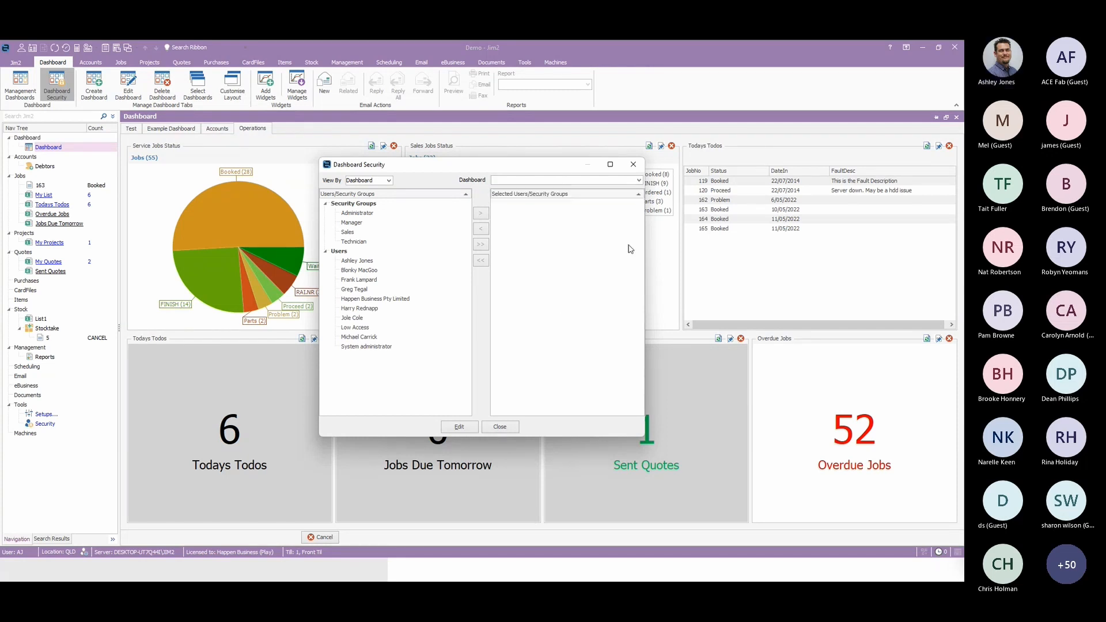
pyautogui.click(634, 166)
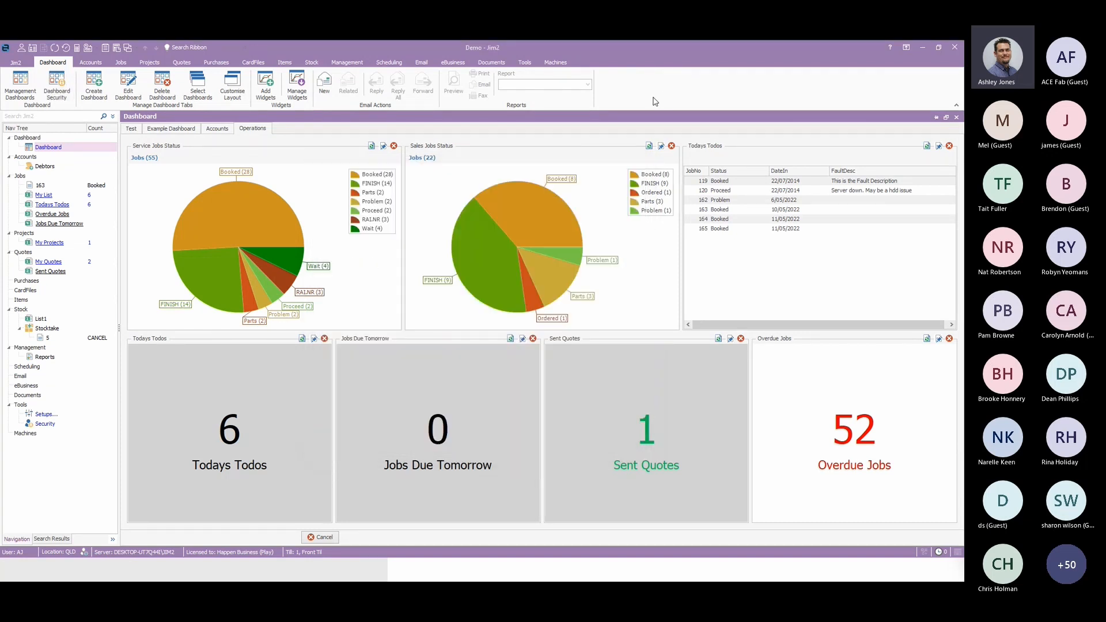
# Examine the Administrator security group's Dashboard permissions in the Jim2 security settings and close them.
pyautogui.click(521, 63)
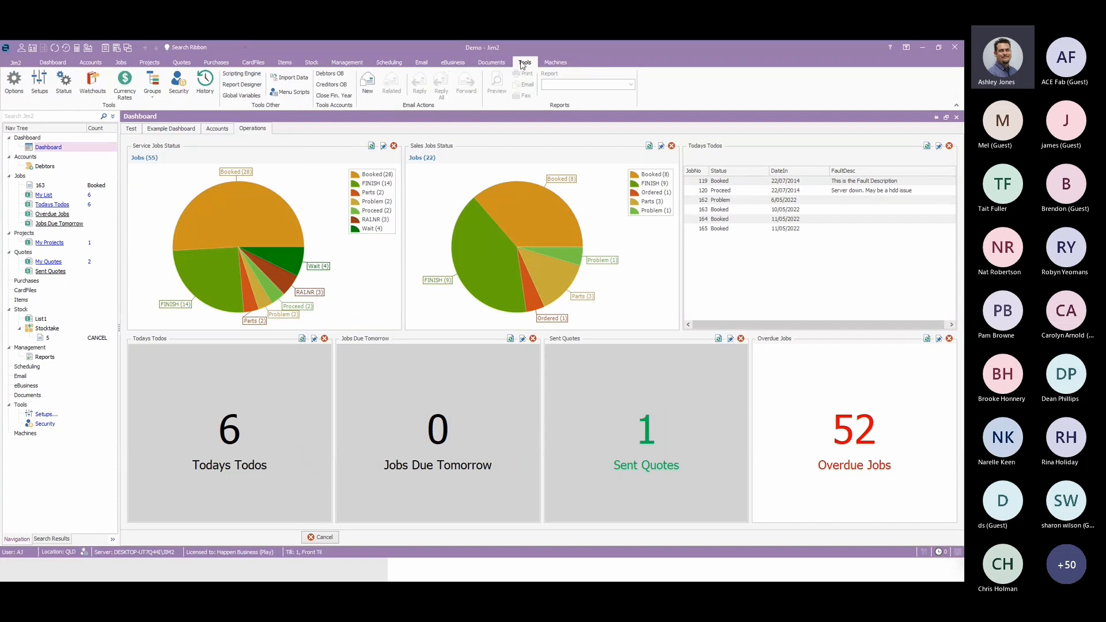
pyautogui.click(178, 85)
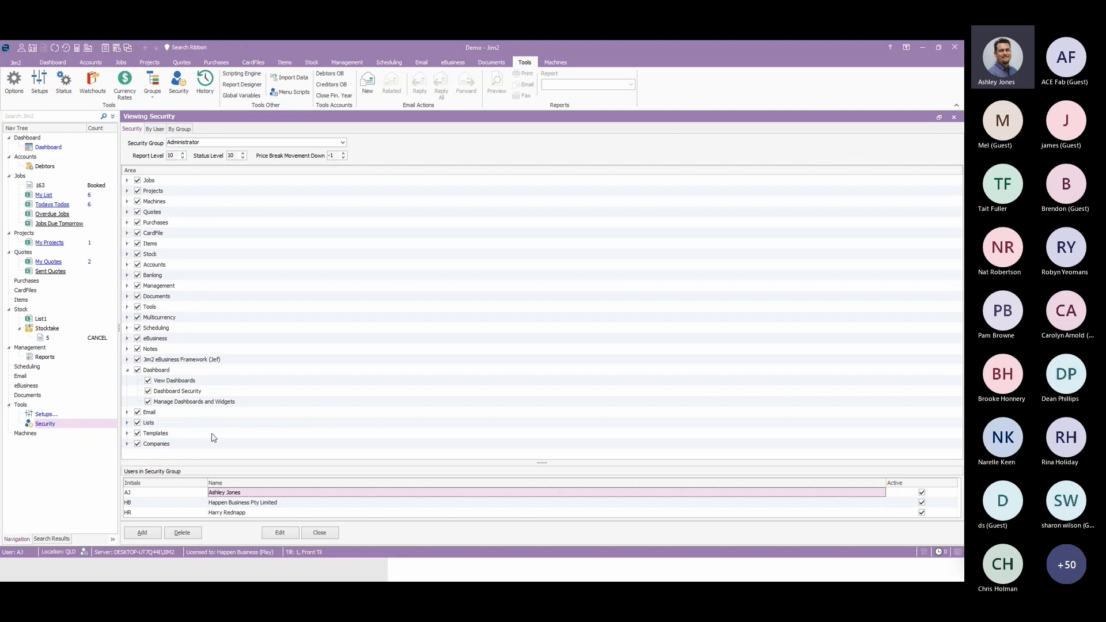
pyautogui.click(318, 532)
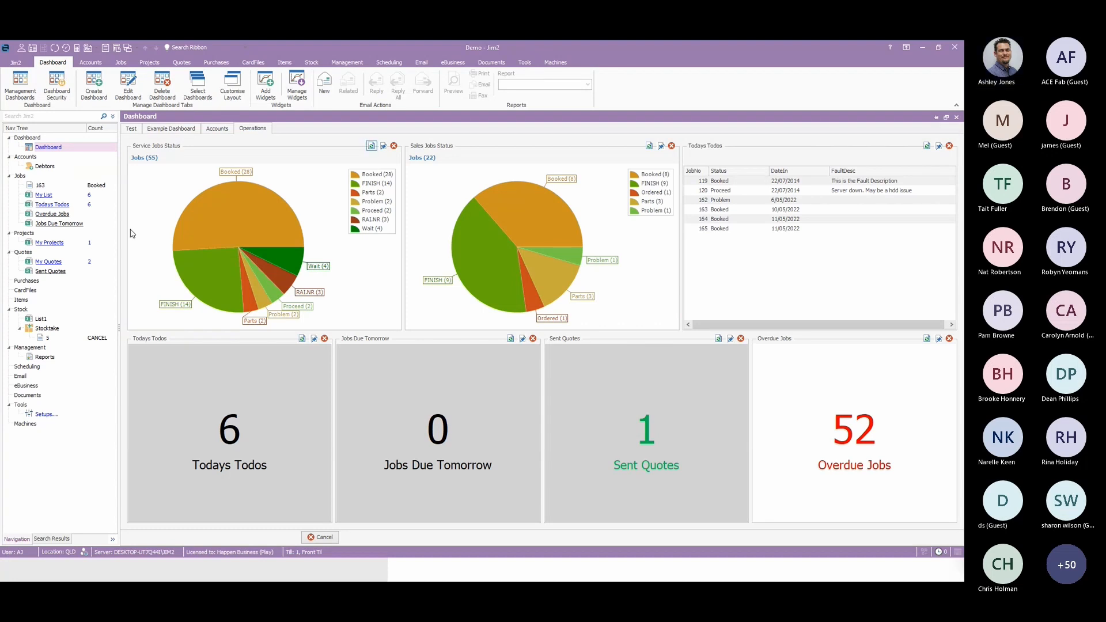
# Add the Account Watch, Debtors/Creditors, Job and Published List widgets to the Test dashboard.
pyautogui.click(131, 129)
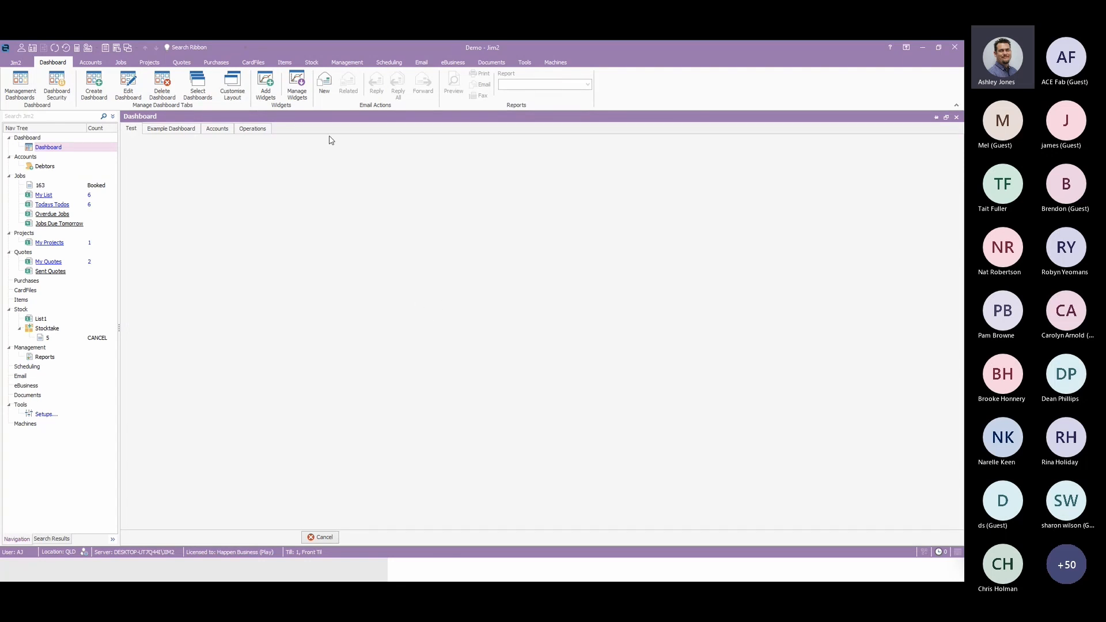
pyautogui.click(265, 85)
pyautogui.click(394, 216)
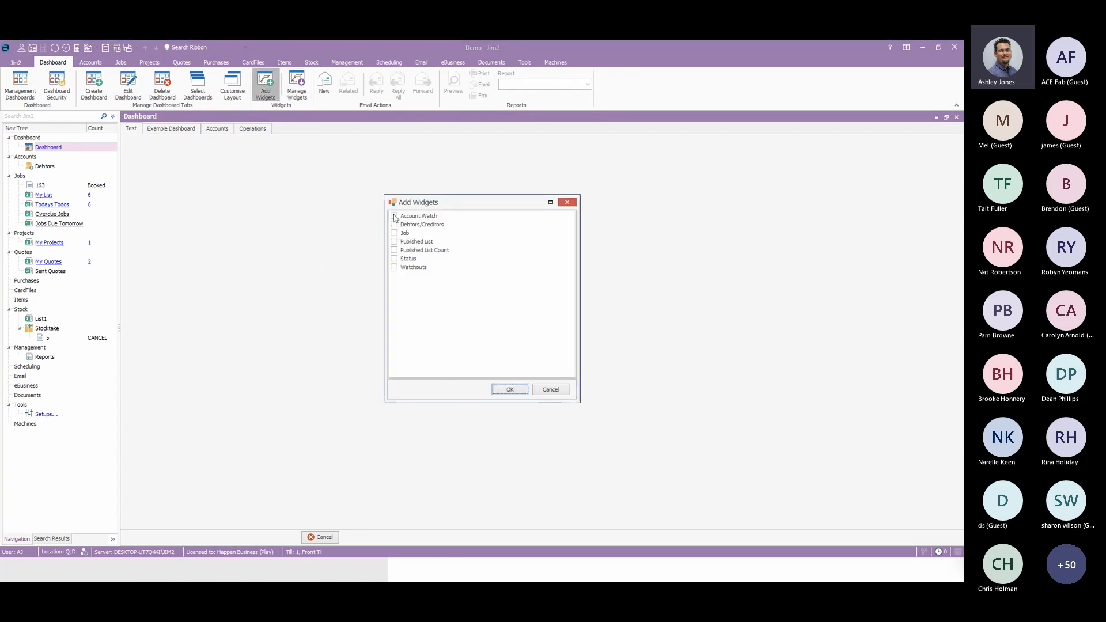
pyautogui.click(394, 224)
pyautogui.click(394, 232)
pyautogui.click(394, 241)
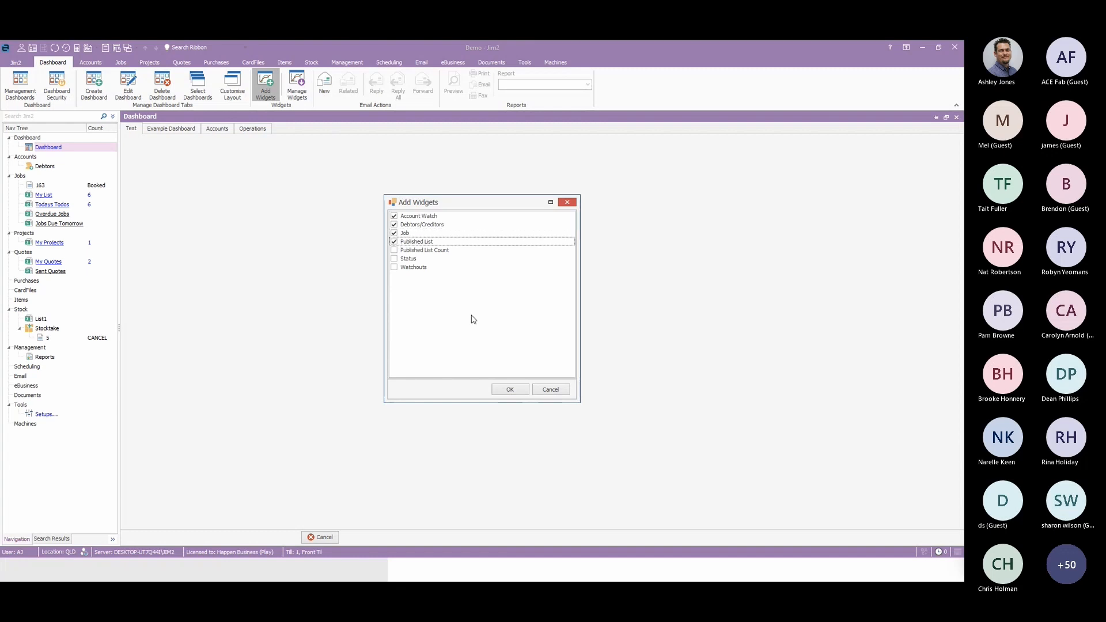
pyautogui.click(509, 389)
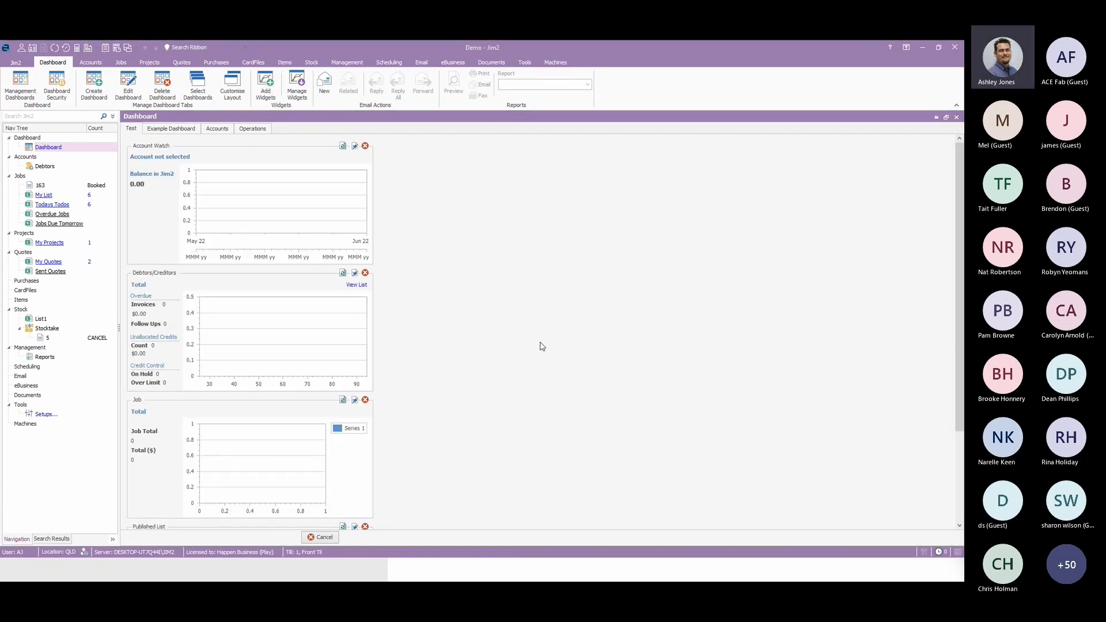
# Start customising the Test dashboard's layout and set the Account Watch widget's size constraints to Free Sizing.
pyautogui.click(225, 85)
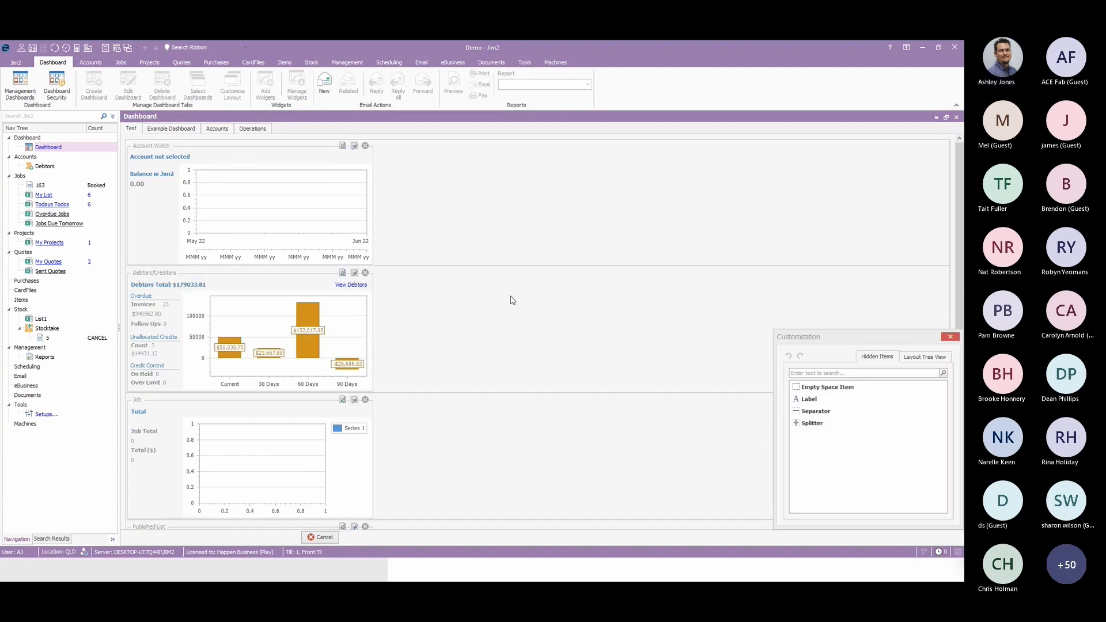
pyautogui.moveTo(852, 339); pyautogui.dragTo(753, 237)
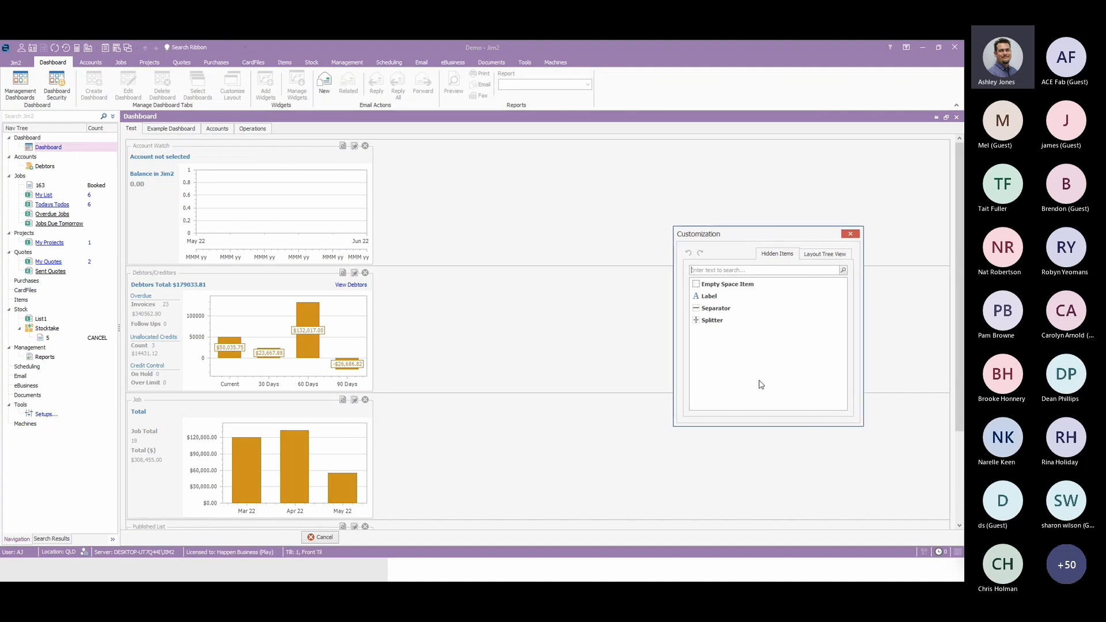
pyautogui.rightClick(258, 203)
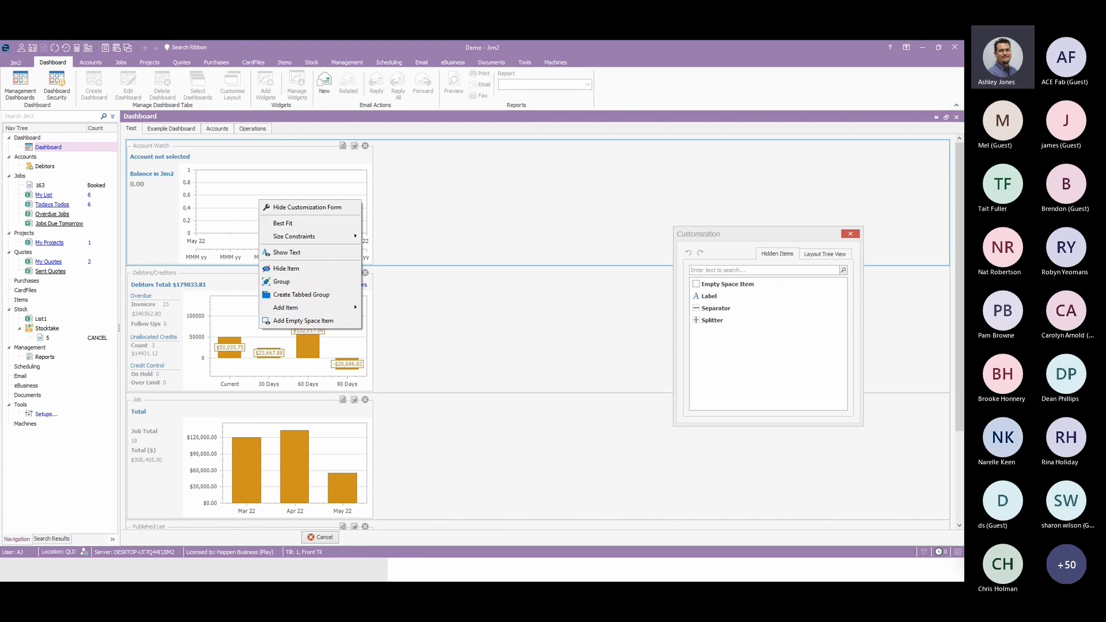
pyautogui.click(466, 197)
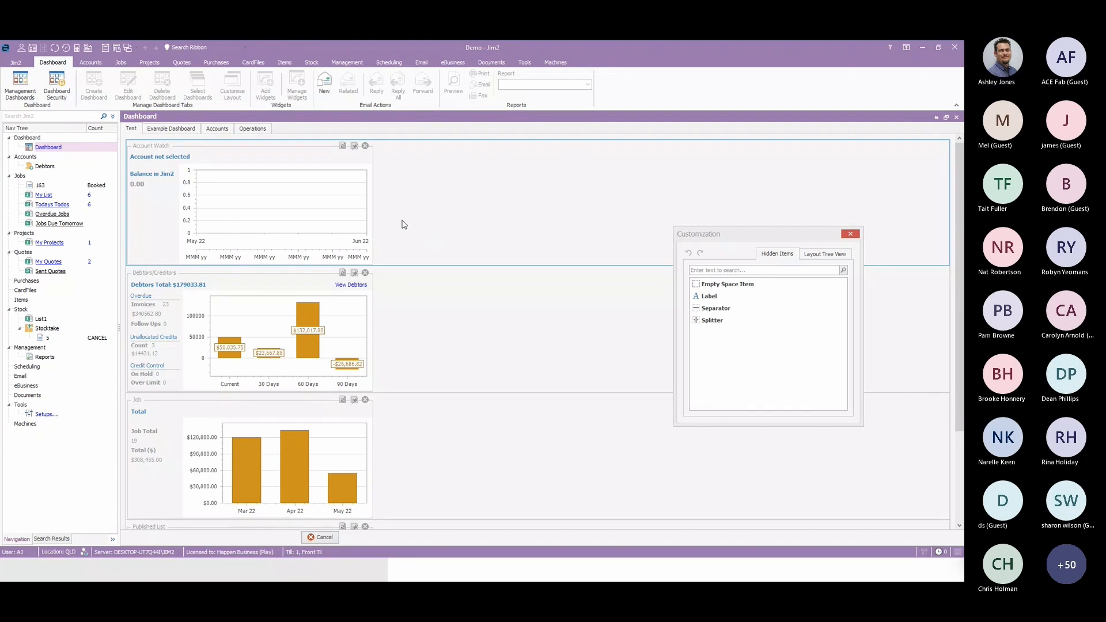
pyautogui.rightClick(284, 206)
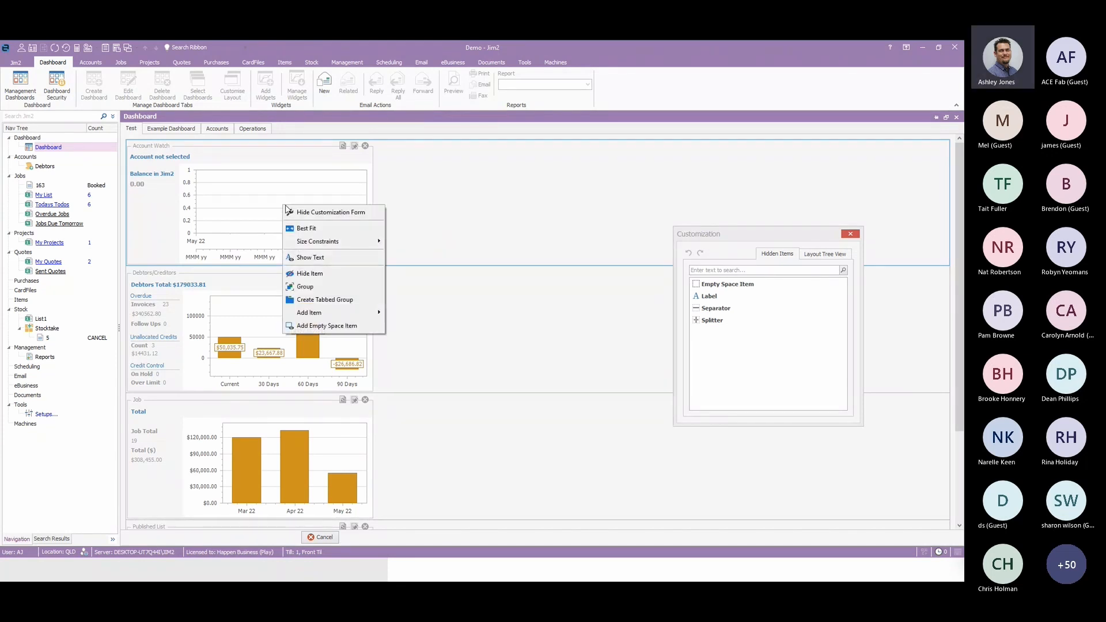
pyautogui.moveTo(345, 246)
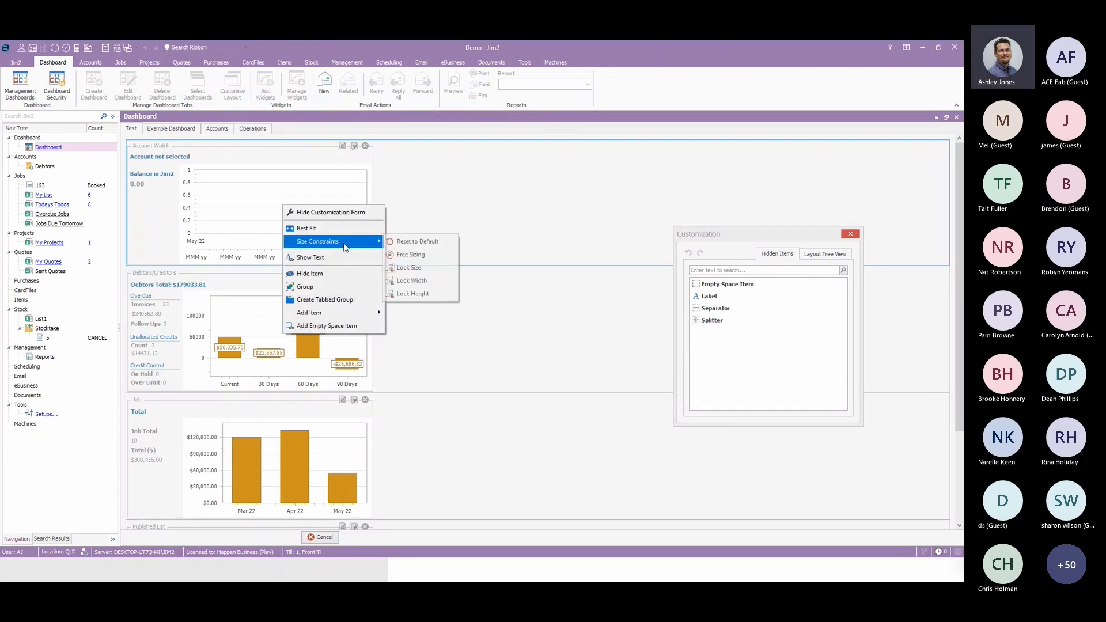
pyautogui.click(422, 256)
# Apply Free Sizing to the Debtors/Creditors, Job and Published List widgets as well.
pyautogui.rightClick(248, 197)
pyautogui.moveTo(288, 237)
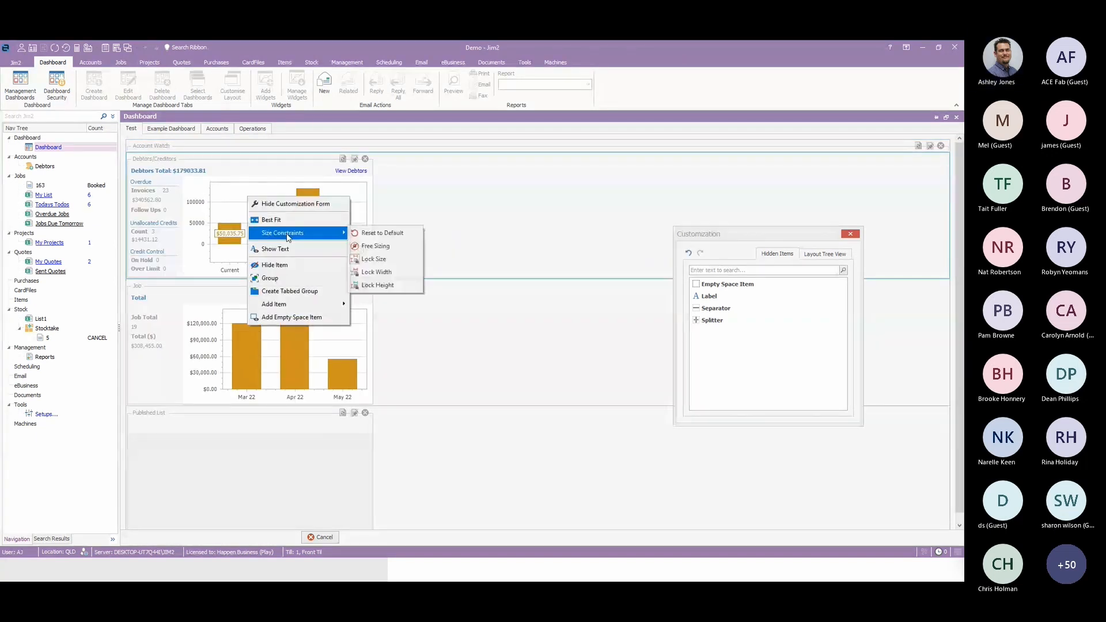
pyautogui.click(372, 246)
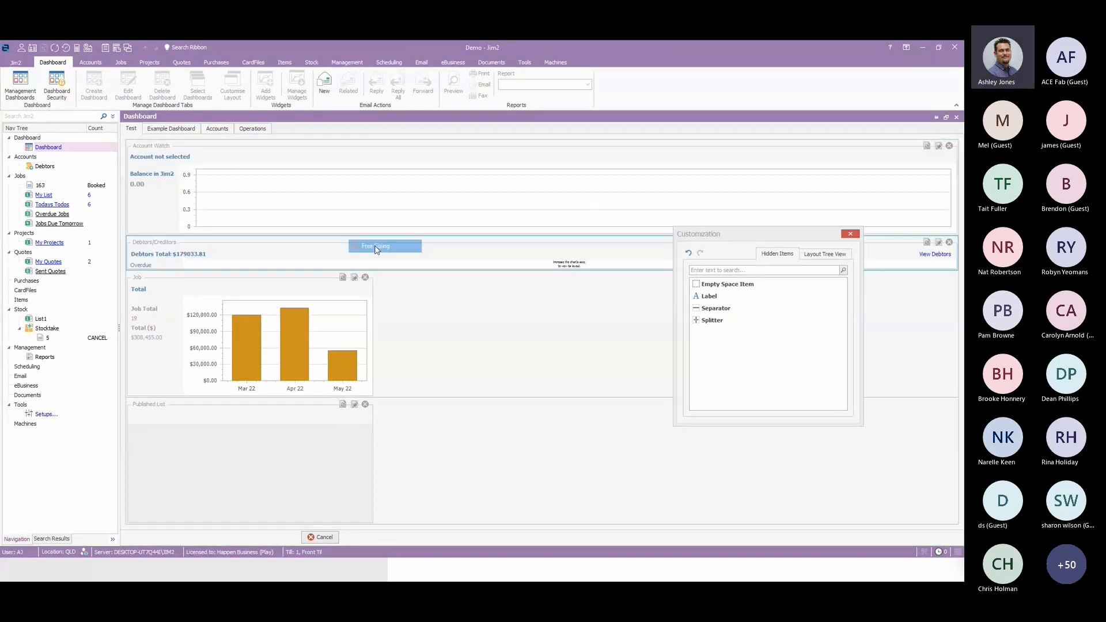
pyautogui.rightClick(219, 298)
pyautogui.moveTo(254, 334)
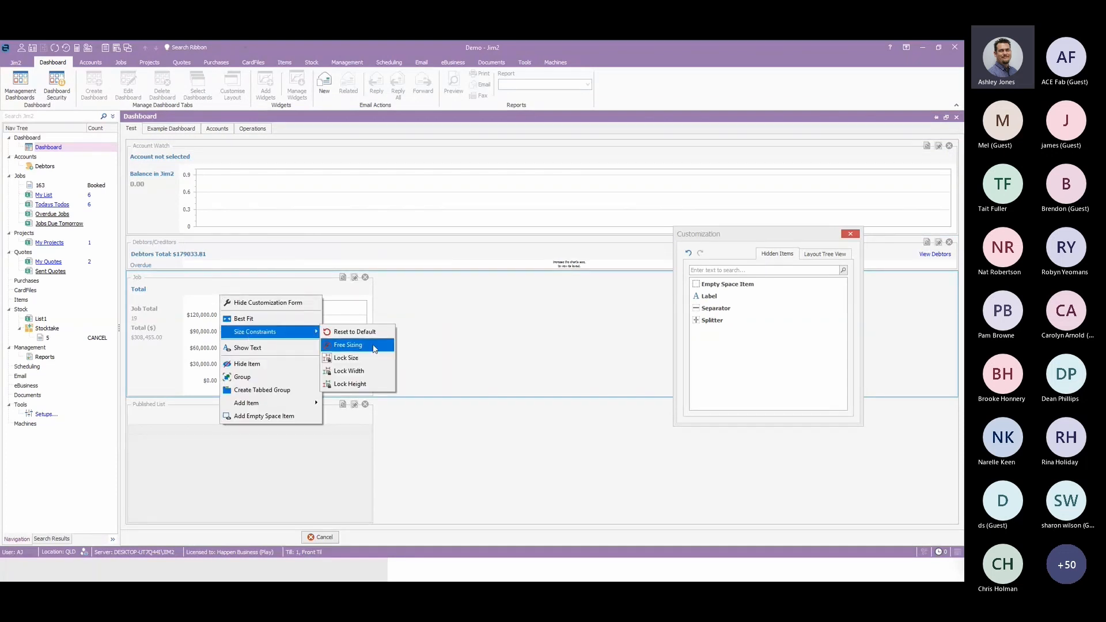
pyautogui.click(375, 346)
pyautogui.rightClick(293, 428)
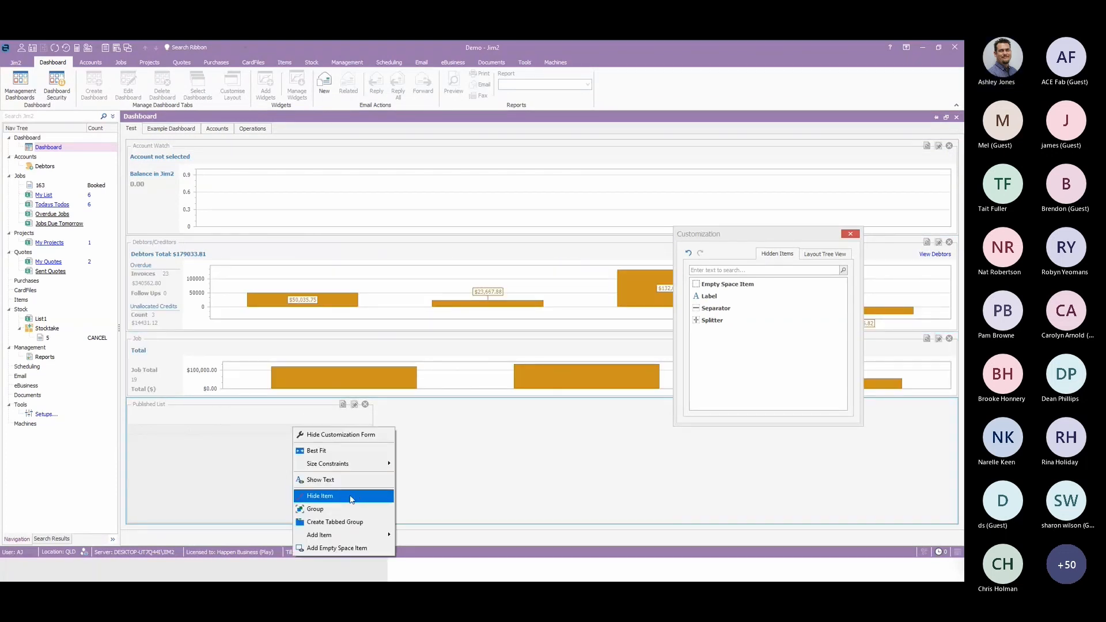
pyautogui.click(439, 481)
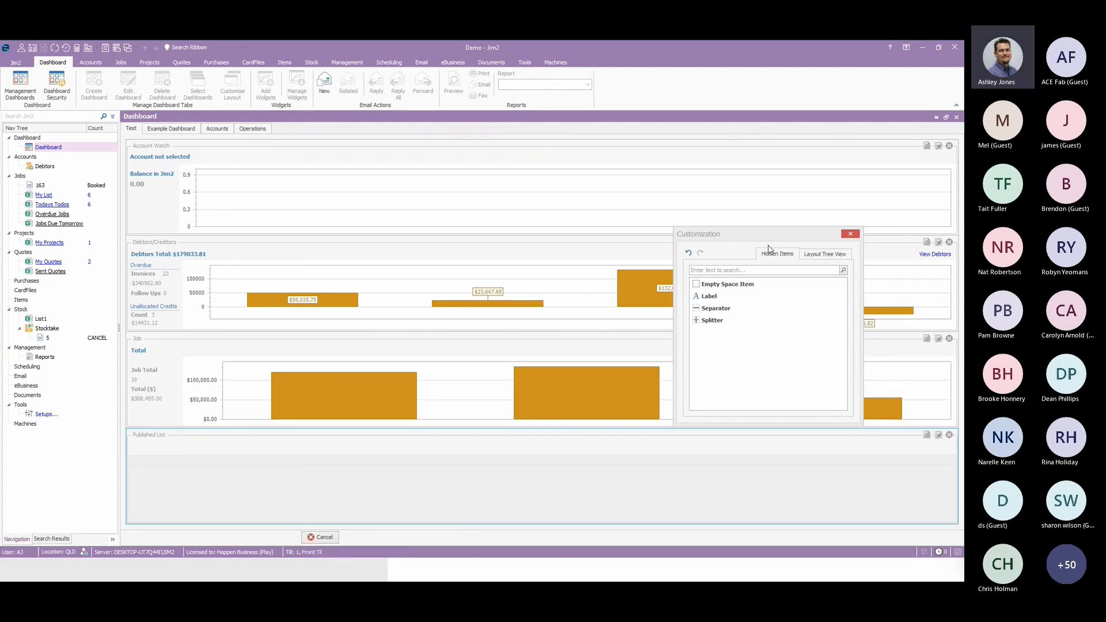
# Arrange the widgets two by two, with Job beside Debtors/Creditors and Published List beside Account Watch.
pyautogui.moveTo(779, 235); pyautogui.dragTo(858, 138)
pyautogui.moveTo(145, 376); pyautogui.dragTo(622, 279)
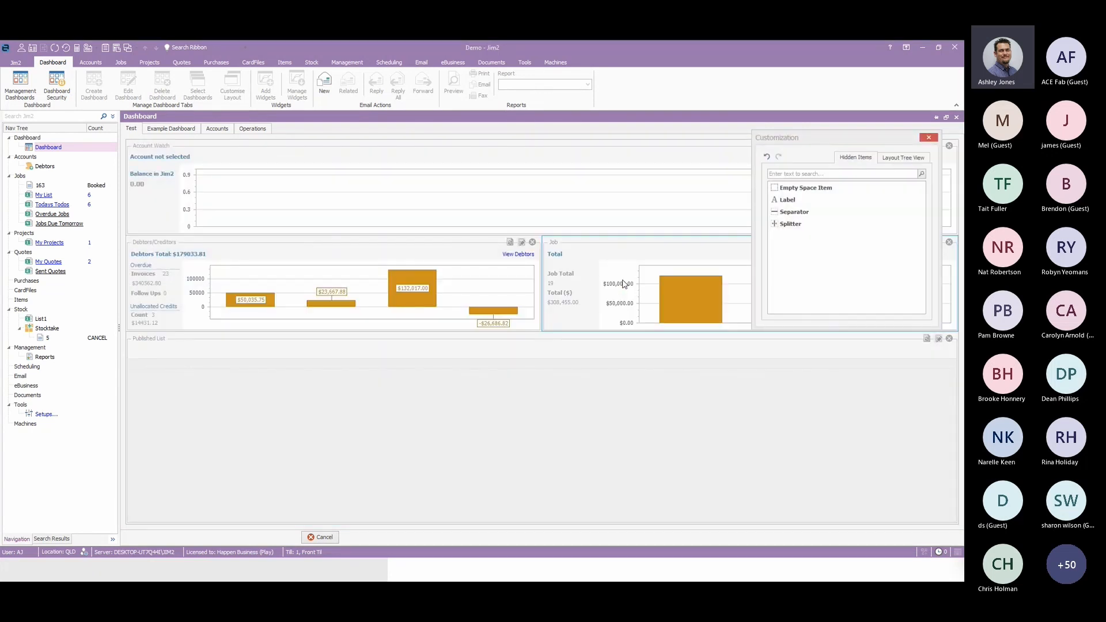
pyautogui.moveTo(156, 350); pyautogui.dragTo(637, 190)
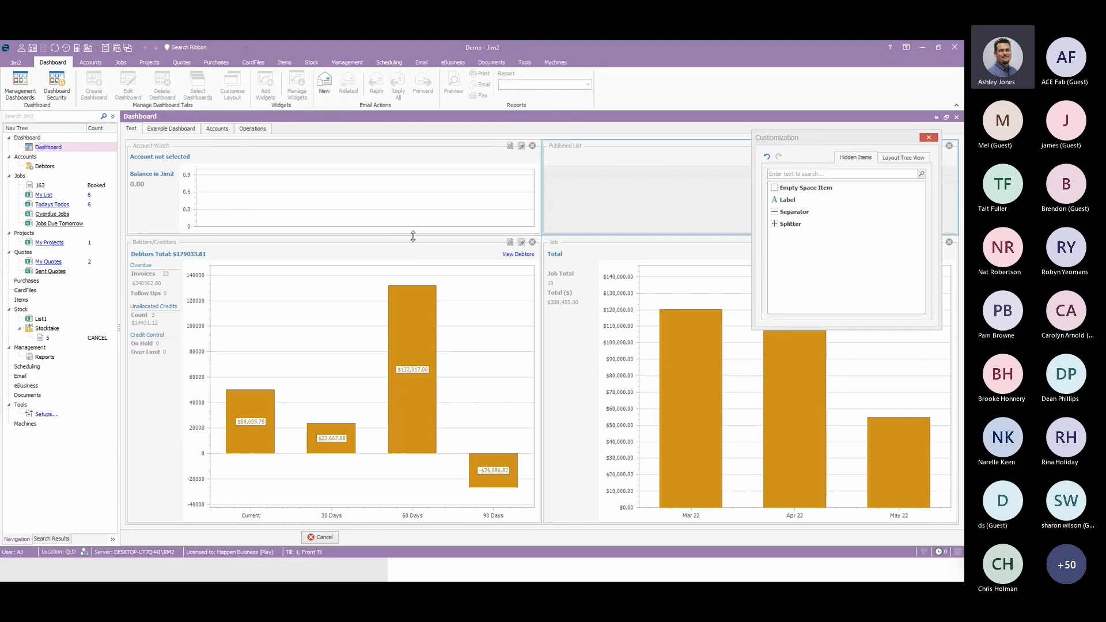
# Increase the height of the Account Watch and Published List row, and finish customising the layout.
pyautogui.moveTo(413, 236); pyautogui.dragTo(425, 314)
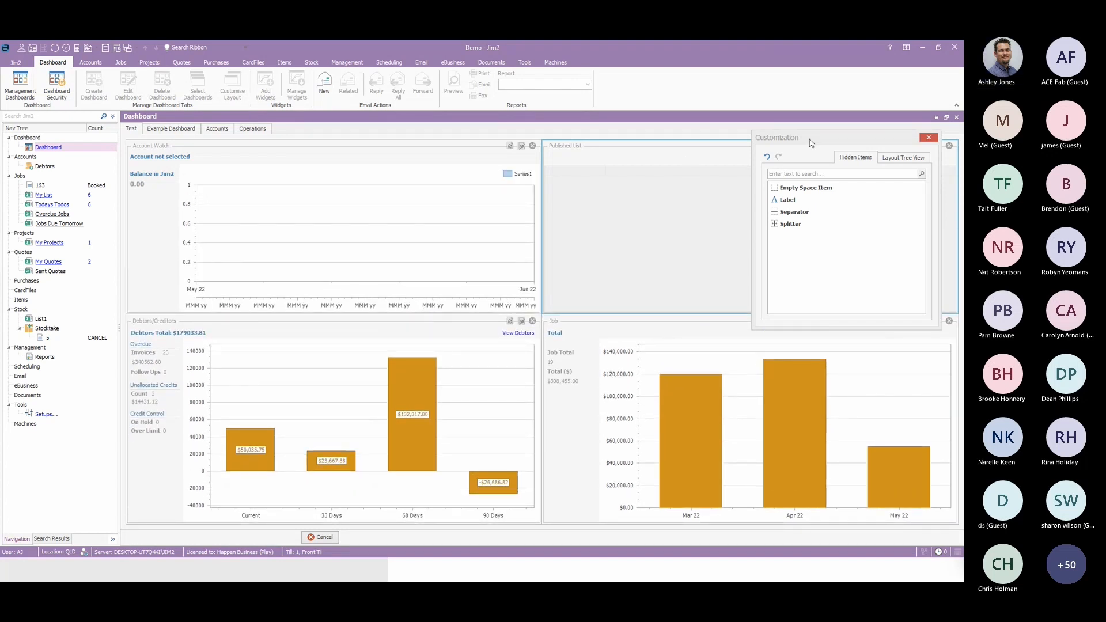
pyautogui.moveTo(848, 141); pyautogui.dragTo(566, 235)
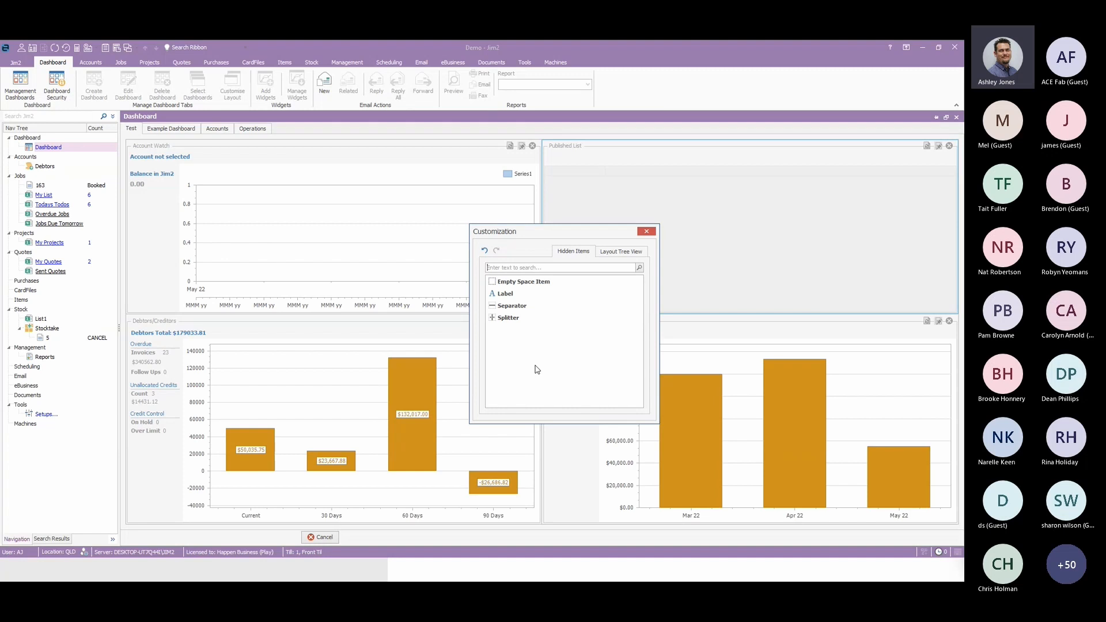
pyautogui.click(649, 233)
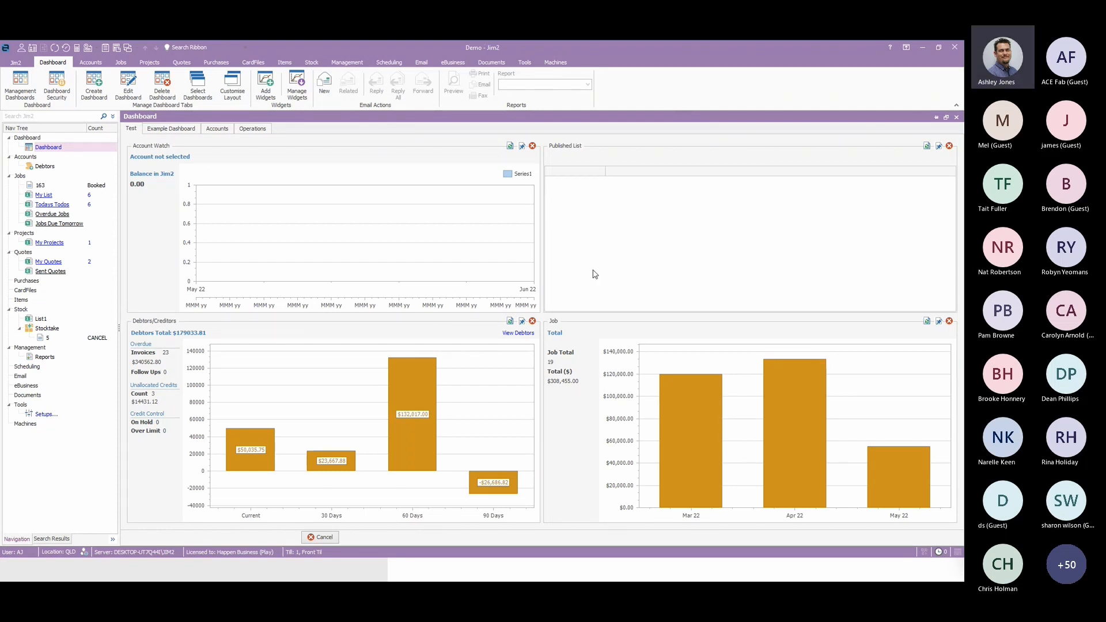
# Create a new dashboard tab named Webinar.
pyautogui.click(94, 86)
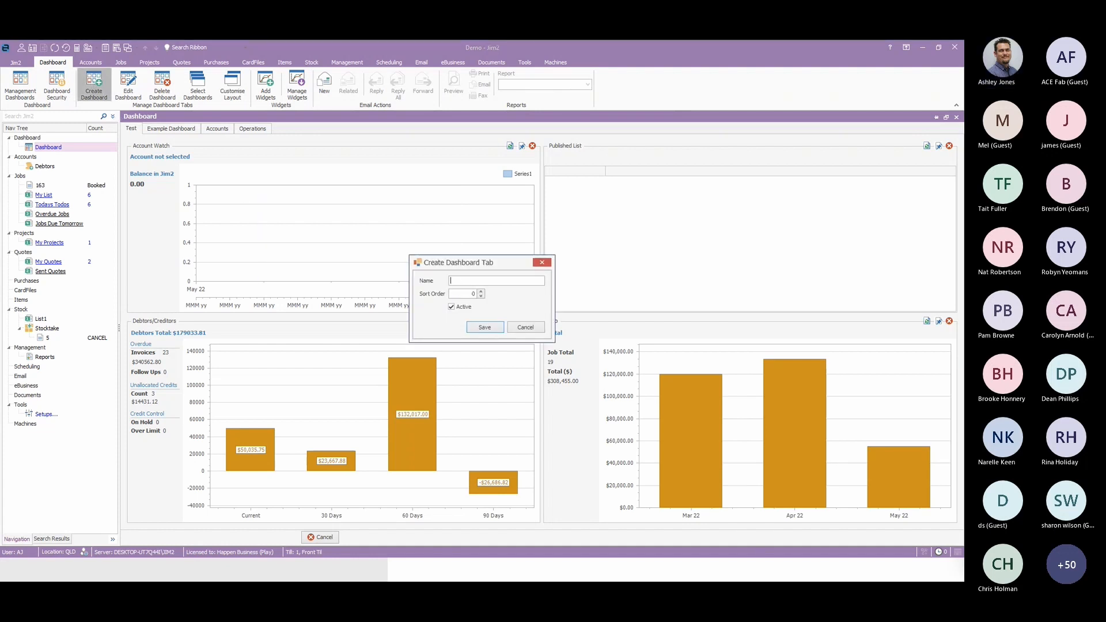
pyautogui.write('Webinar')
pyautogui.click(485, 328)
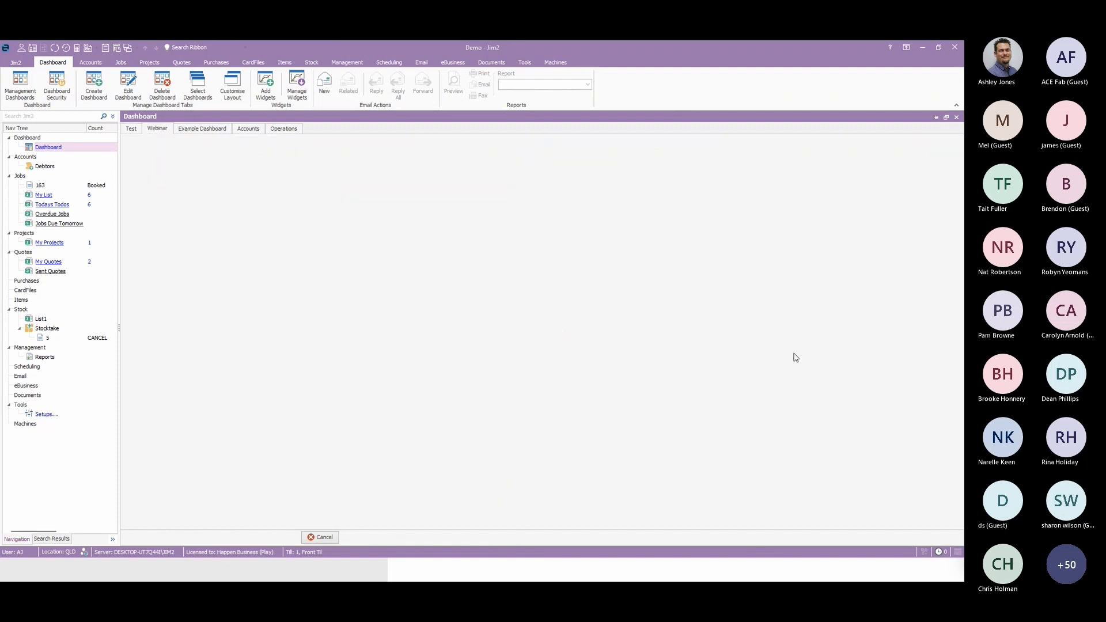
# Add an Account Watch widget to the Webinar dashboard.
pyautogui.click(266, 93)
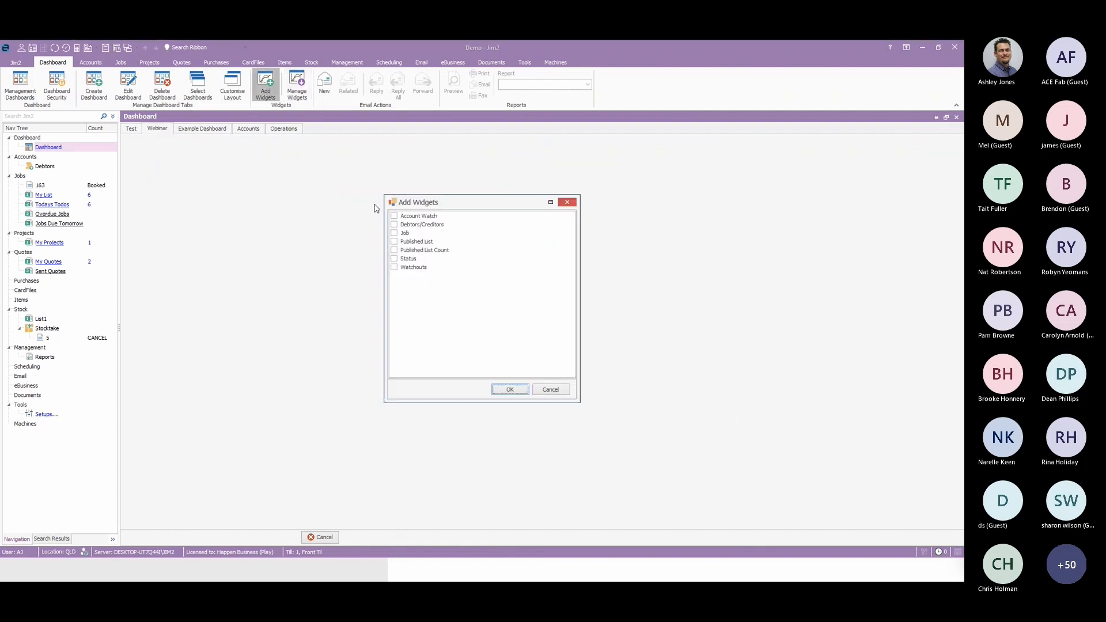
pyautogui.click(394, 215)
pyautogui.click(513, 392)
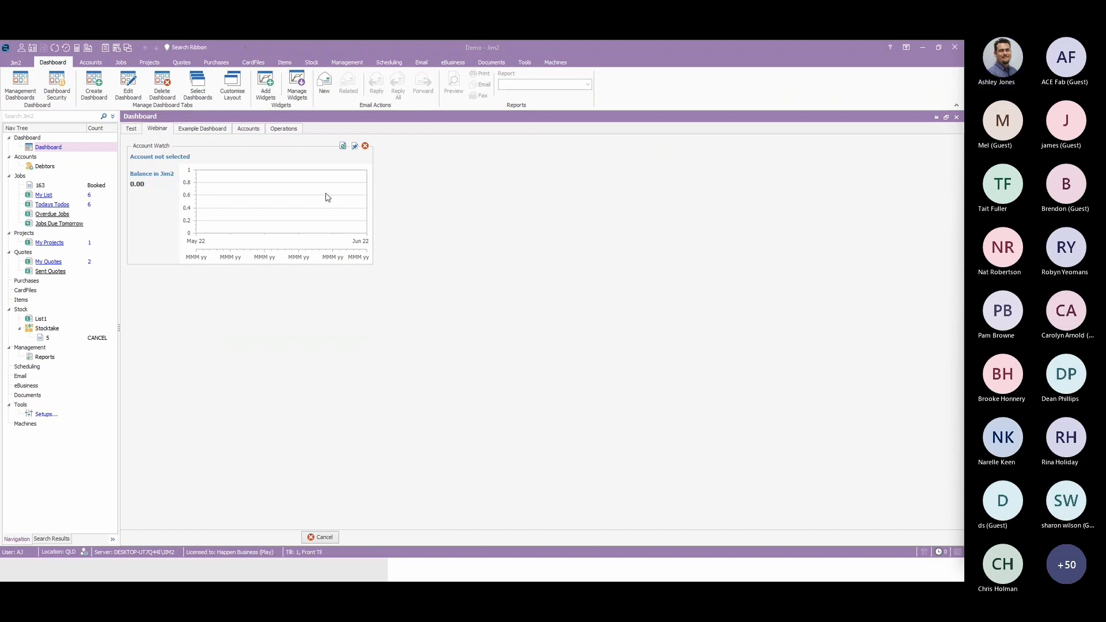
# Configure the Account Watch widget to watch general ledger account 40000 and compare it with account 50000, Cost of Sales.
pyautogui.click(355, 146)
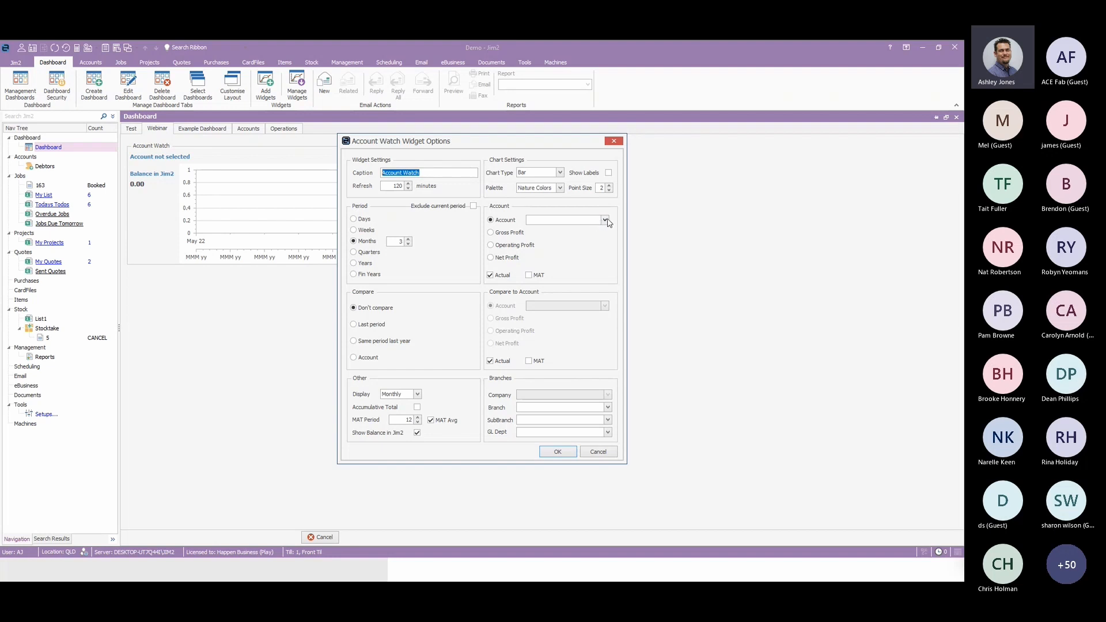
pyautogui.click(578, 221)
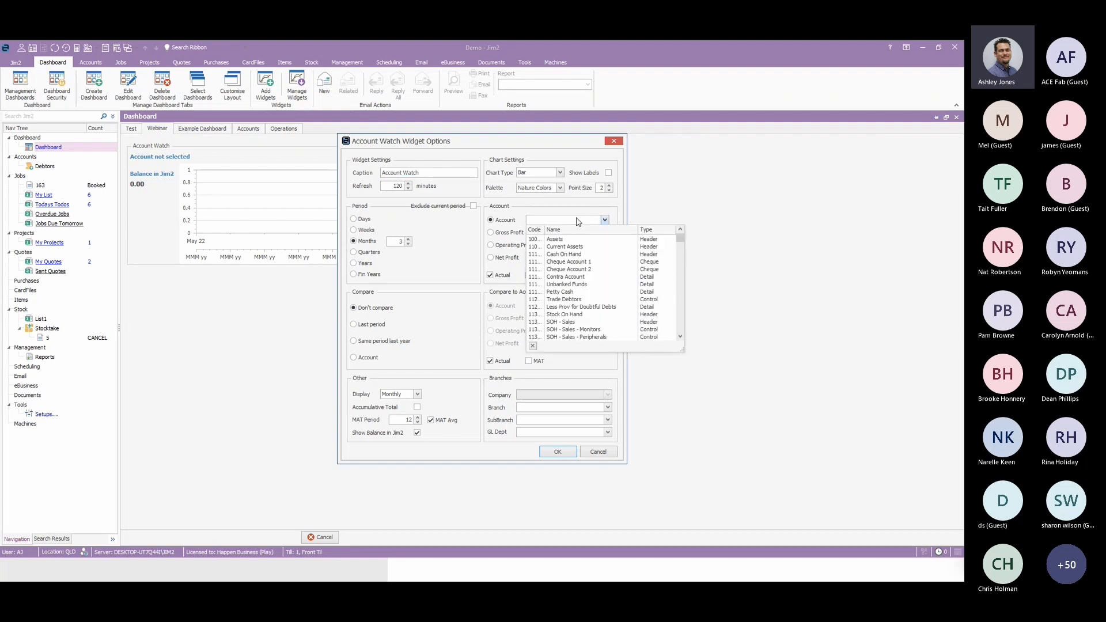
pyautogui.write('40000')
pyautogui.click(562, 242)
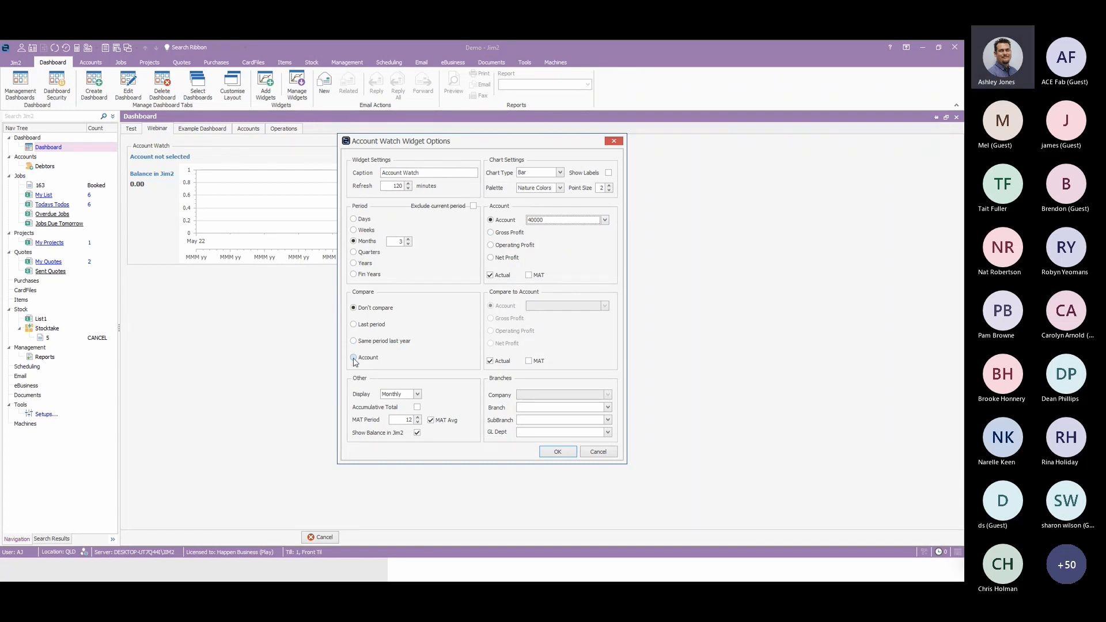
pyautogui.click(371, 360)
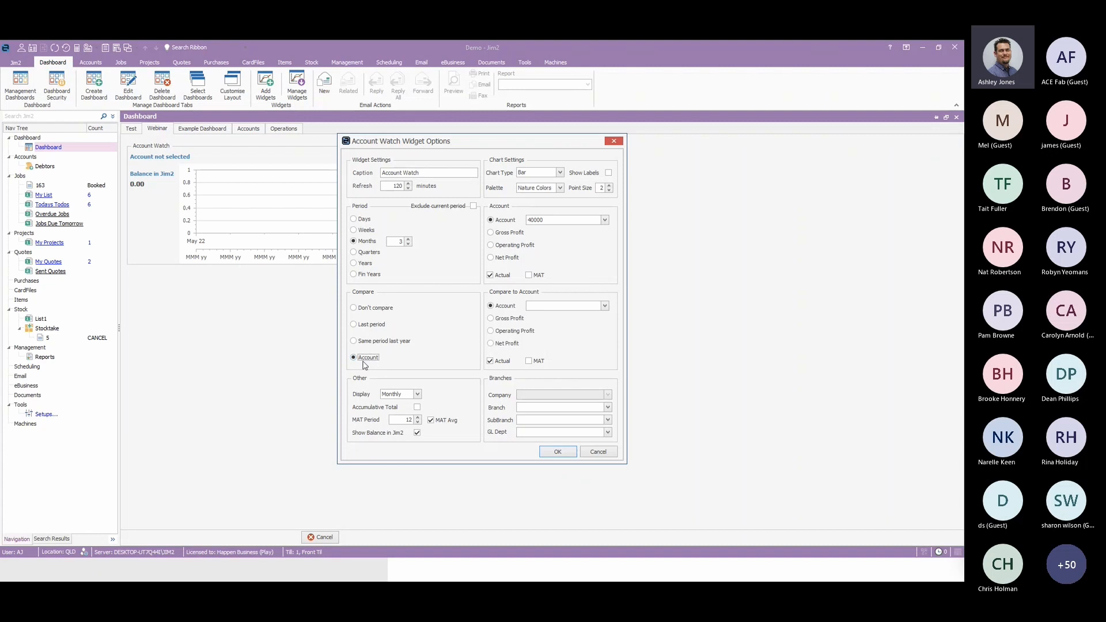
pyautogui.click(605, 306)
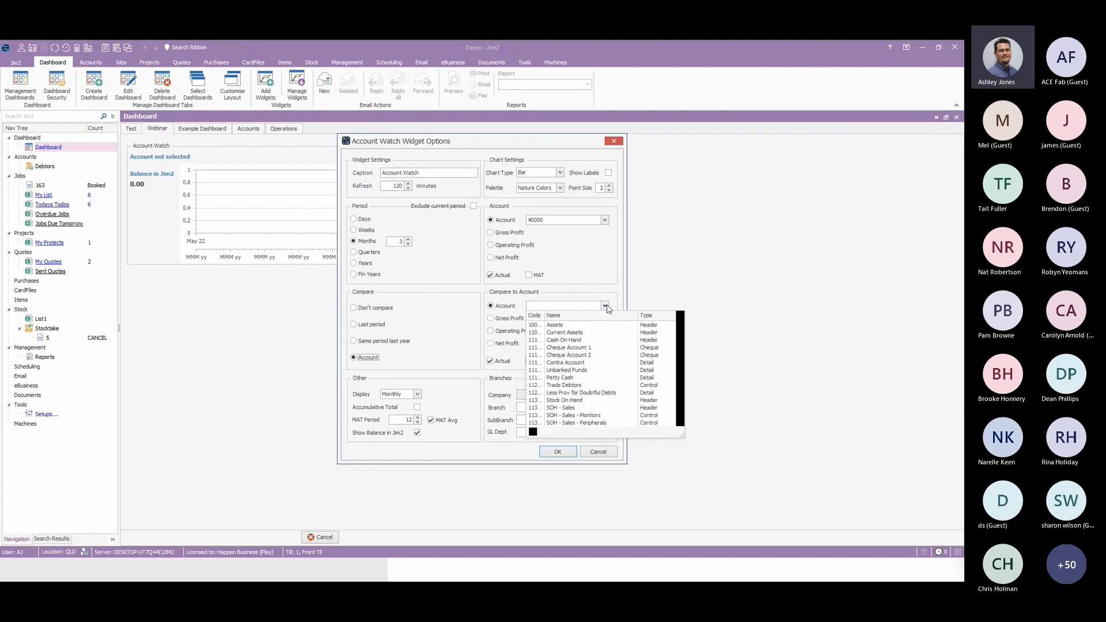
pyautogui.write('50000')
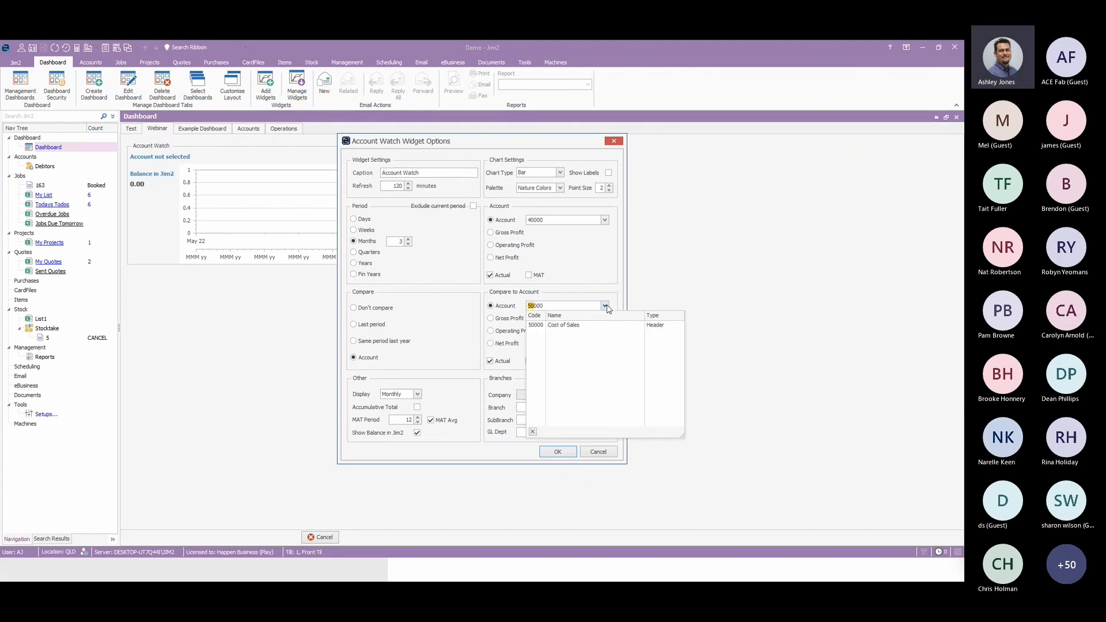
pyautogui.click(570, 327)
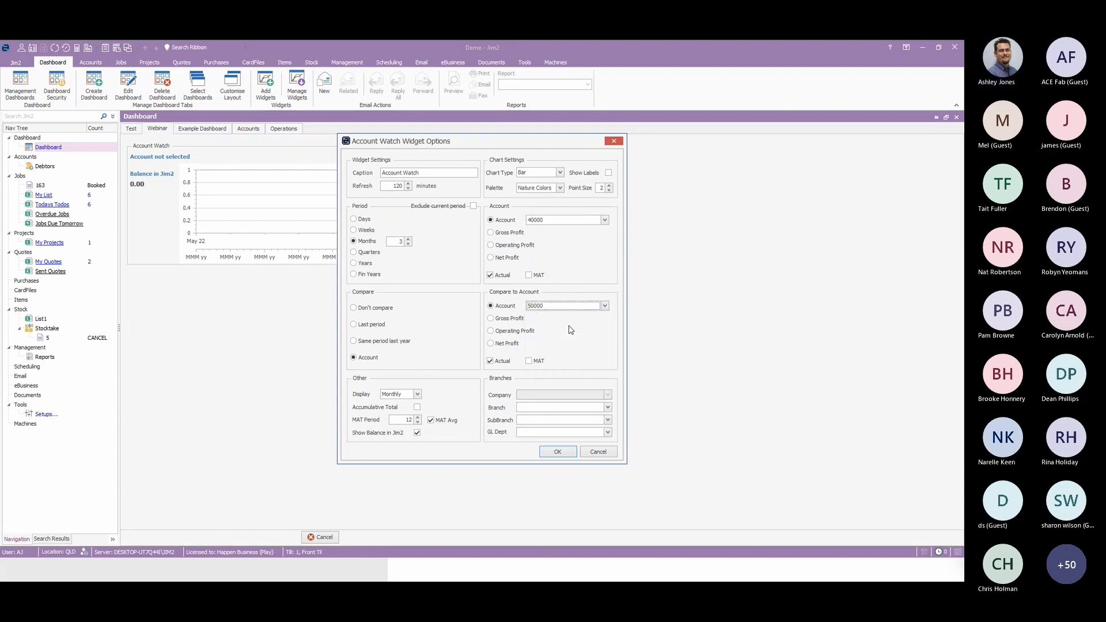
# Set the widget's period to 5 months and its MAT period to 5, and apply the options.
pyautogui.click(398, 241)
pyautogui.write('5')
pyautogui.click(395, 419)
pyautogui.write('5')
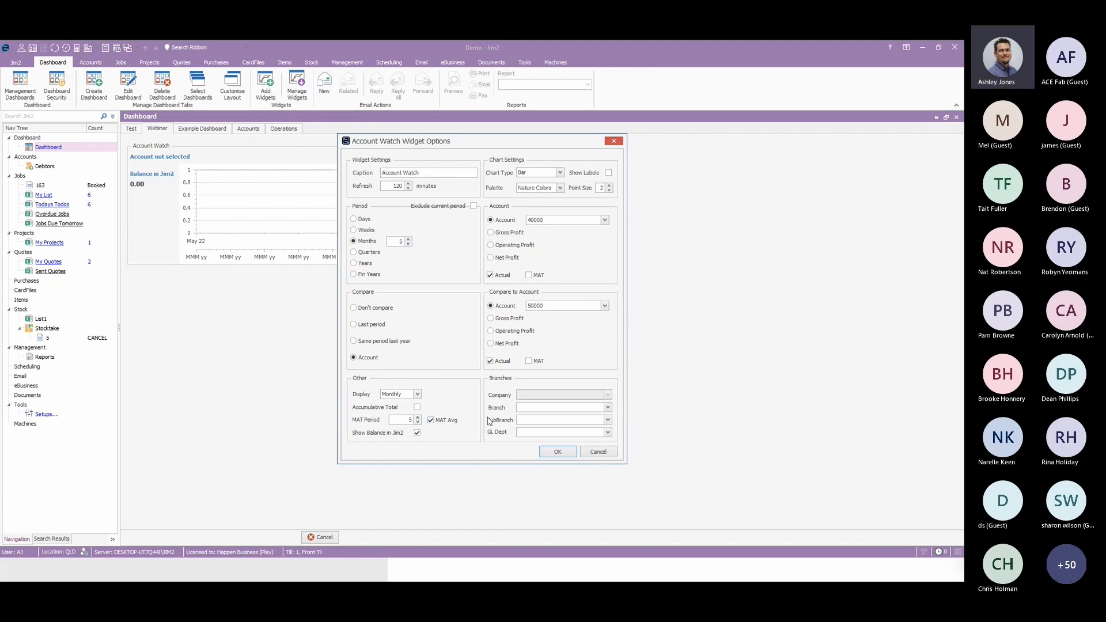
pyautogui.click(557, 453)
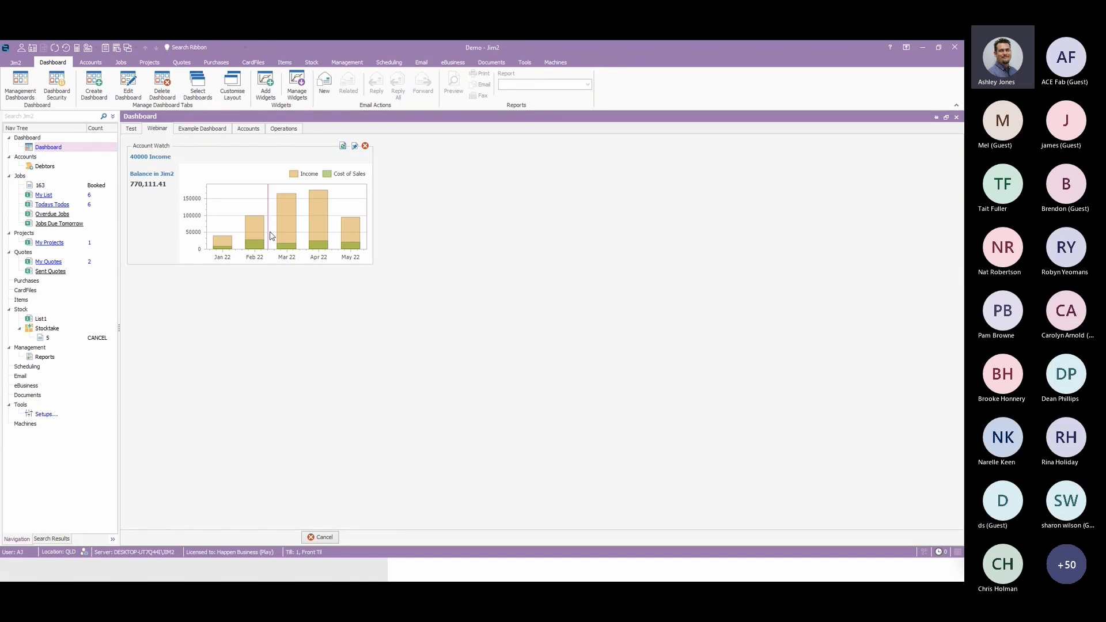
# Change the Account Watch widget's chart type to Area and apply the options.
pyautogui.click(354, 146)
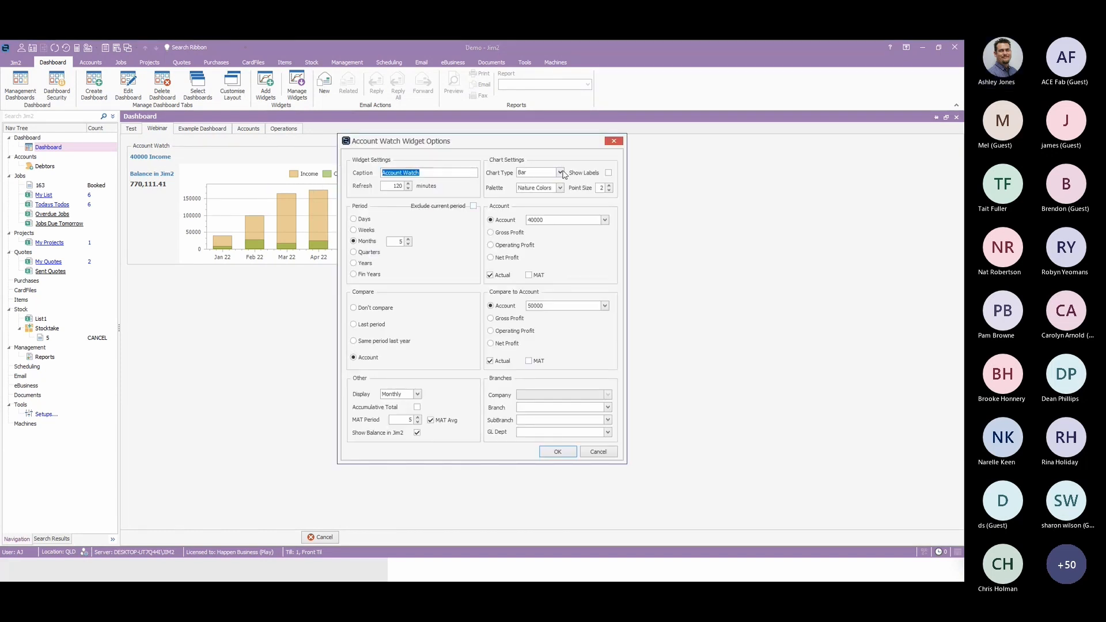
pyautogui.click(561, 172)
pyautogui.click(536, 197)
pyautogui.click(557, 452)
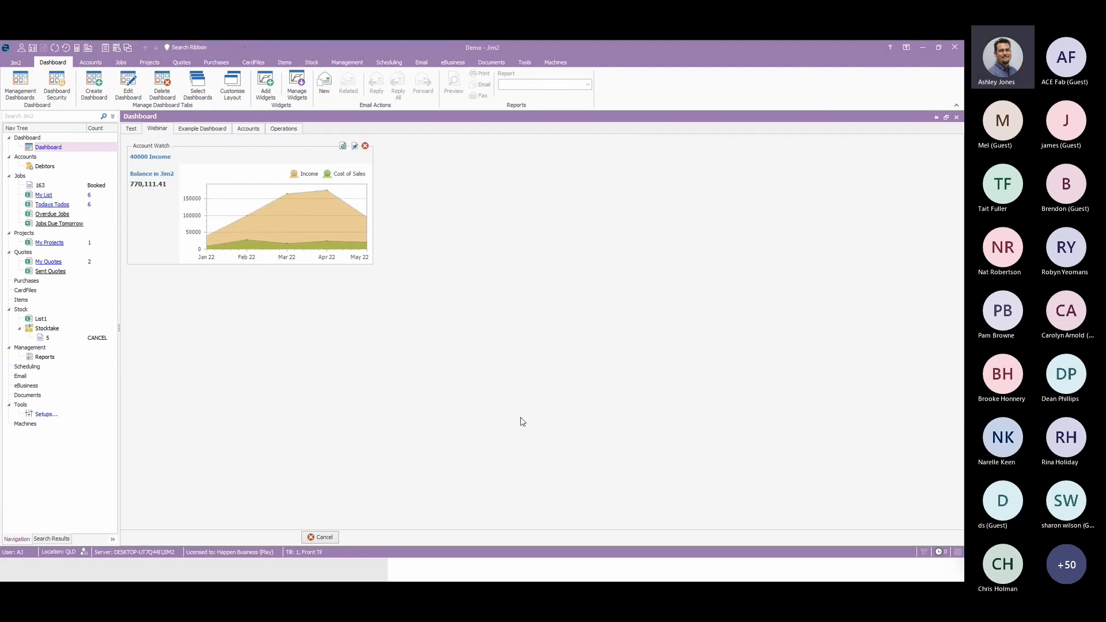
# Set the Account Watch widget to chart MAT instead of Actual for both the account and the compared account.
pyautogui.moveTo(247, 225)
pyautogui.click(355, 147)
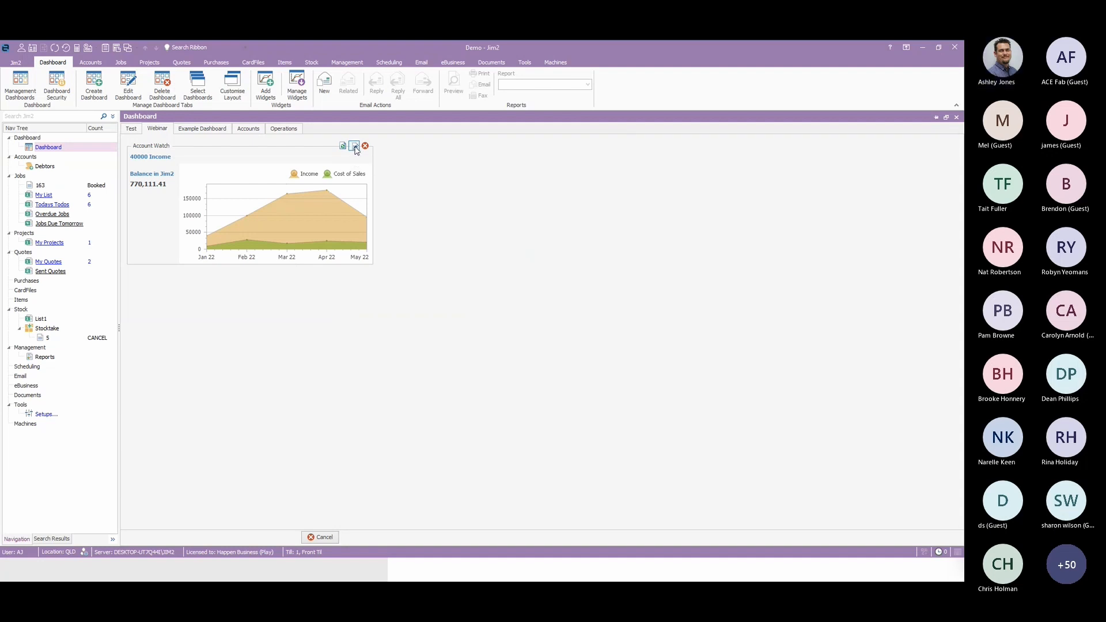
pyautogui.click(491, 276)
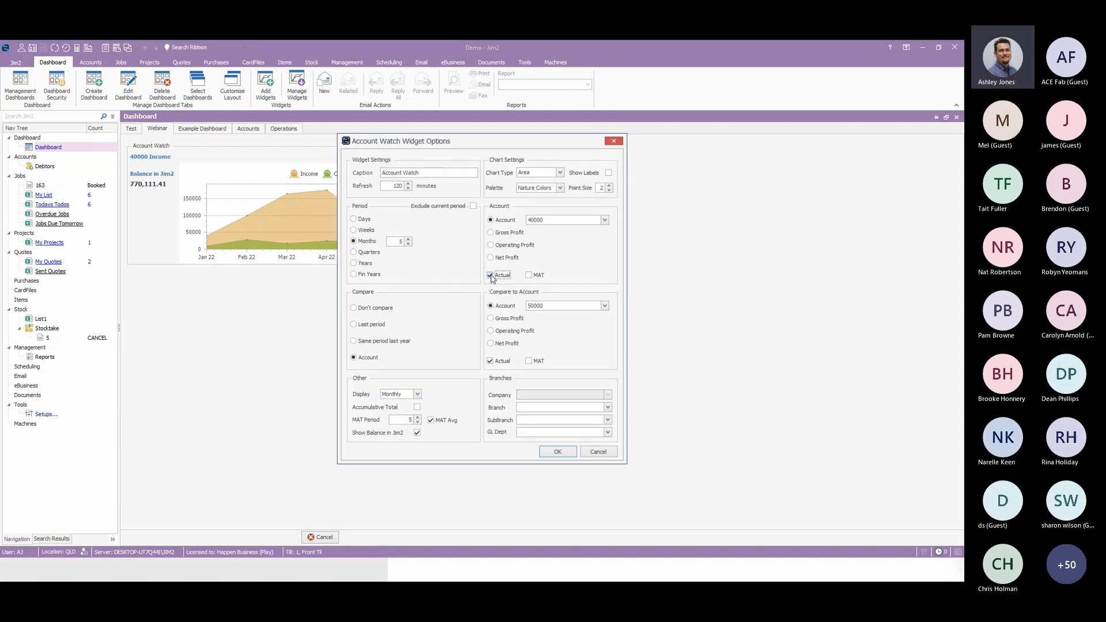
pyautogui.click(491, 276)
pyautogui.click(491, 361)
pyautogui.click(558, 451)
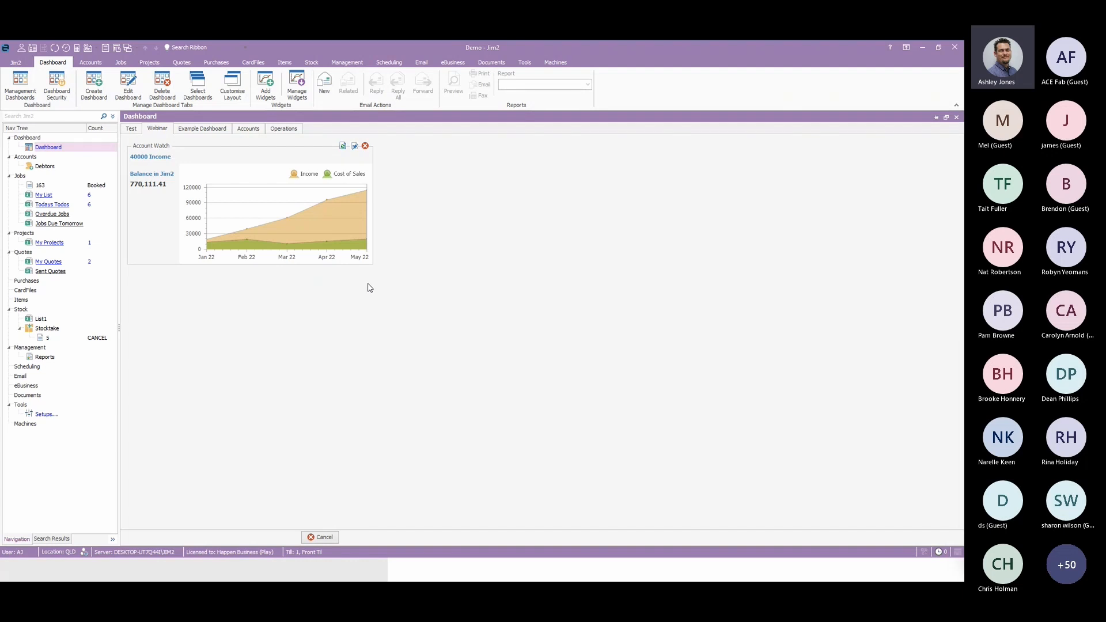
# Add a second Account Watch widget to the Webinar dashboard.
pyautogui.click(266, 95)
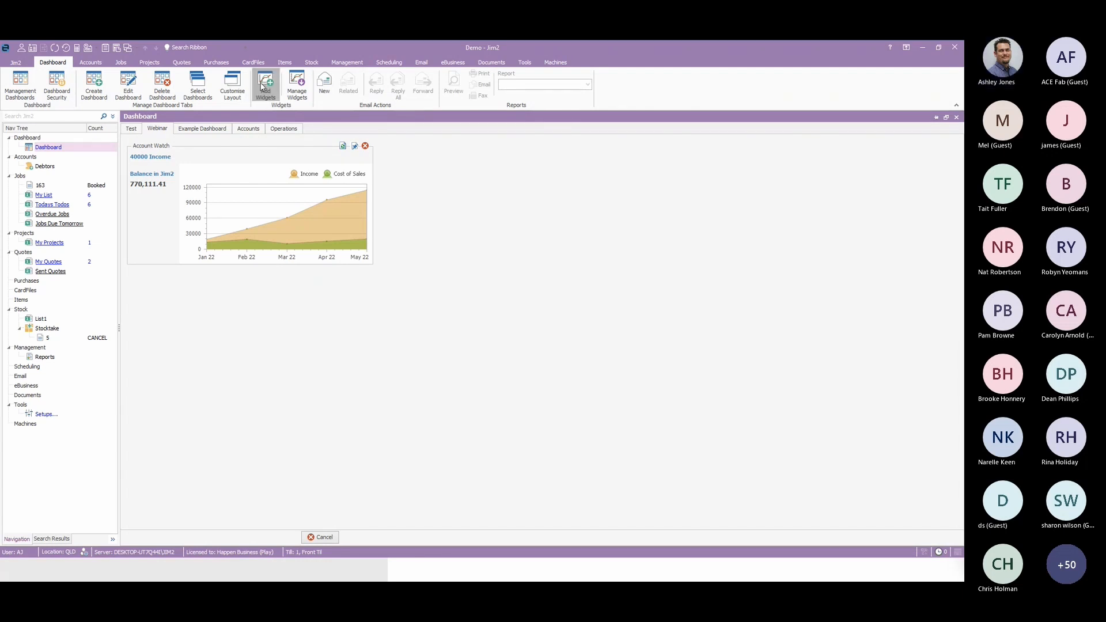
pyautogui.click(394, 216)
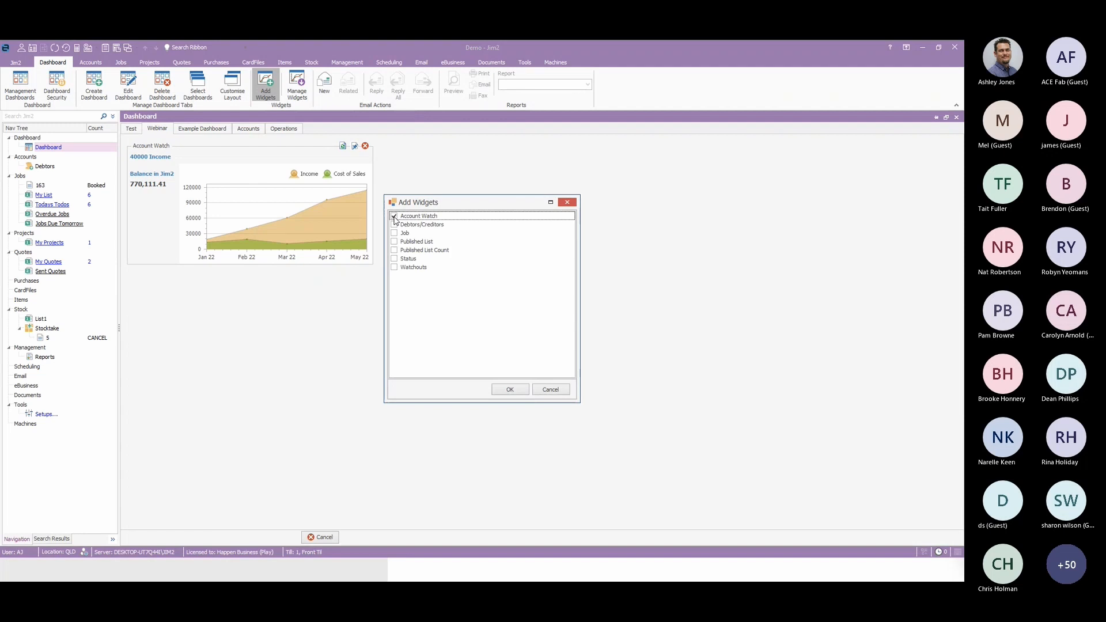
pyautogui.click(510, 390)
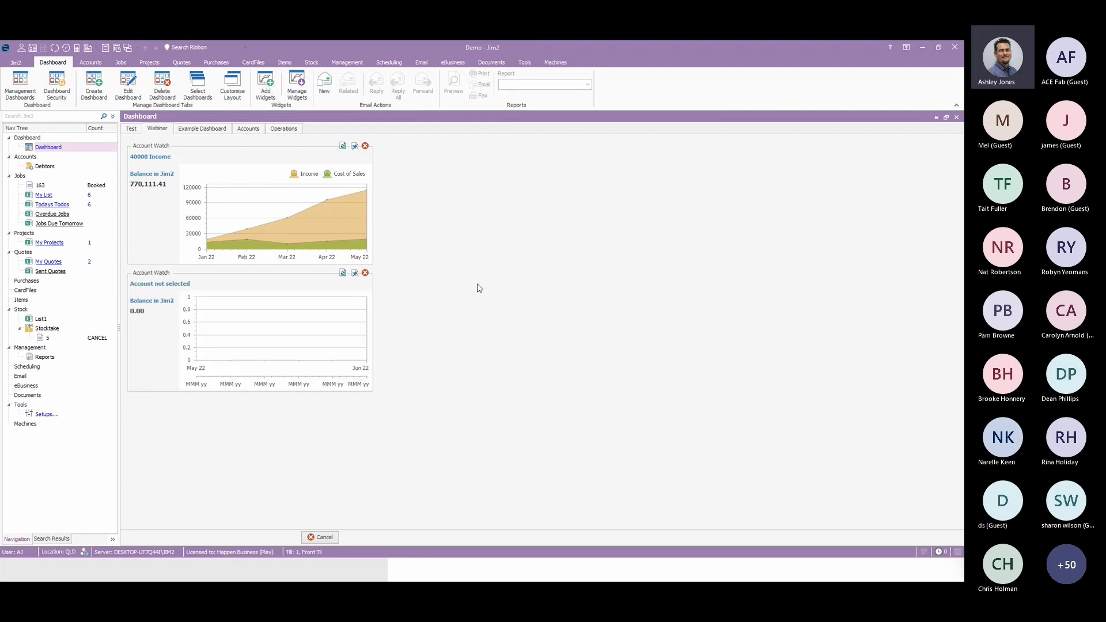
# Configure the second Account Watch widget to show Gross Profit compared with the same period last year, and inspect its monthly bars.
pyautogui.click(354, 273)
pyautogui.click(490, 233)
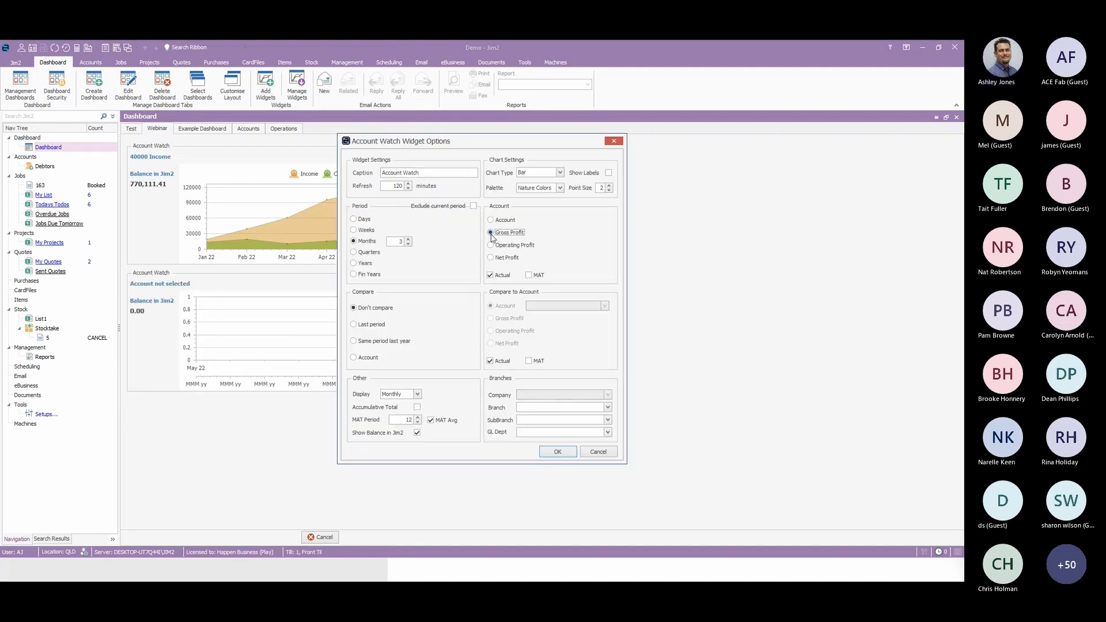
pyautogui.click(355, 341)
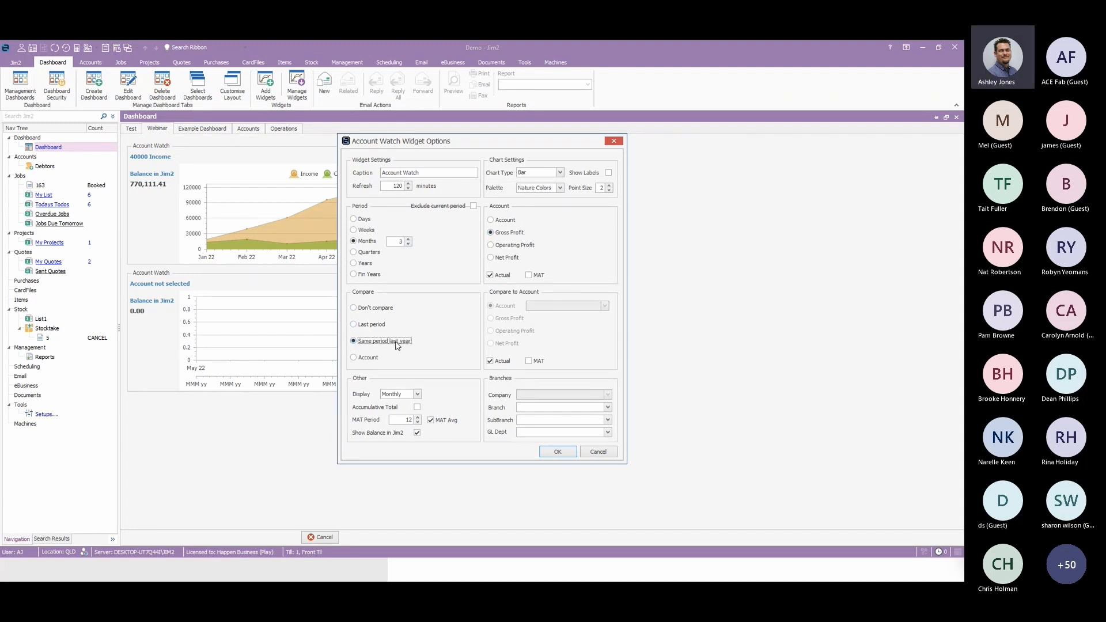
pyautogui.click(558, 453)
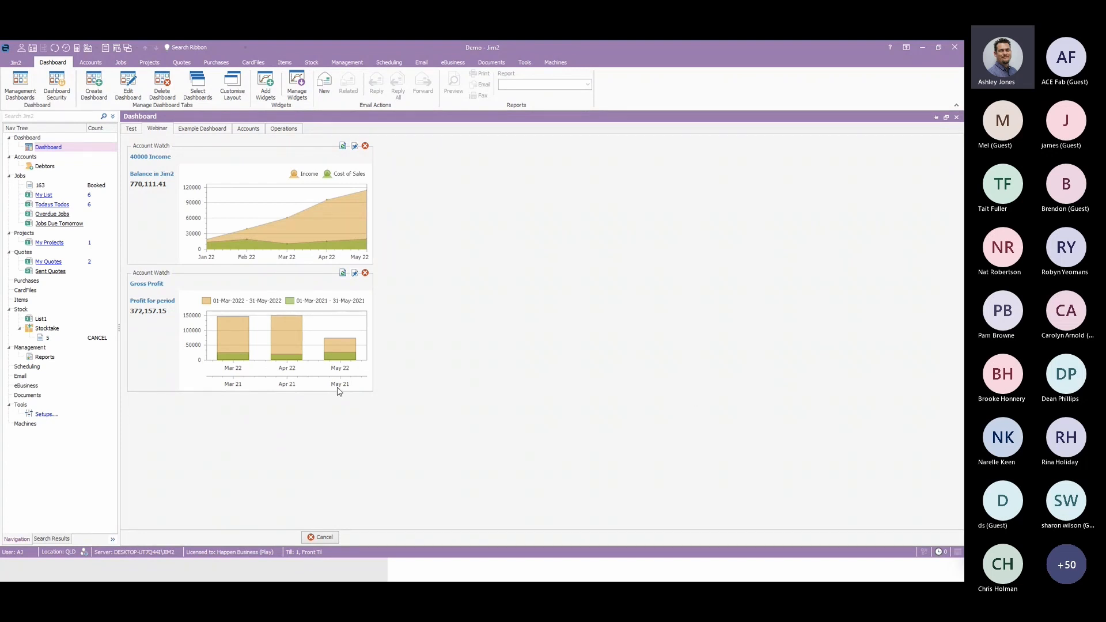
pyautogui.moveTo(295, 355)
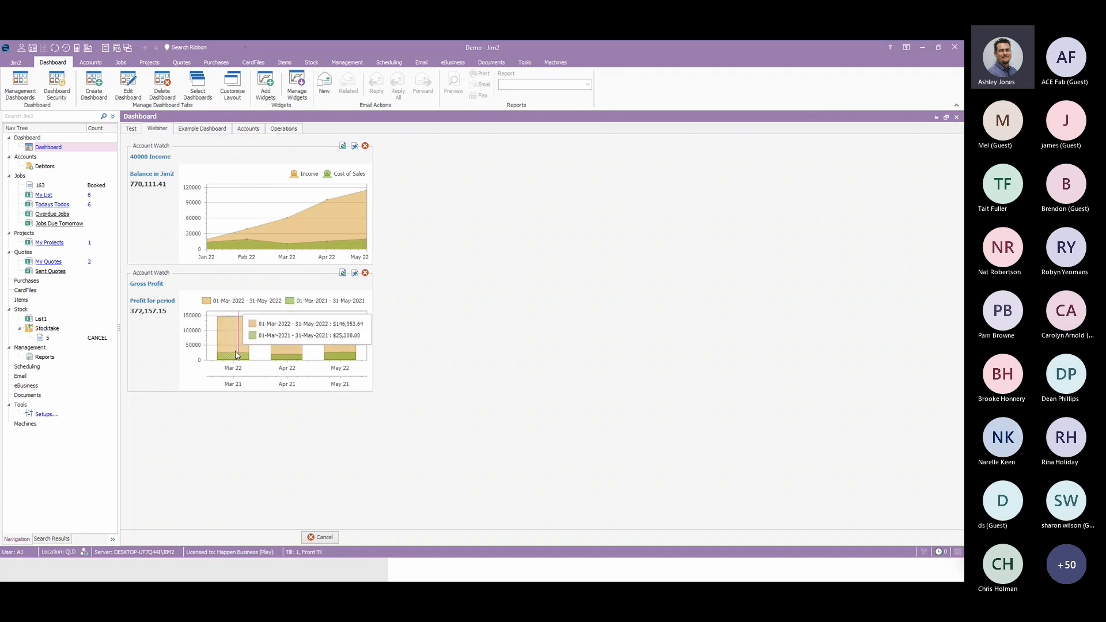
pyautogui.moveTo(226, 359)
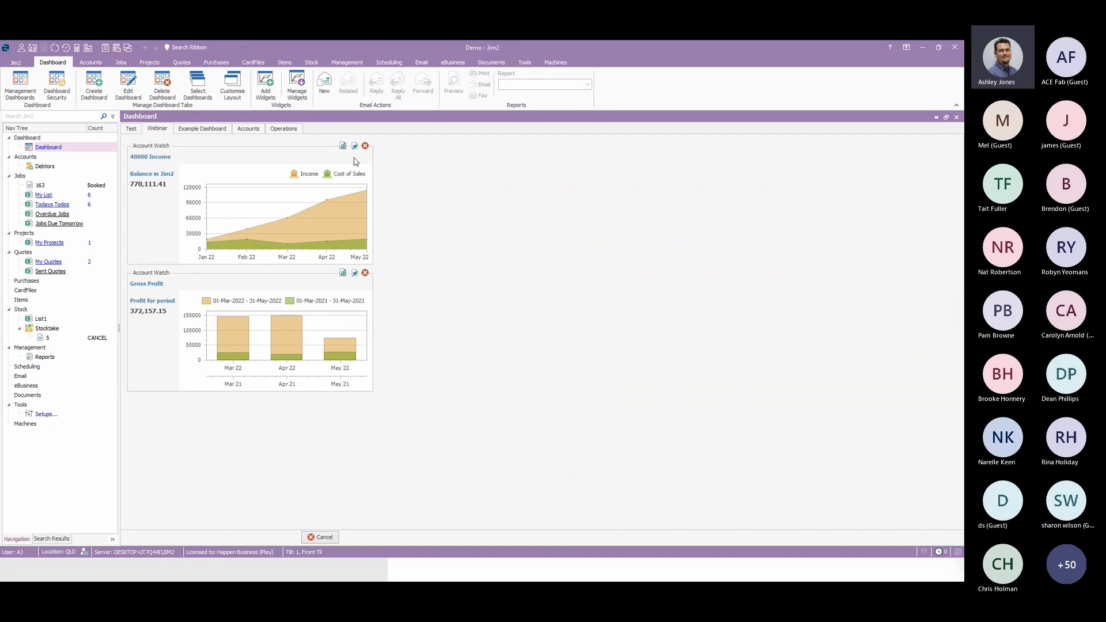
# Add two Debtors/Creditors widgets to the Webinar dashboard.
pyautogui.click(264, 96)
pyautogui.click(394, 225)
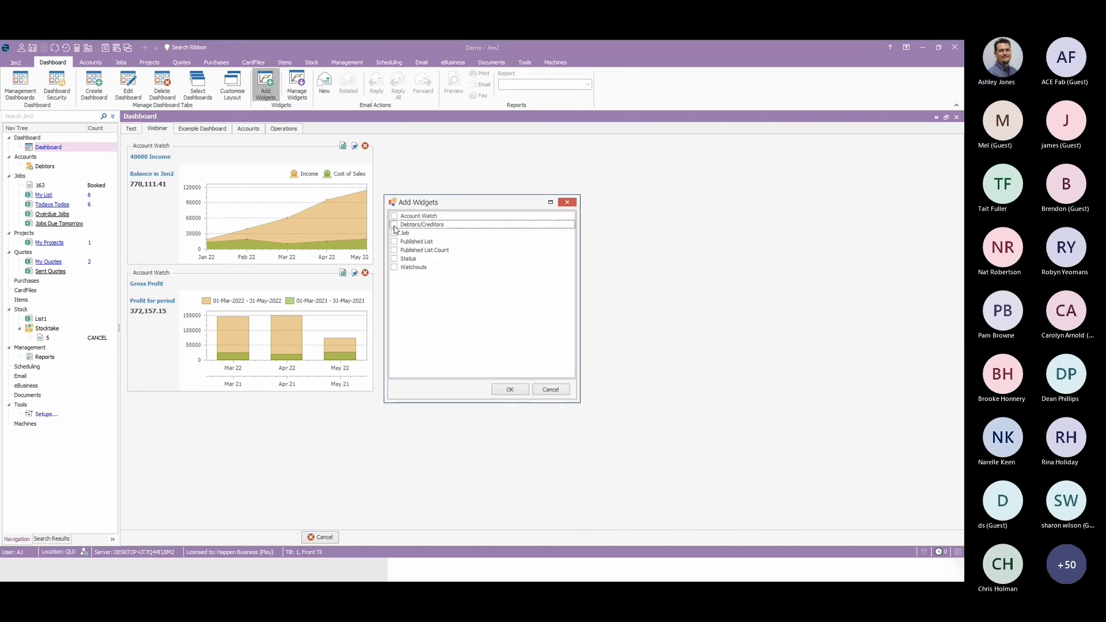
pyautogui.click(510, 390)
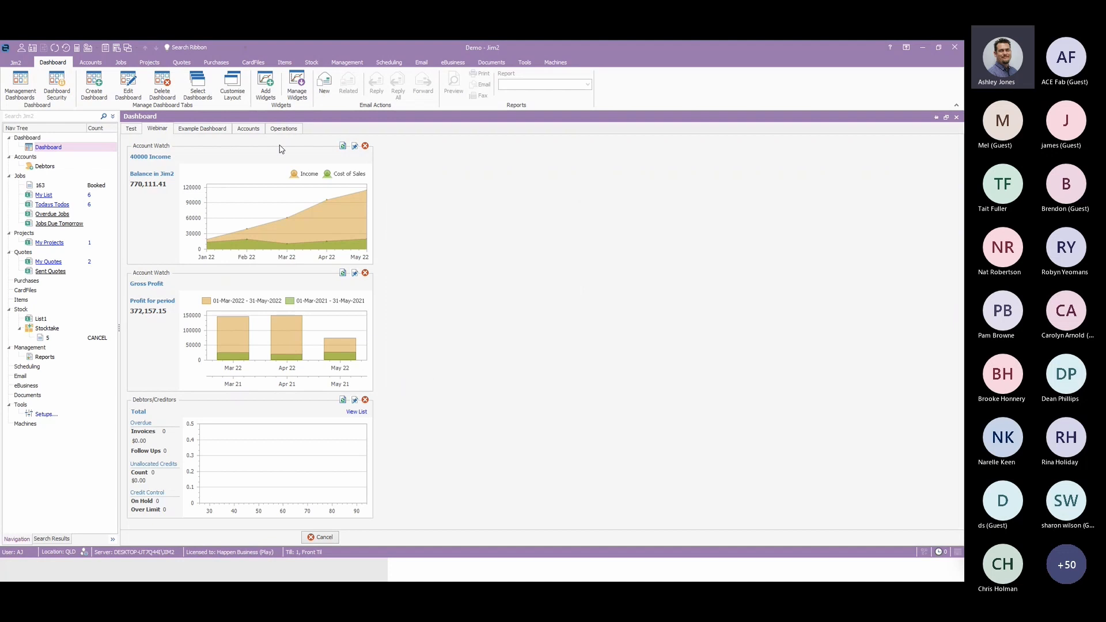
pyautogui.click(265, 86)
pyautogui.click(510, 389)
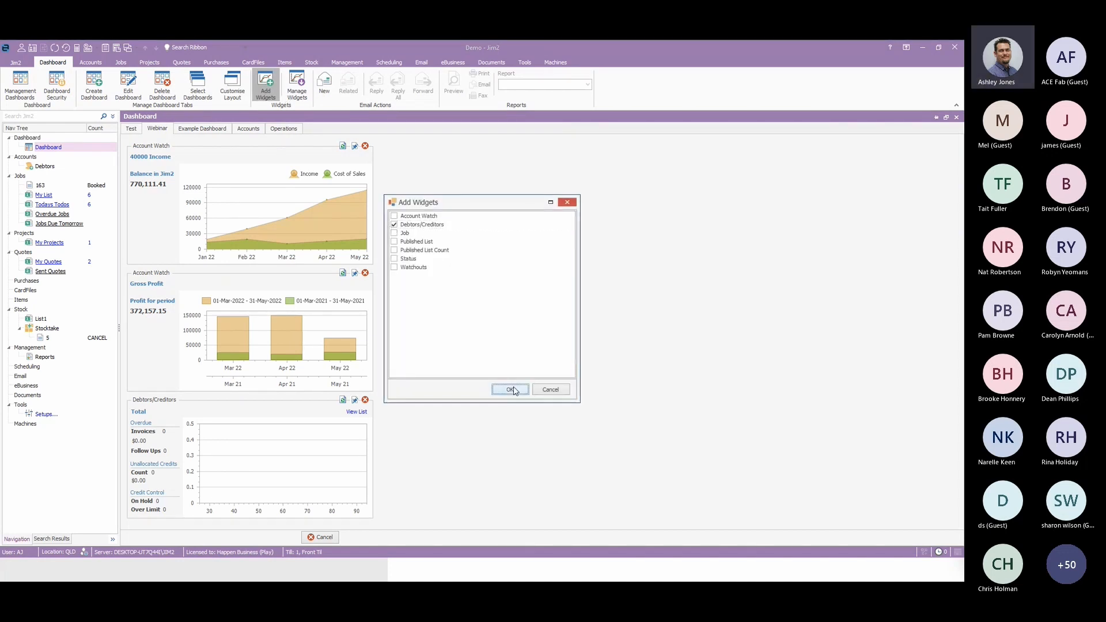
# Change the first Debtors/Creditors widget's caption to Debtors and apply its options.
pyautogui.scroll(-3, 354, 403)
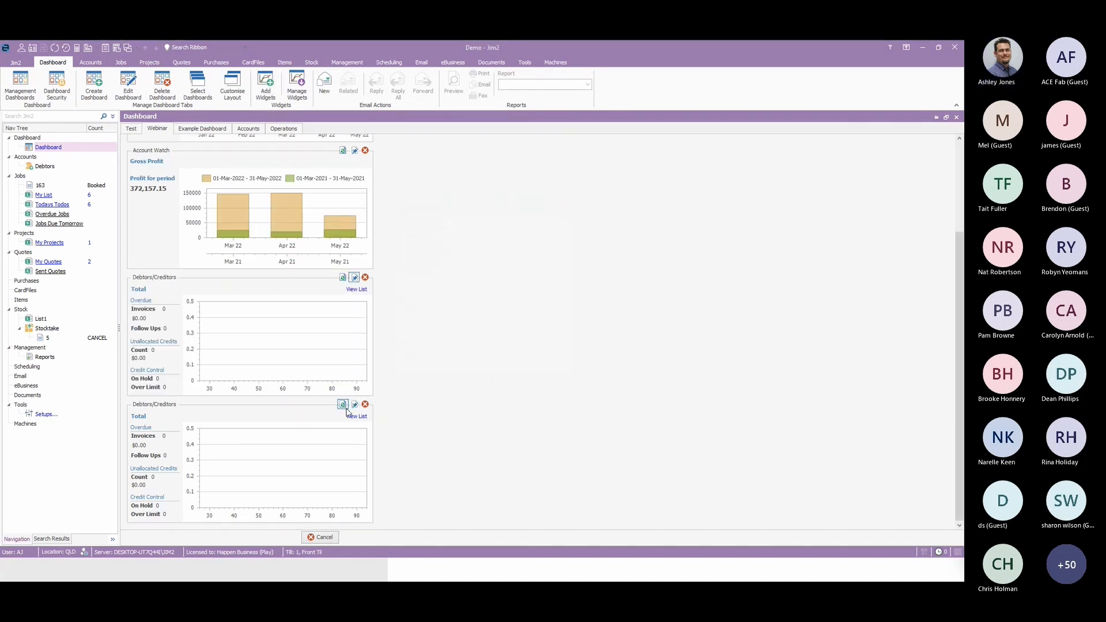
pyautogui.click(355, 278)
pyautogui.moveTo(402, 261); pyautogui.dragTo(419, 261)
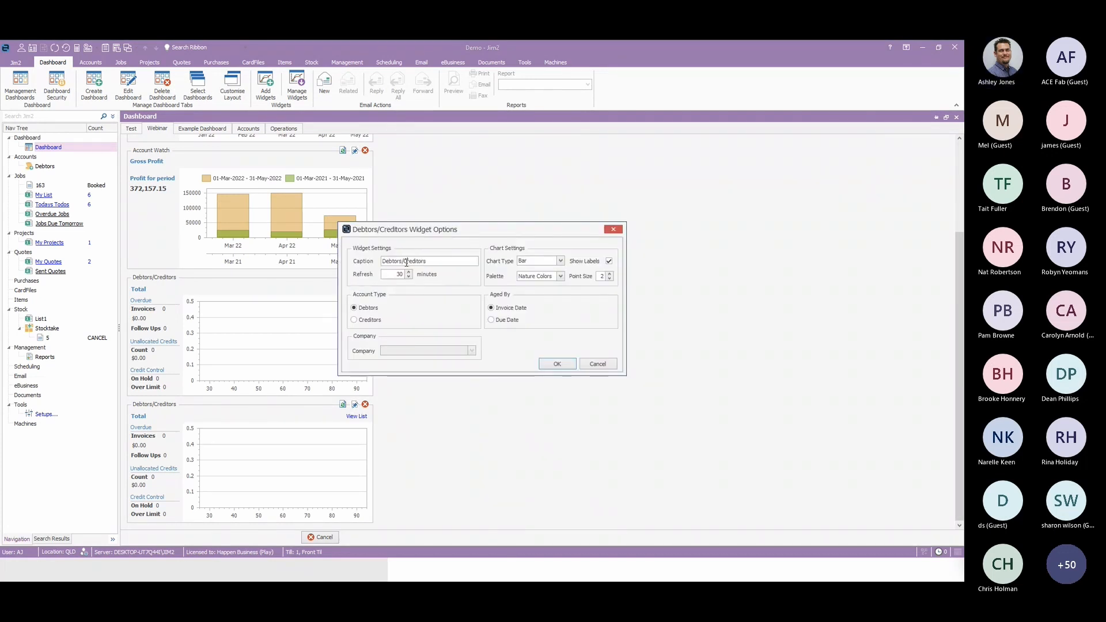
pyautogui.hotkey('shift', 'End')
pyautogui.press('BackSpace')
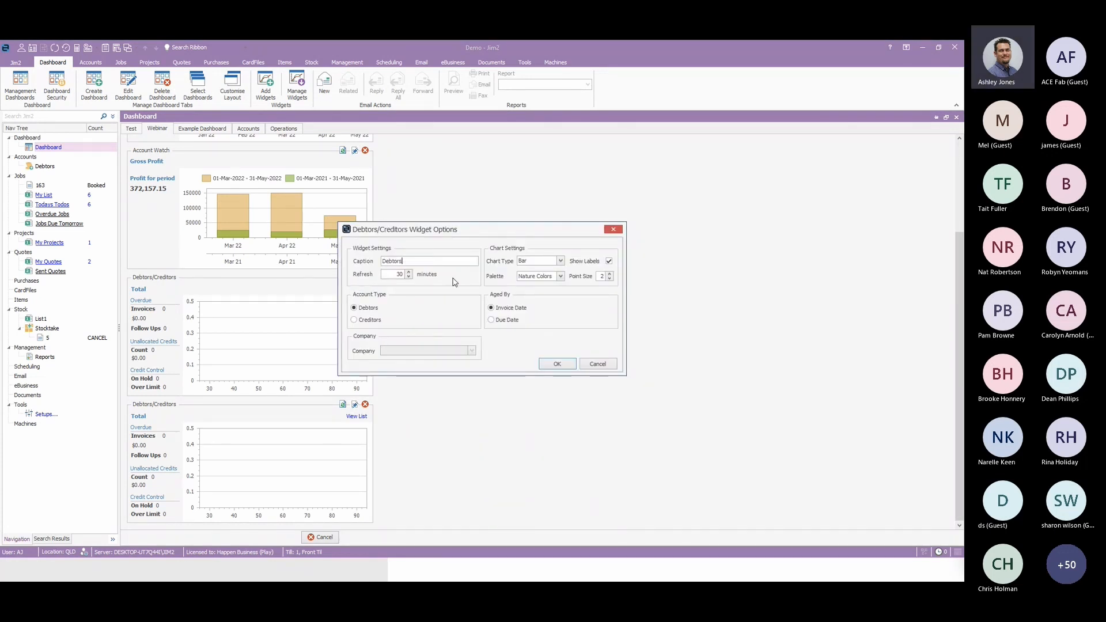
pyautogui.click(557, 364)
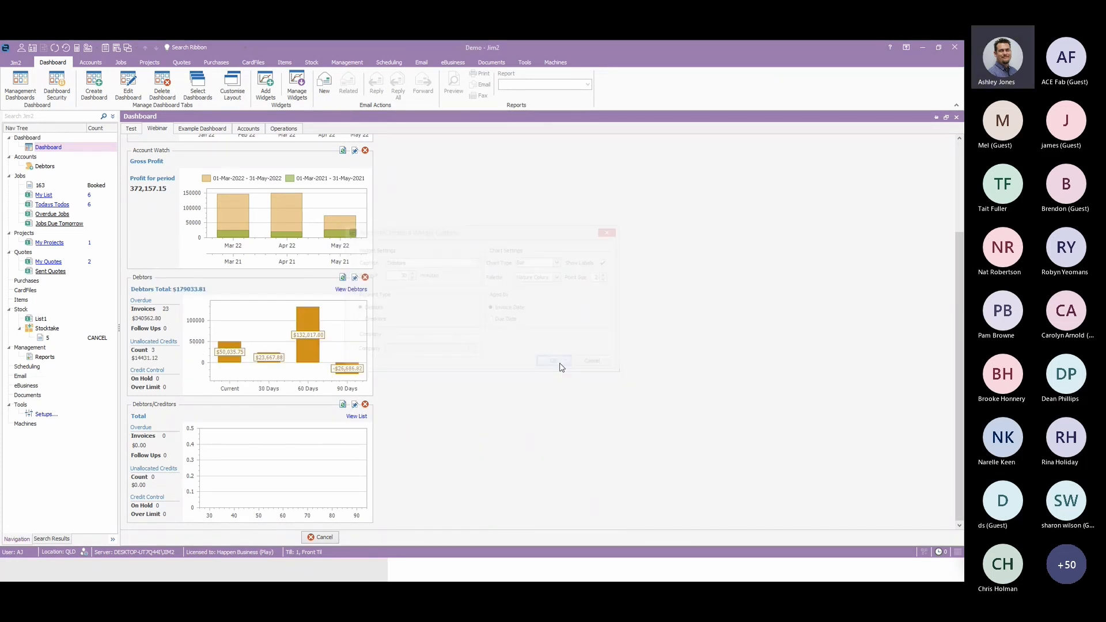
# Caption the second Debtors/Creditors widget Creditors and set its account type to Creditors.
pyautogui.click(355, 405)
pyautogui.moveTo(406, 261); pyautogui.dragTo(349, 267)
pyautogui.press('BackSpace')
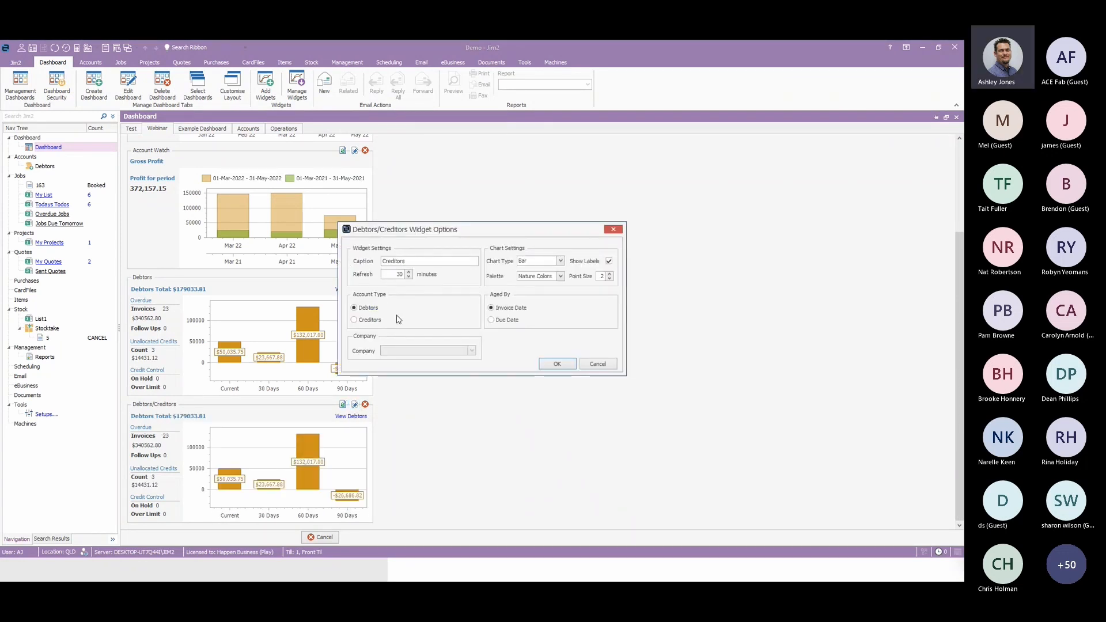
pyautogui.click(363, 319)
pyautogui.click(558, 365)
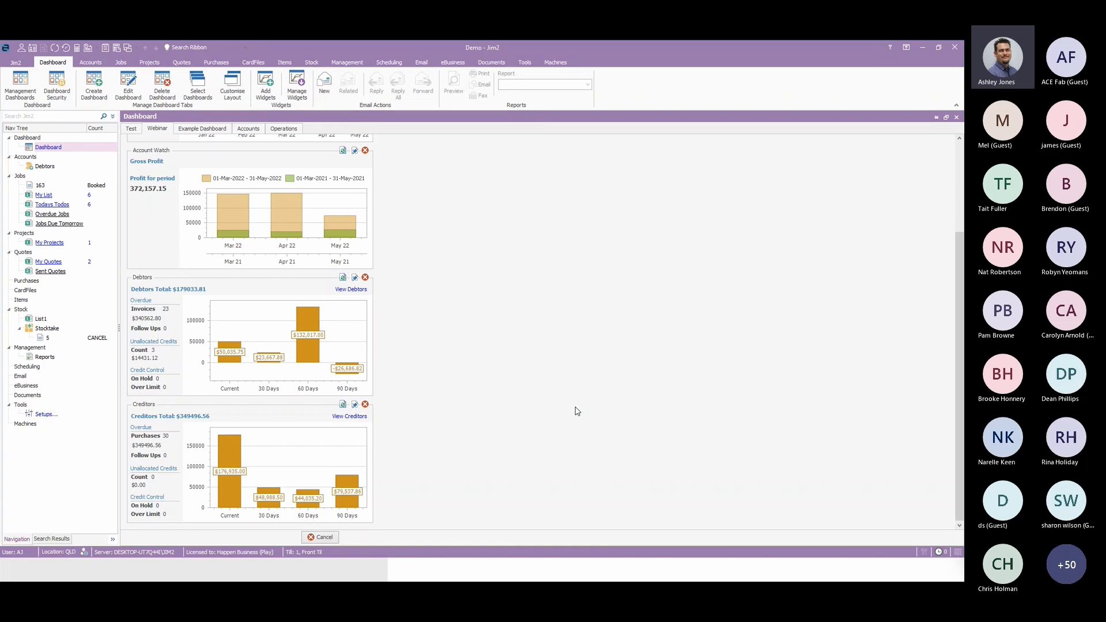
# Add a Status widget to the Webinar dashboard.
pyautogui.click(266, 85)
pyautogui.click(394, 258)
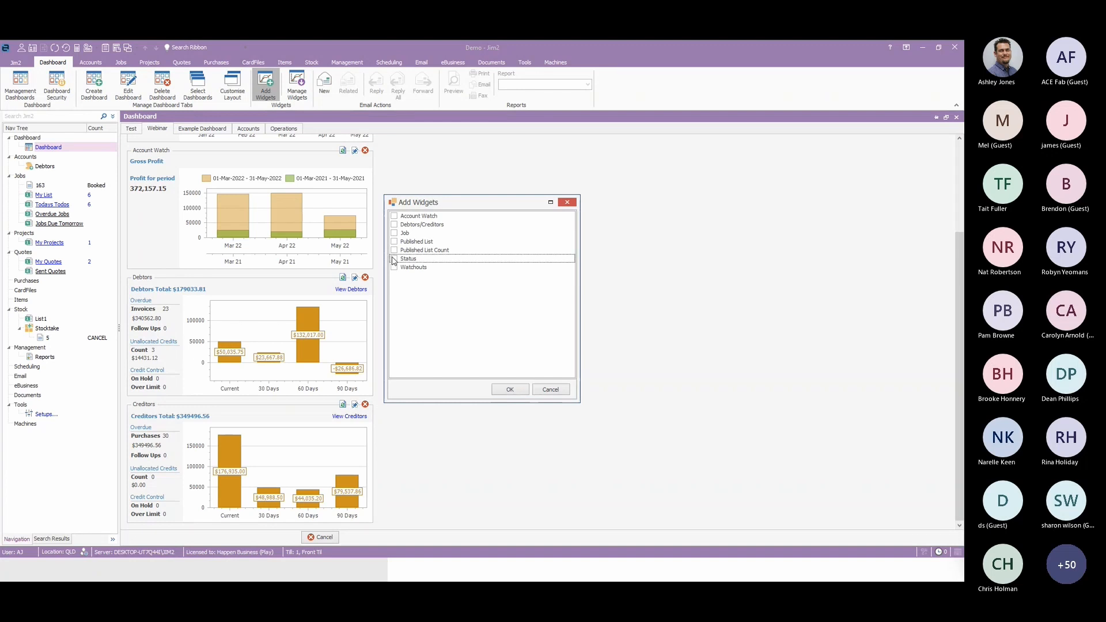
pyautogui.click(512, 390)
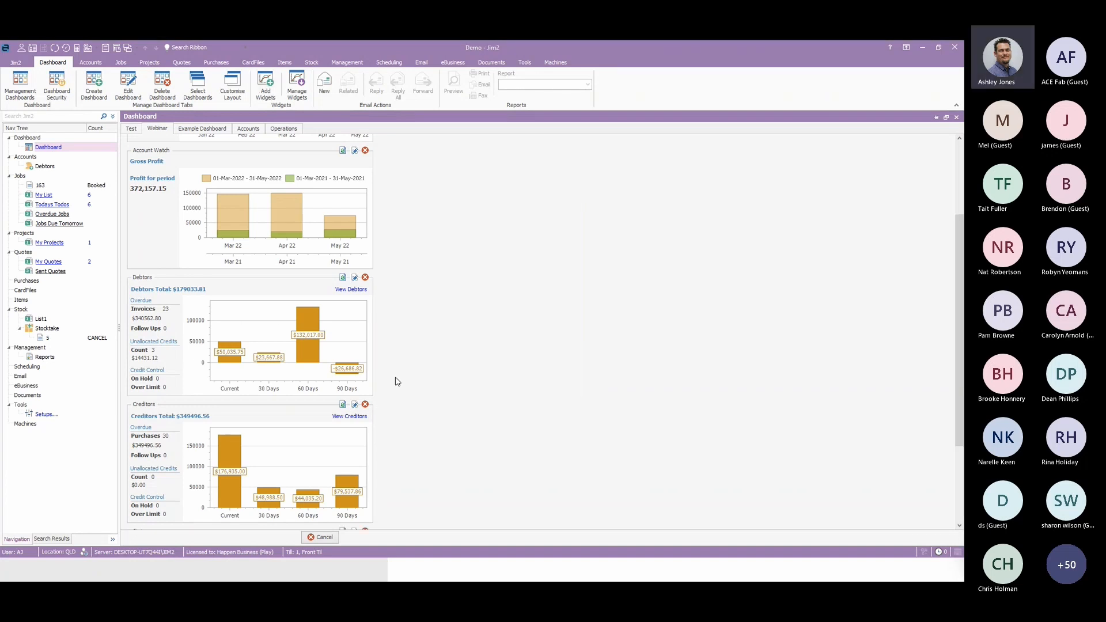
# Configure the Status widget to report on Quote objects as a Doughnut chart with totals shown in the chart.
pyautogui.click(354, 405)
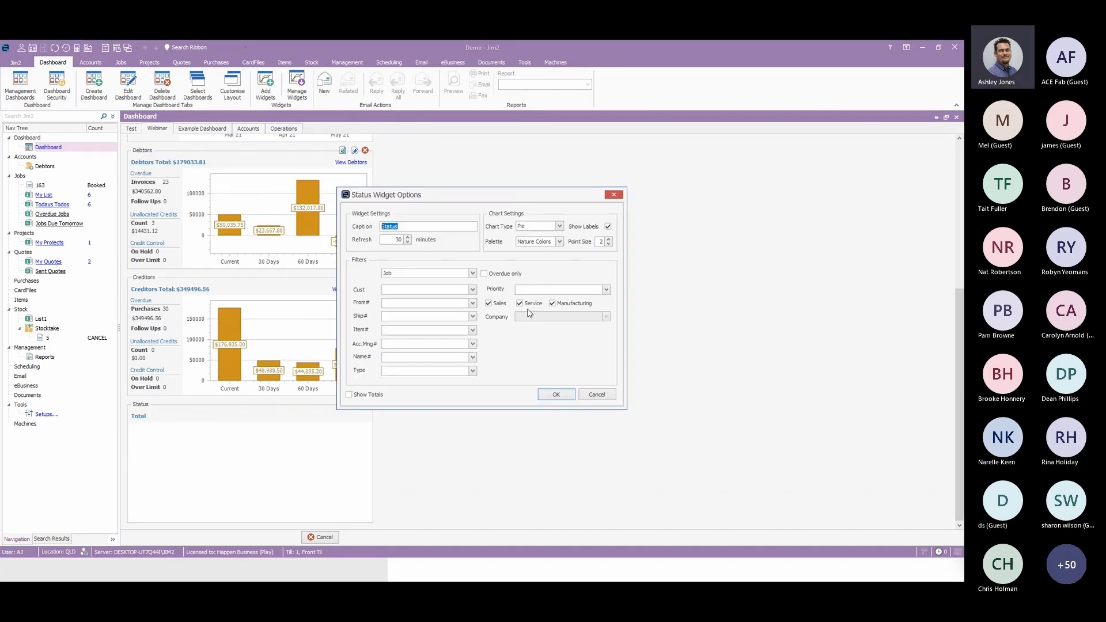
pyautogui.click(472, 273)
pyautogui.click(404, 290)
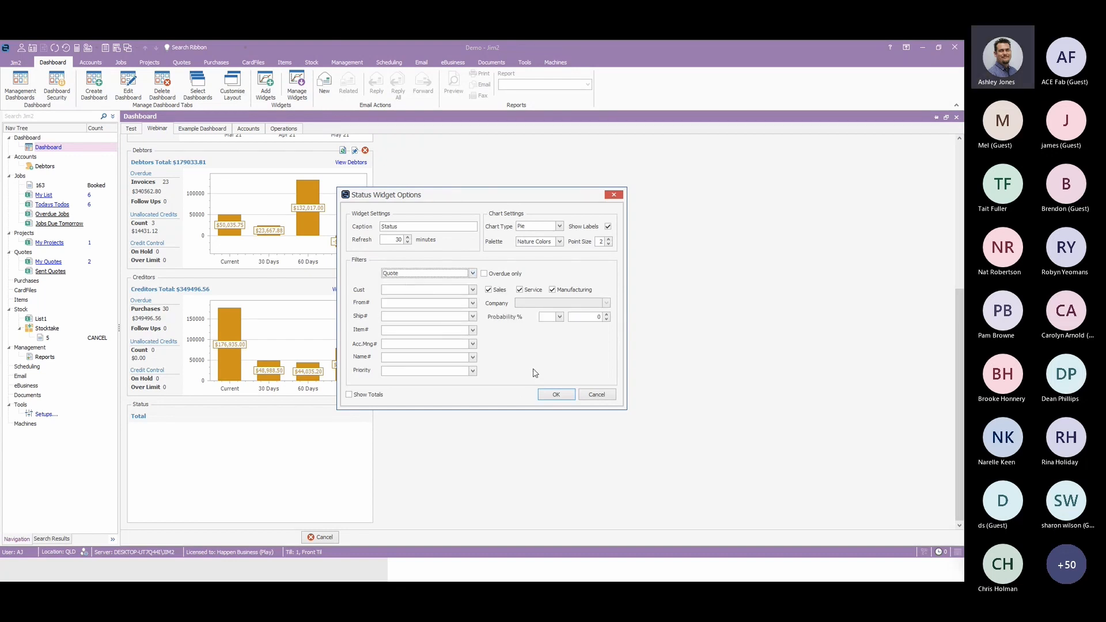
pyautogui.click(559, 226)
pyautogui.click(533, 241)
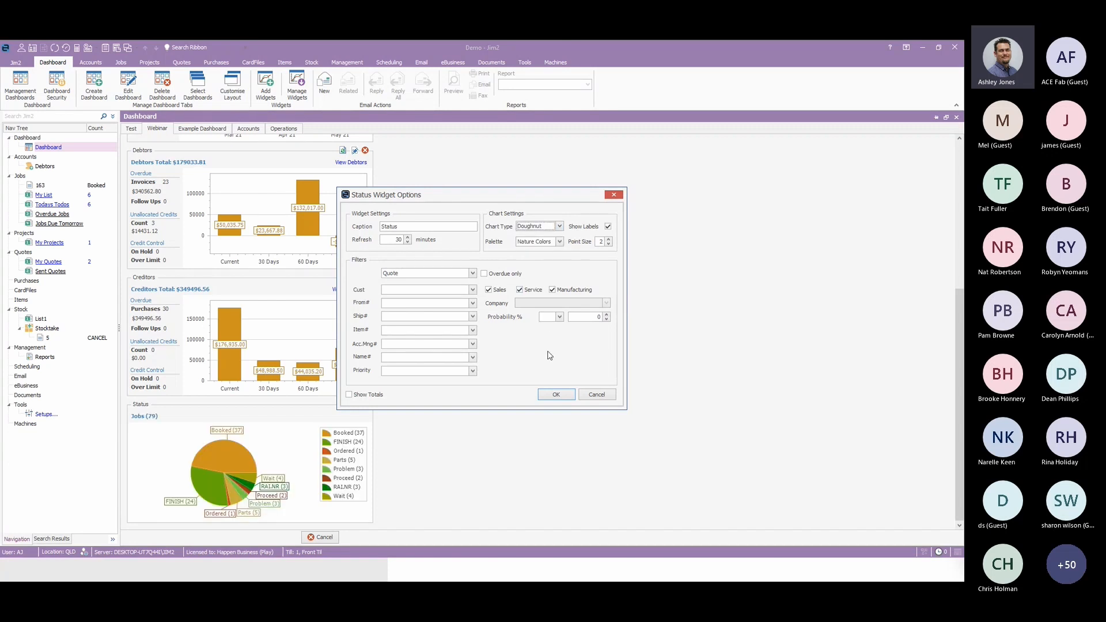
pyautogui.click(349, 395)
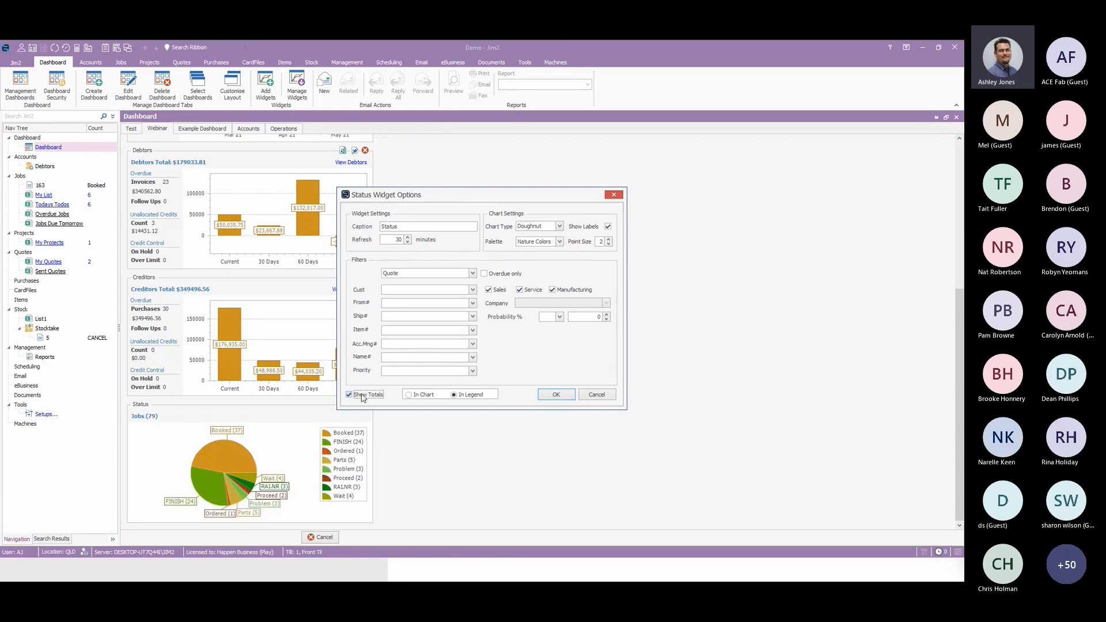
pyautogui.click(410, 395)
pyautogui.click(556, 395)
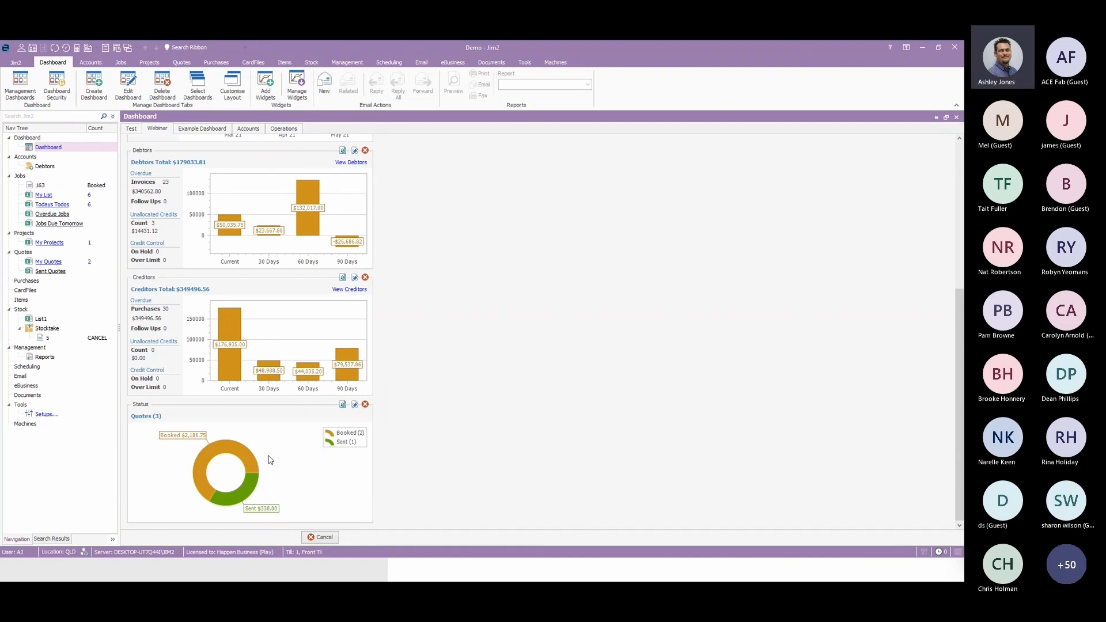
# Drill into the Booked quotes of the Status widget, check the options for quote 9, and return to the chart view.
pyautogui.click(225, 447)
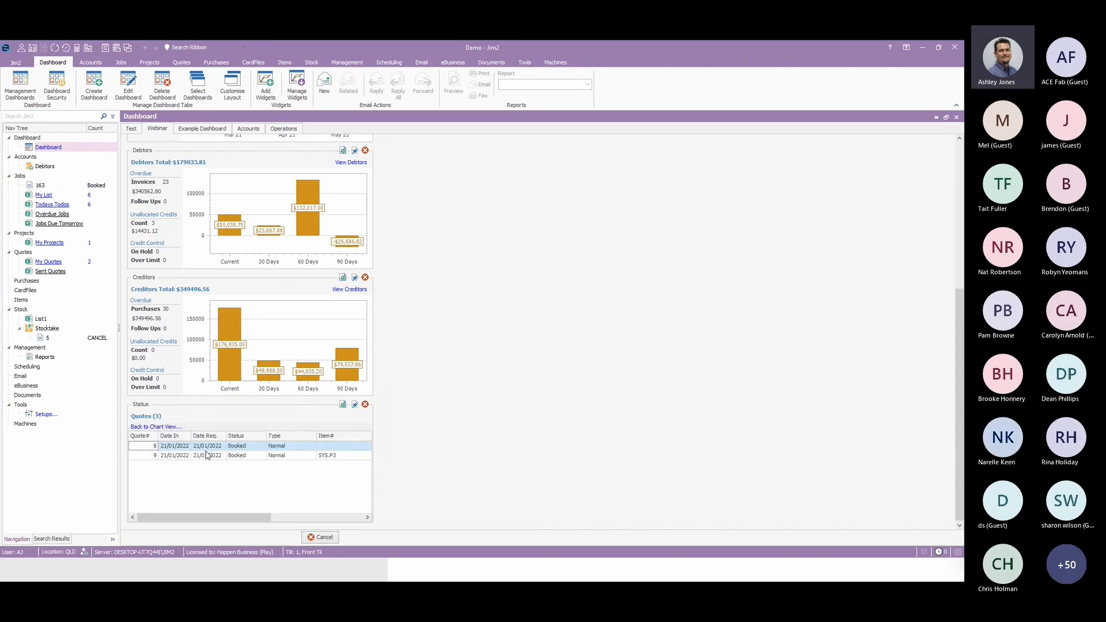
pyautogui.rightClick(203, 459)
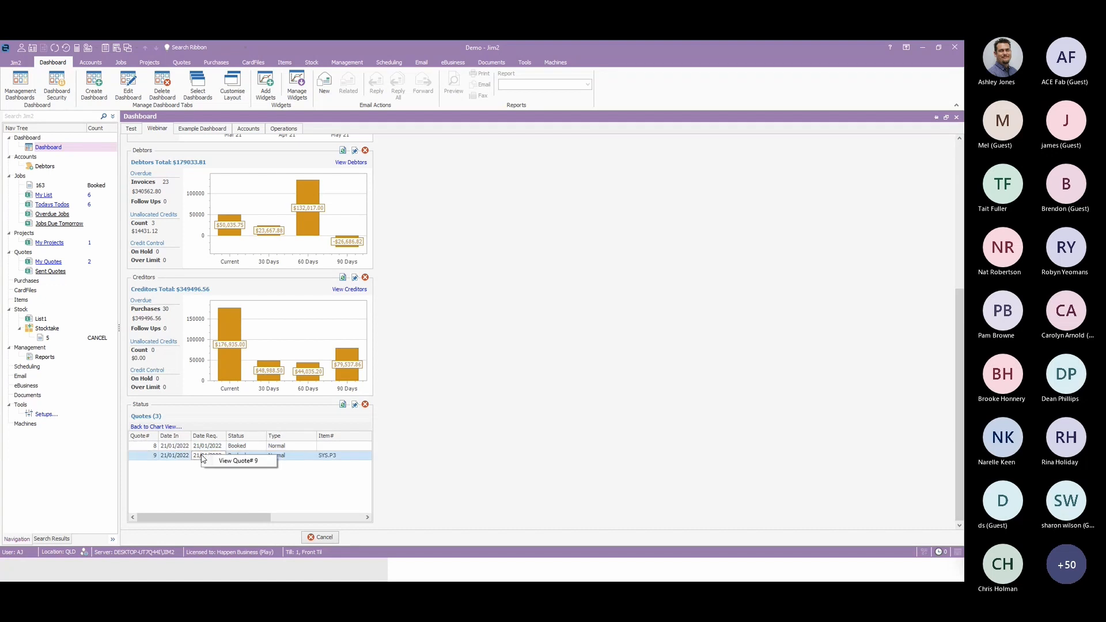
pyautogui.click(177, 479)
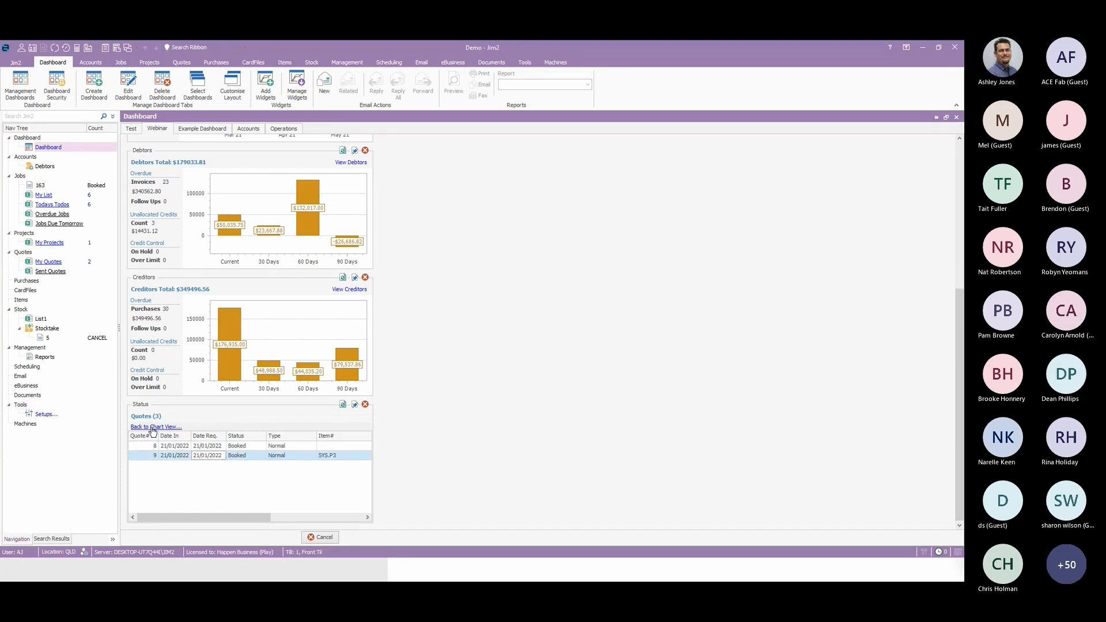
pyautogui.click(148, 428)
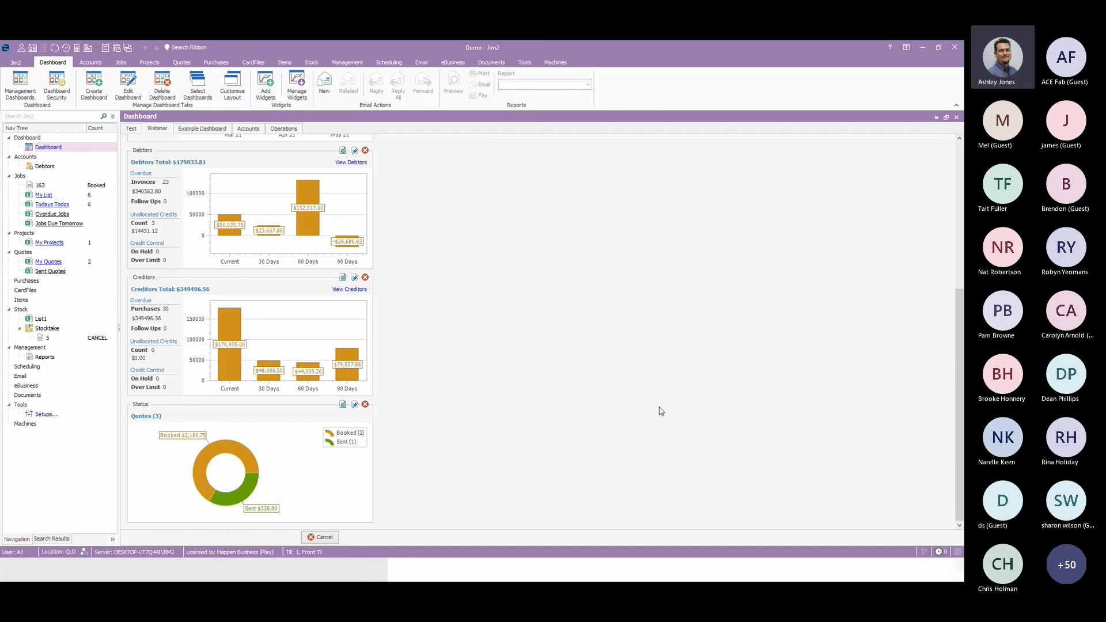
# Add a Job widget to the Webinar dashboard.
pyautogui.click(265, 86)
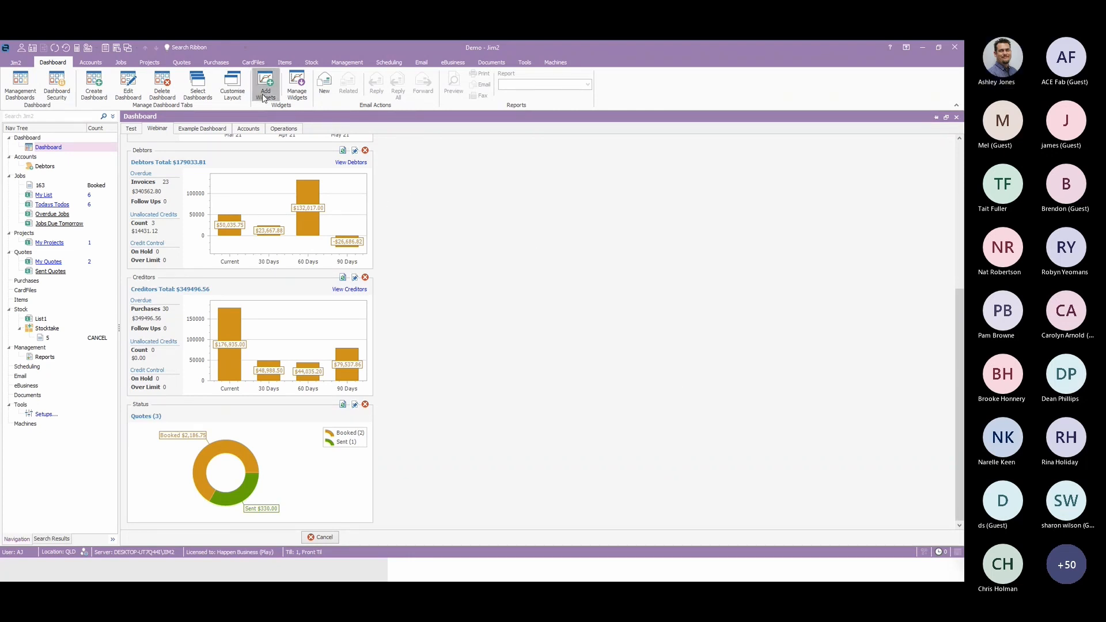
pyautogui.click(394, 233)
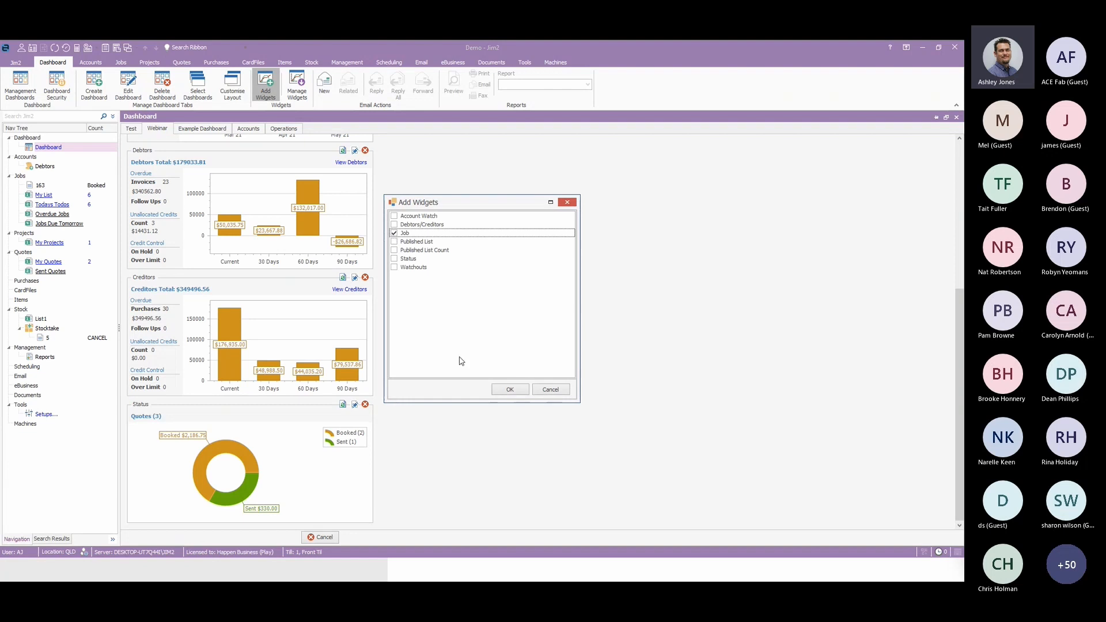
pyautogui.click(508, 389)
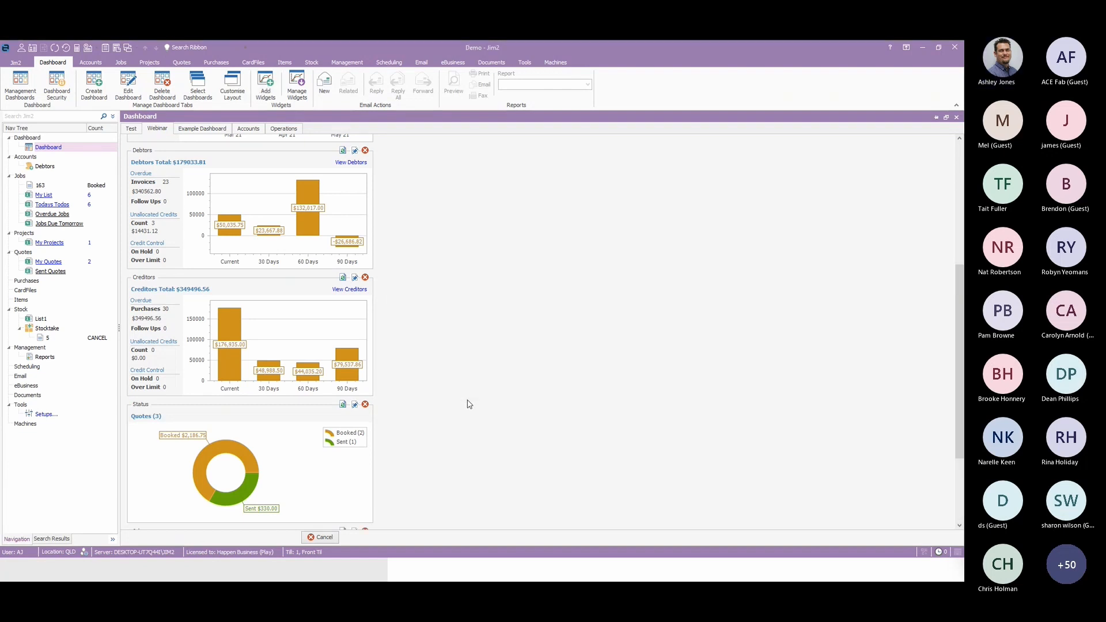
# Configure the Job widget to report only Invoiced jobs over a Fin Years period, and refresh its chart.
pyautogui.scroll(-1, 456, 402)
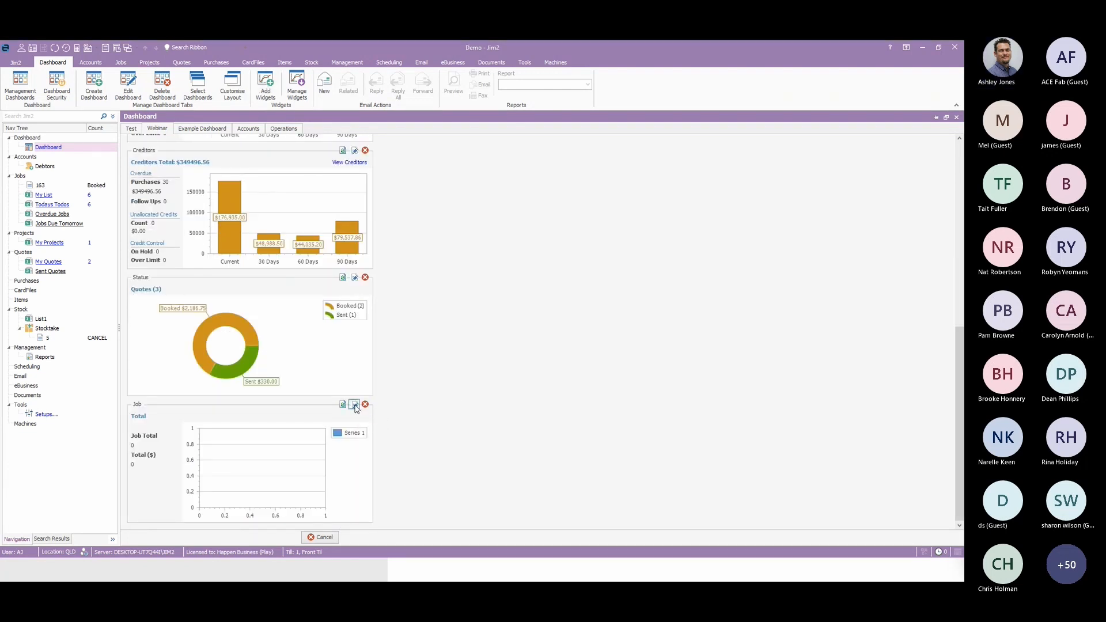
pyautogui.click(355, 404)
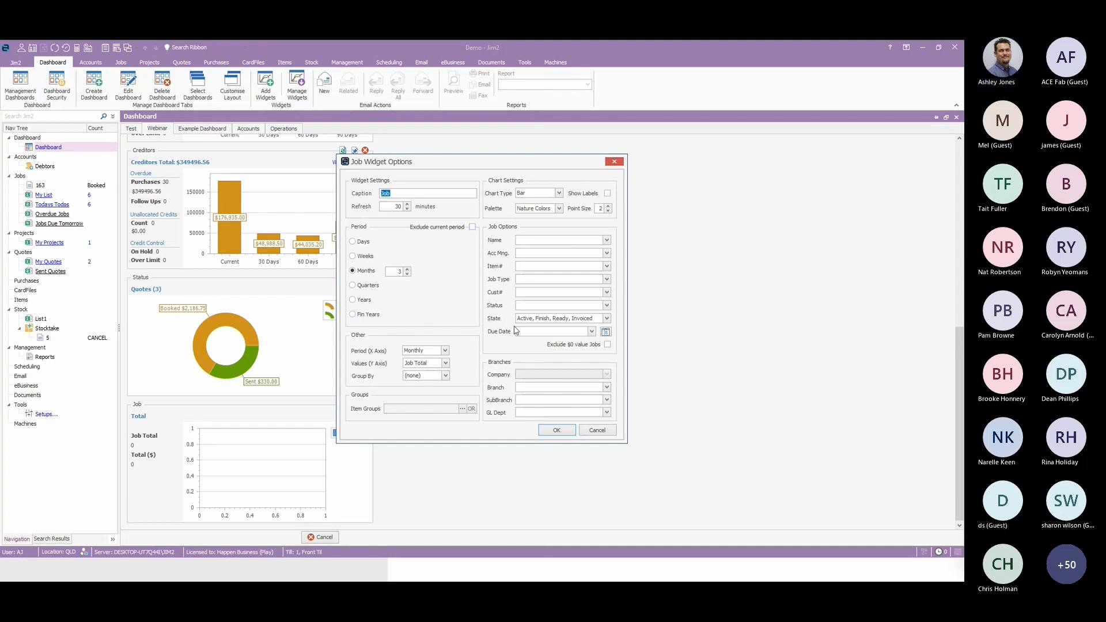
pyautogui.click(606, 318)
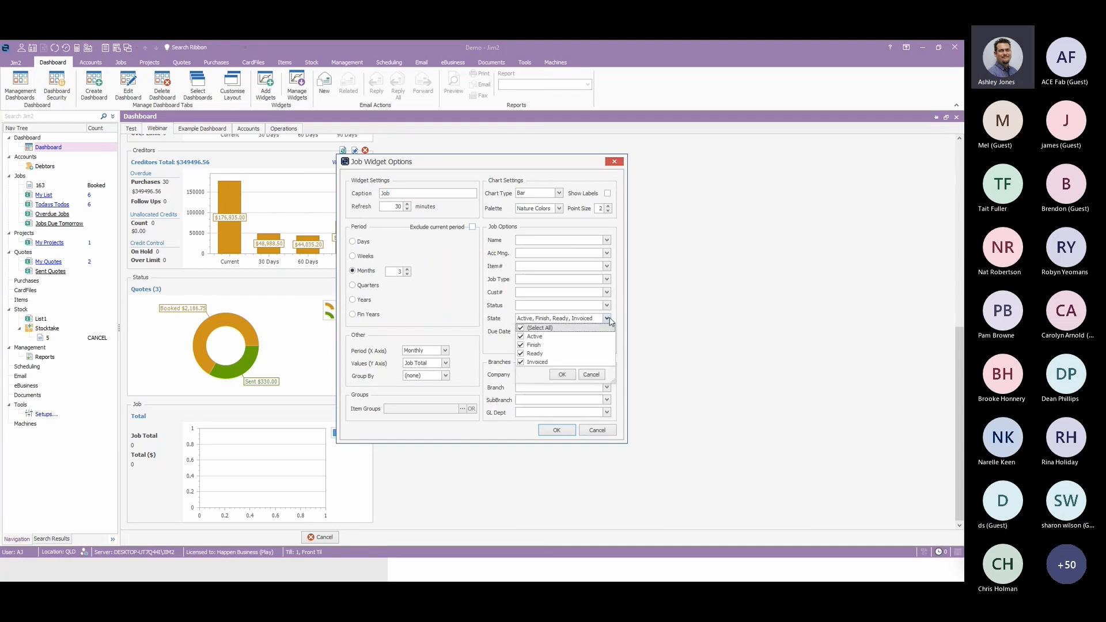
pyautogui.click(543, 329)
pyautogui.click(535, 362)
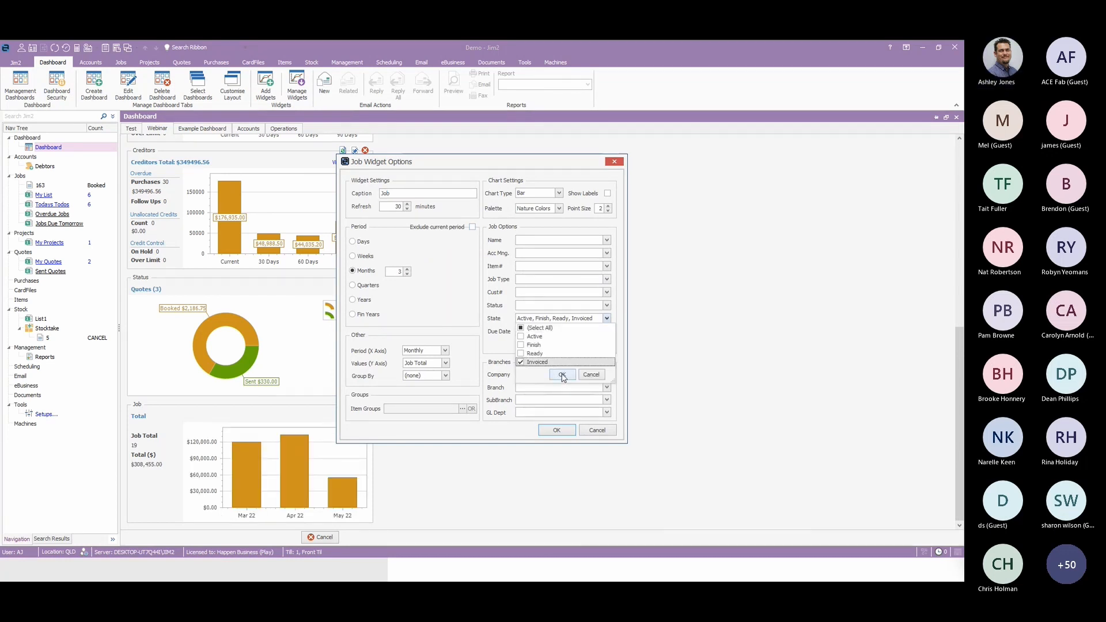
pyautogui.click(562, 376)
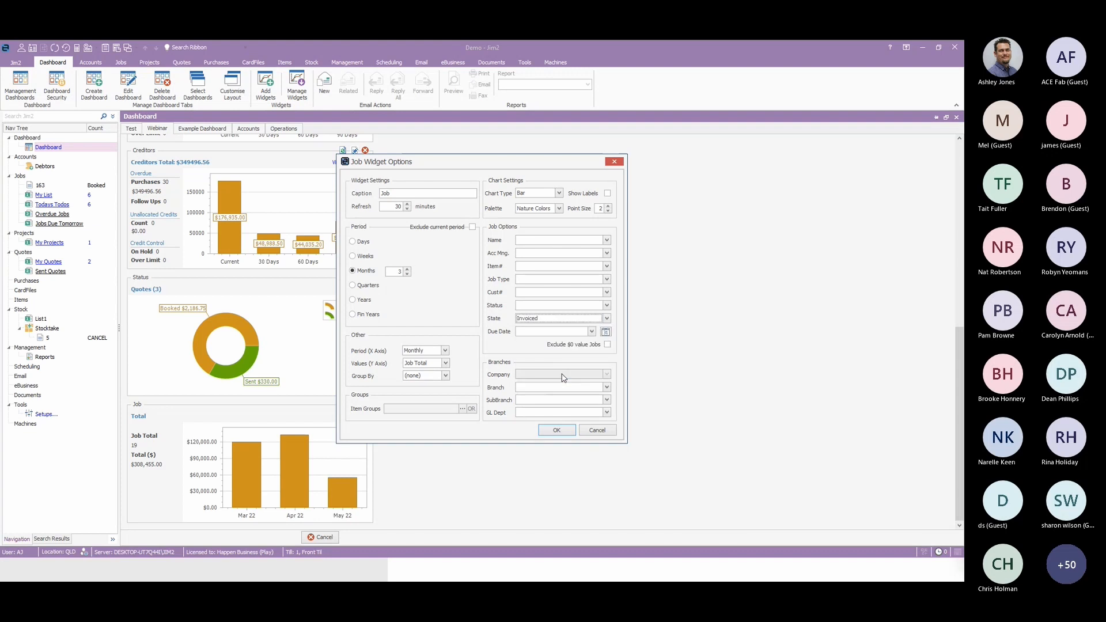
pyautogui.click(373, 317)
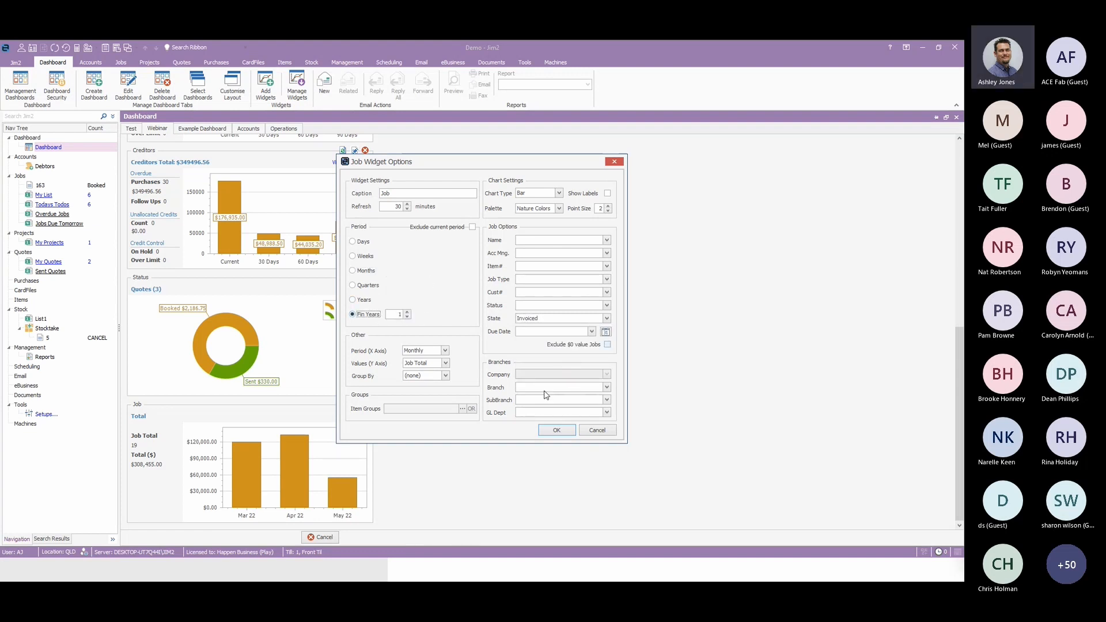
pyautogui.click(556, 432)
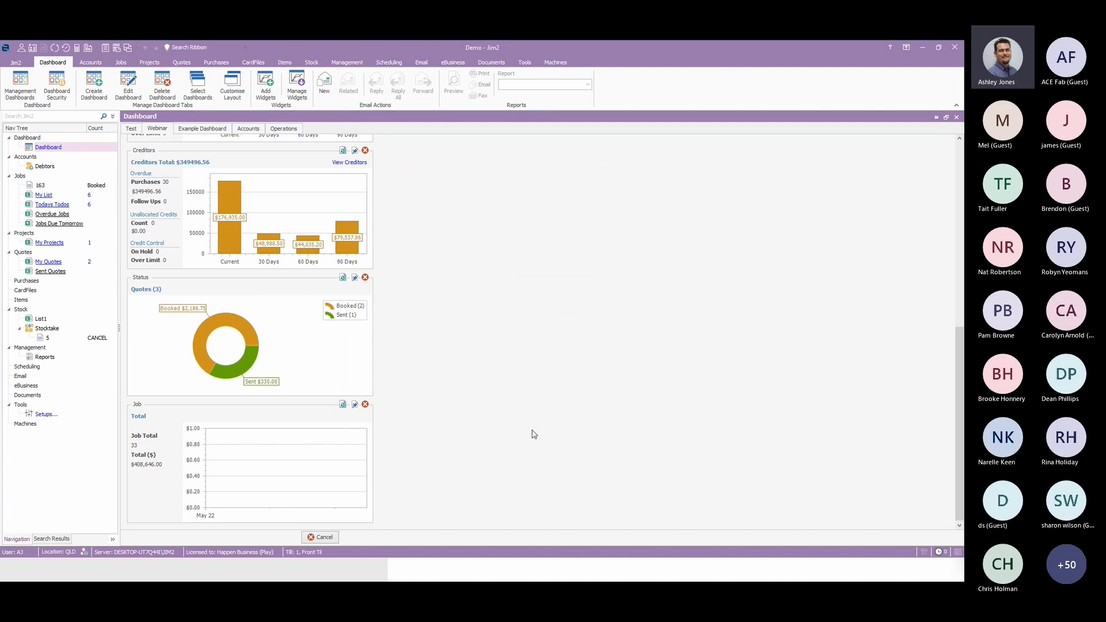
pyautogui.click(342, 404)
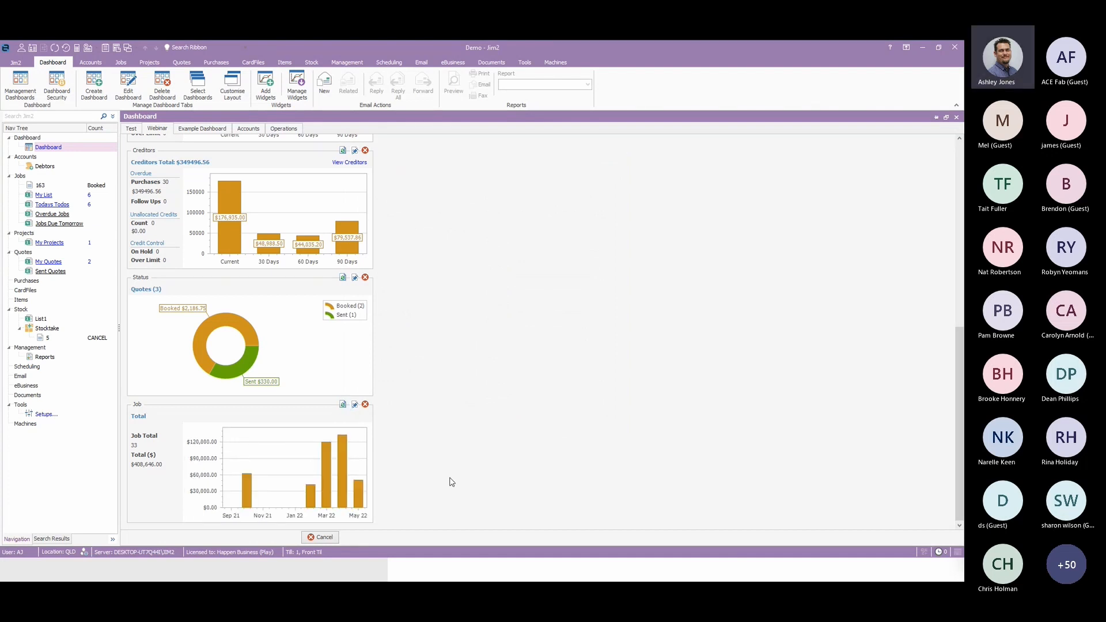
# Drill into the April 2022 jobs of the Job widget, check the options for job 159, and return to the chart view.
pyautogui.moveTo(342, 502)
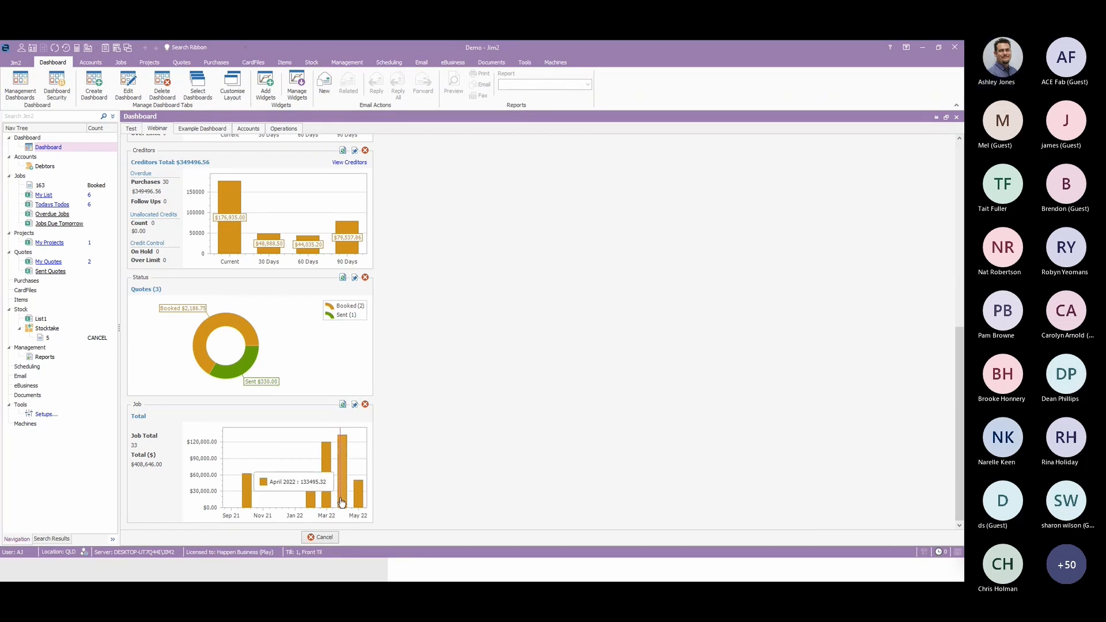
pyautogui.click(342, 502)
pyautogui.click(268, 469)
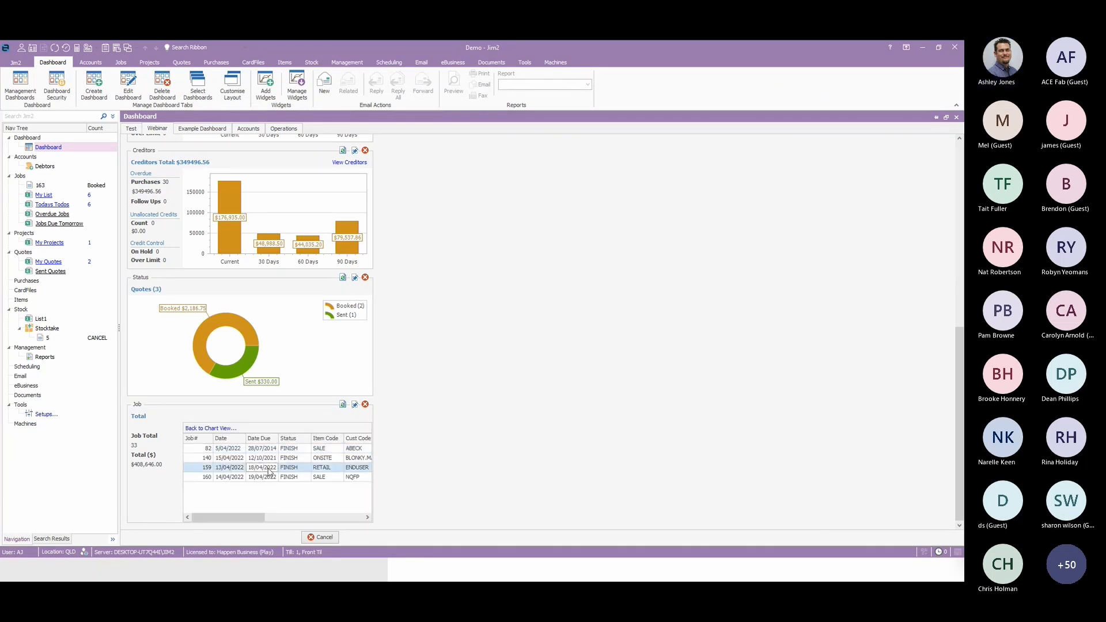
pyautogui.rightClick(268, 471)
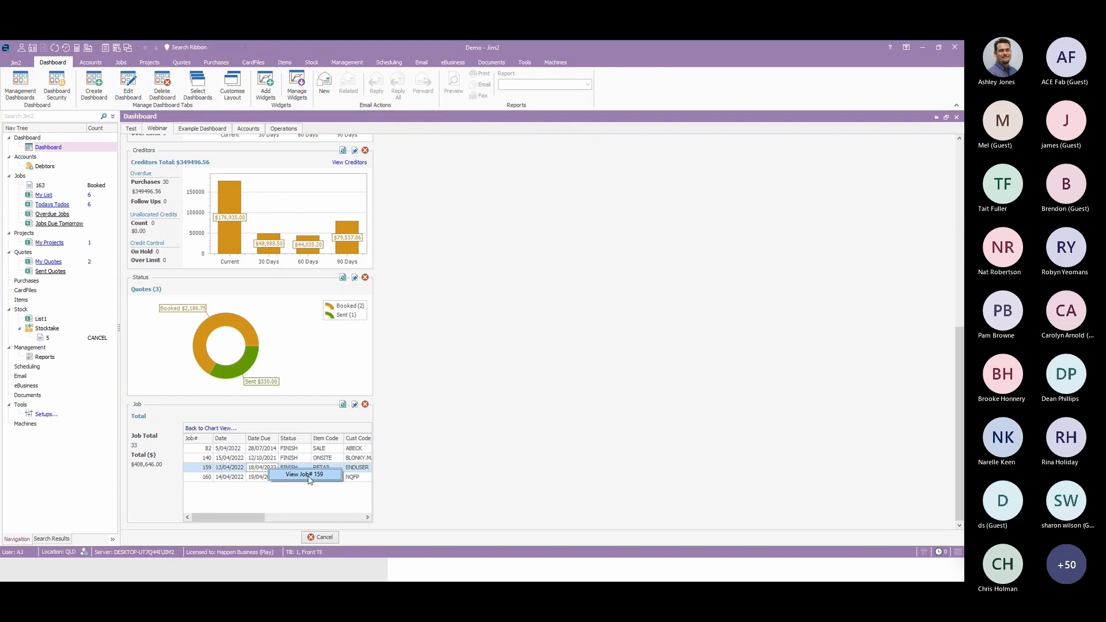
pyautogui.click(219, 428)
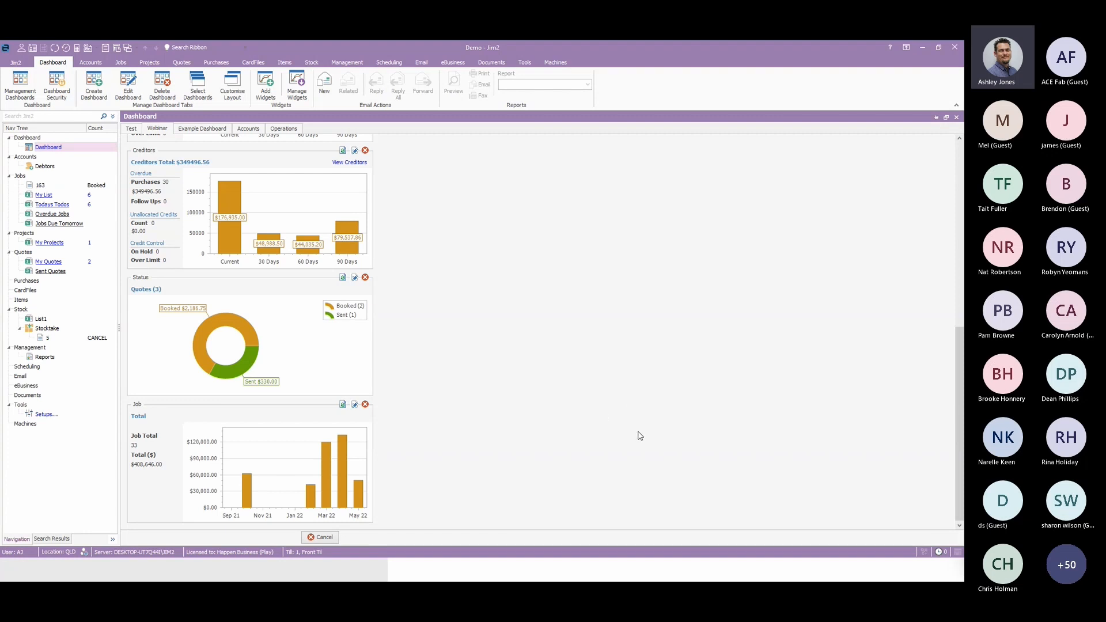
# Add the Published List and Published List Count widgets to the Webinar dashboard.
pyautogui.click(265, 86)
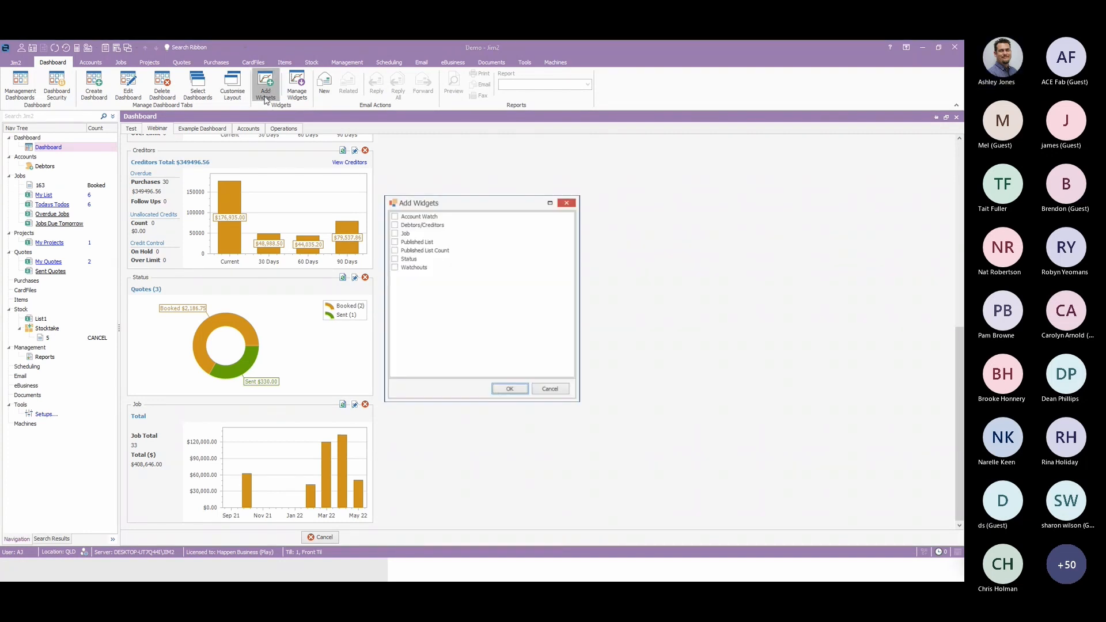
pyautogui.click(394, 242)
pyautogui.click(394, 250)
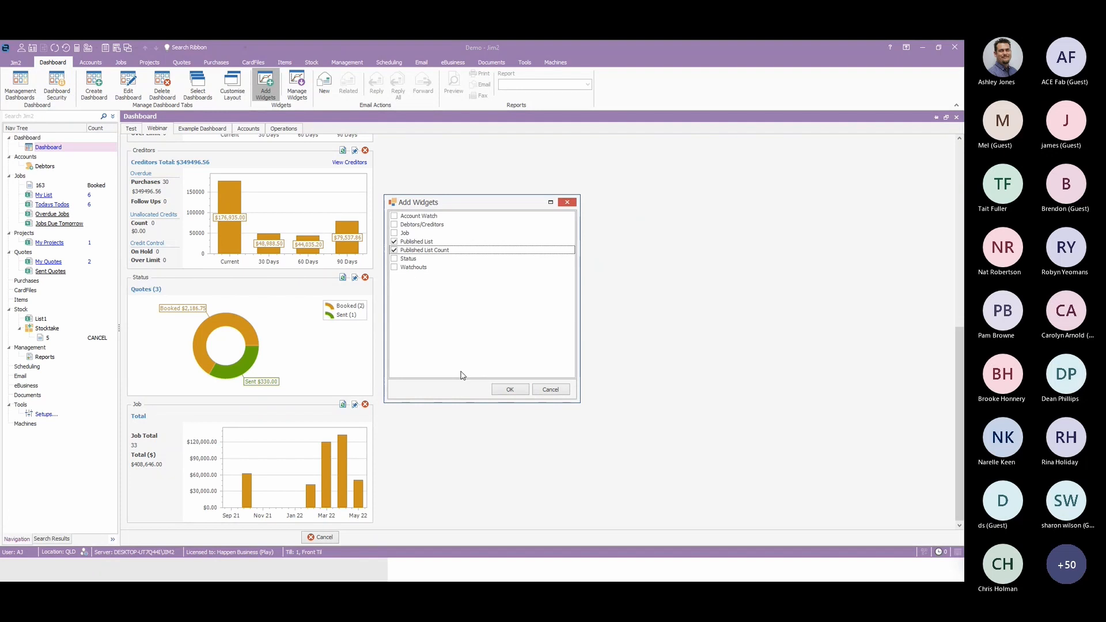
pyautogui.click(511, 390)
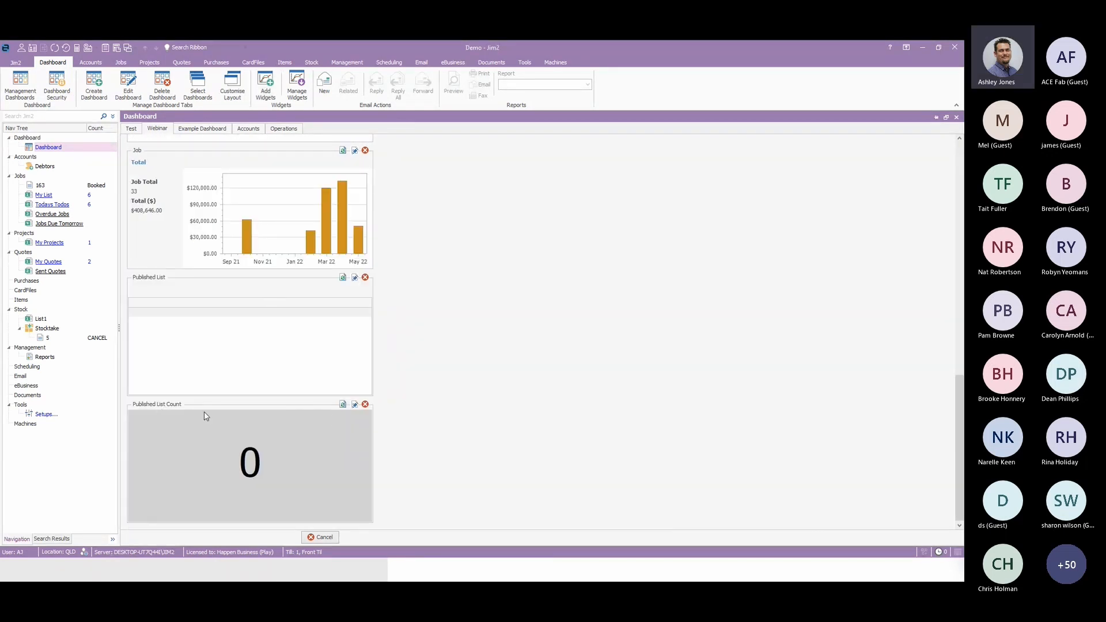
# Configure the Published List Count widget with source Job, list Overdue Jobs and red (240, 0, 0) text.
pyautogui.click(355, 405)
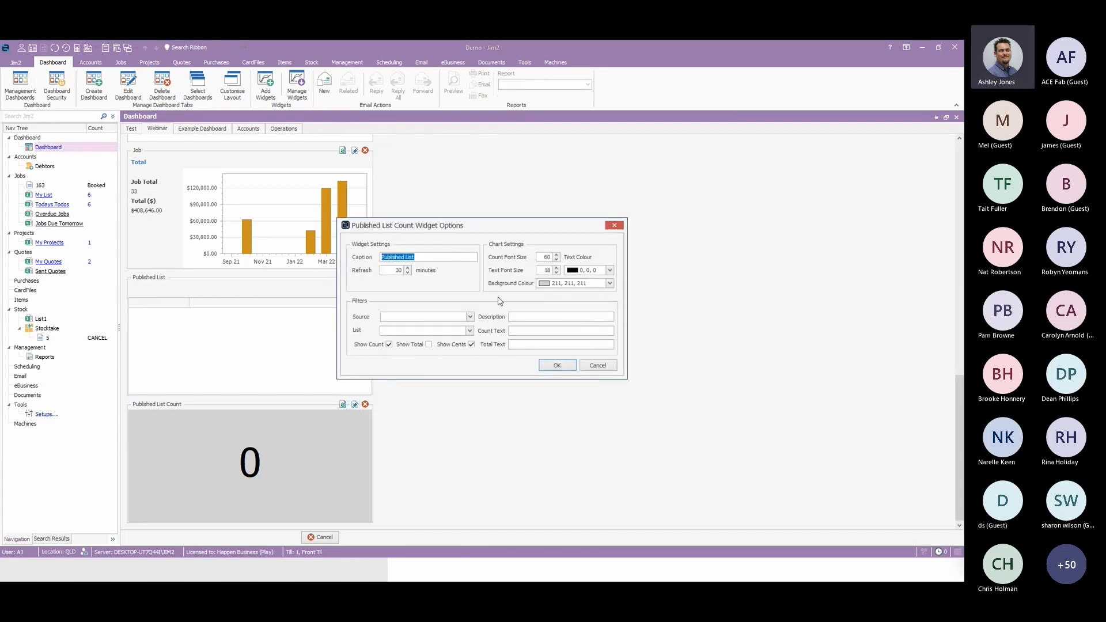
pyautogui.click(470, 317)
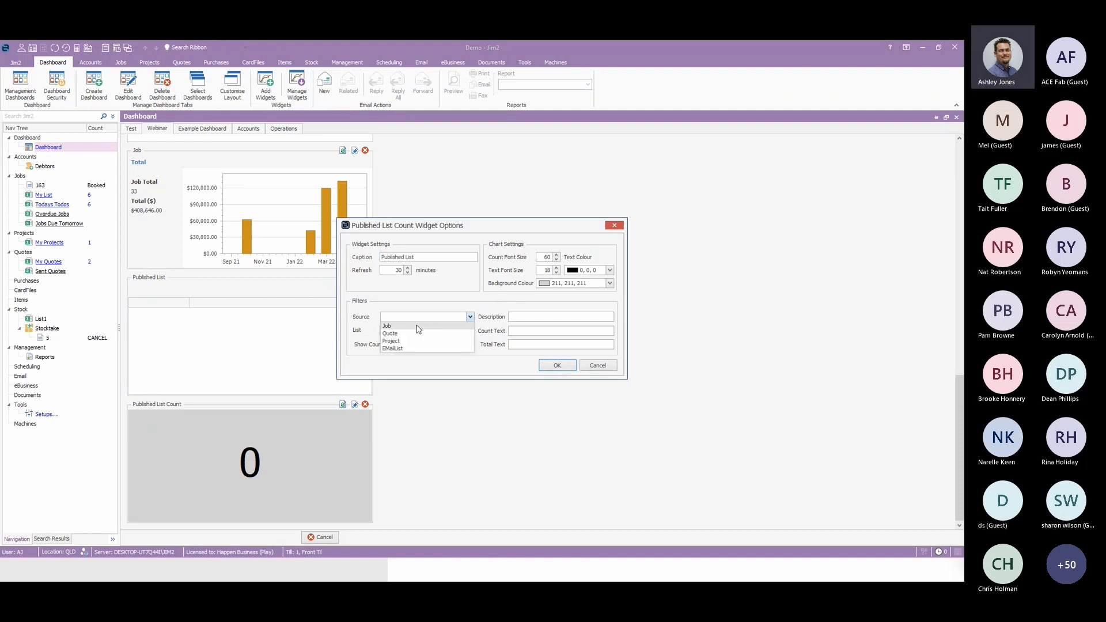
pyautogui.click(419, 326)
pyautogui.click(470, 331)
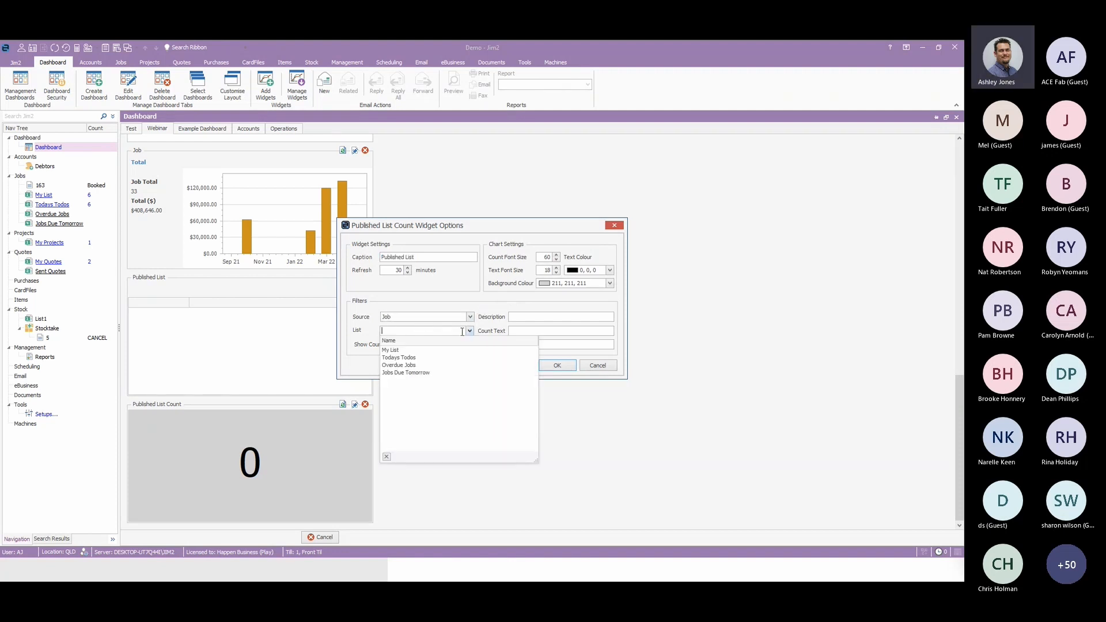
pyautogui.click(408, 365)
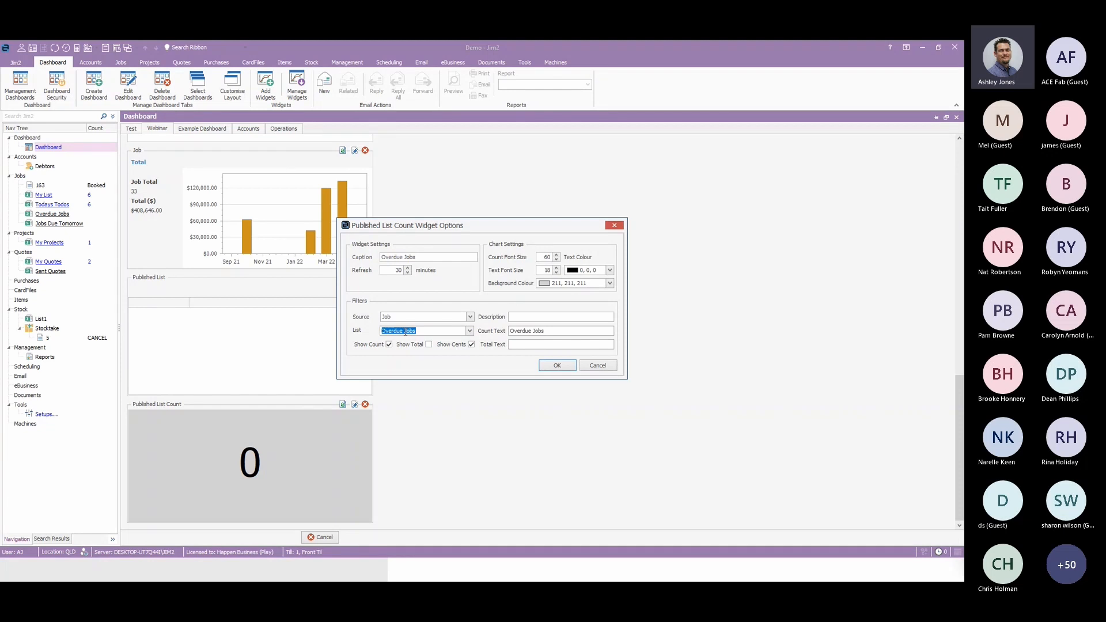
pyautogui.click(609, 270)
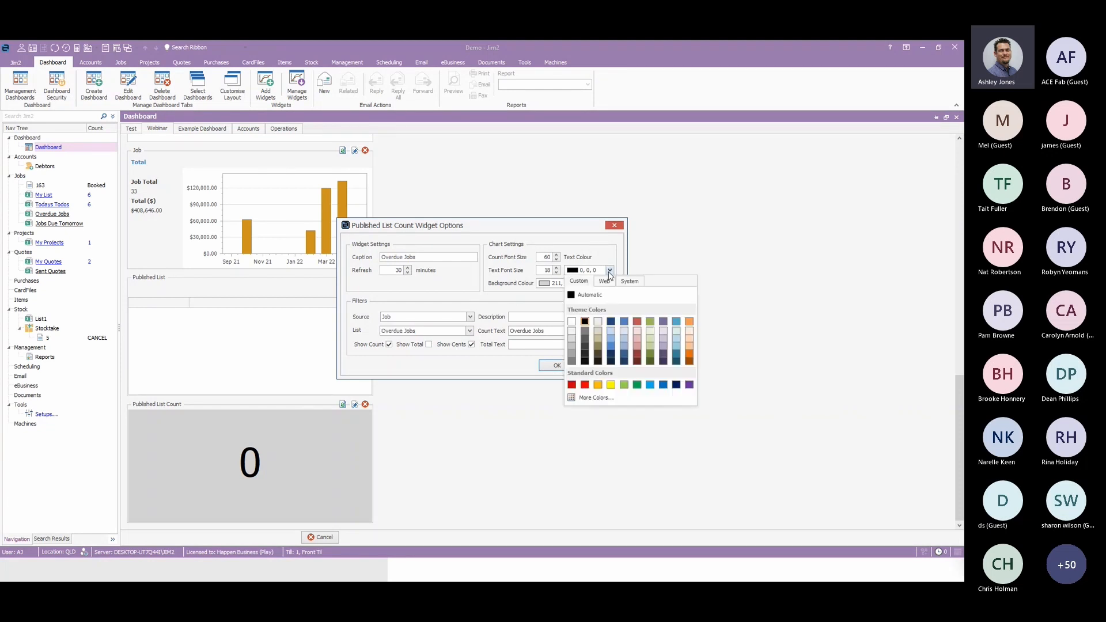
pyautogui.click(585, 384)
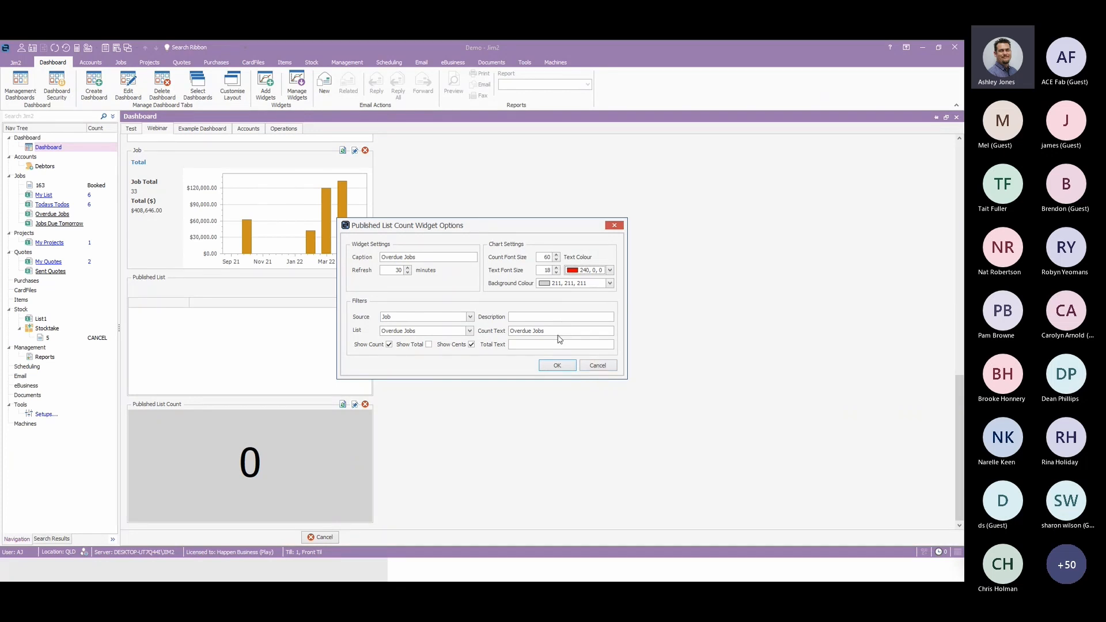
pyautogui.click(557, 366)
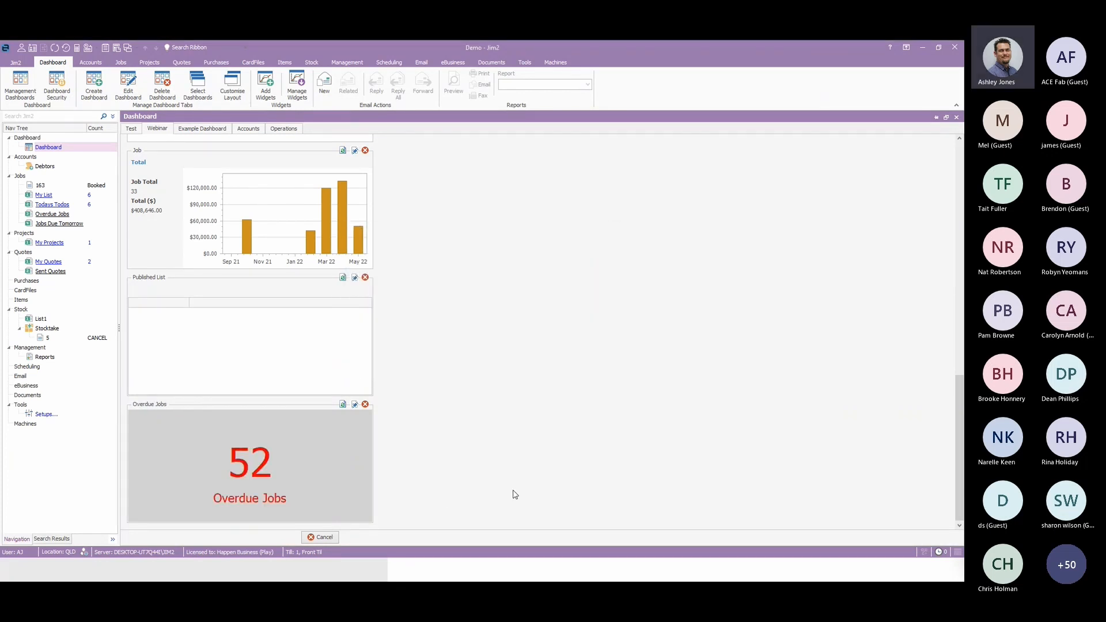
# Open the job list behind the Overdue Jobs count and return to the dashboard.
pyautogui.click(243, 469)
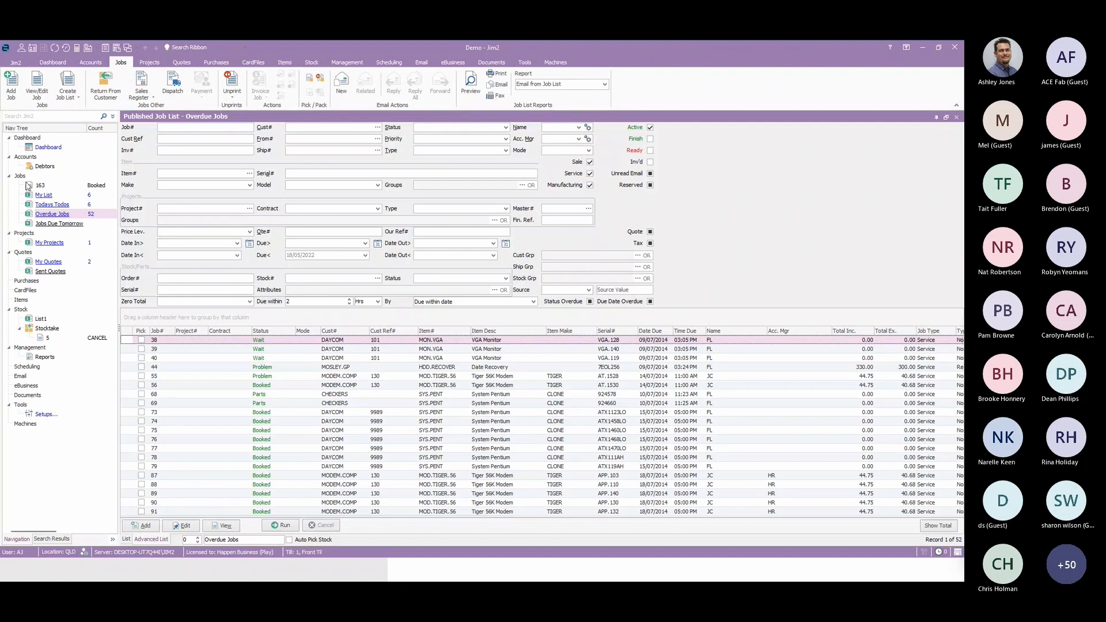
pyautogui.click(48, 146)
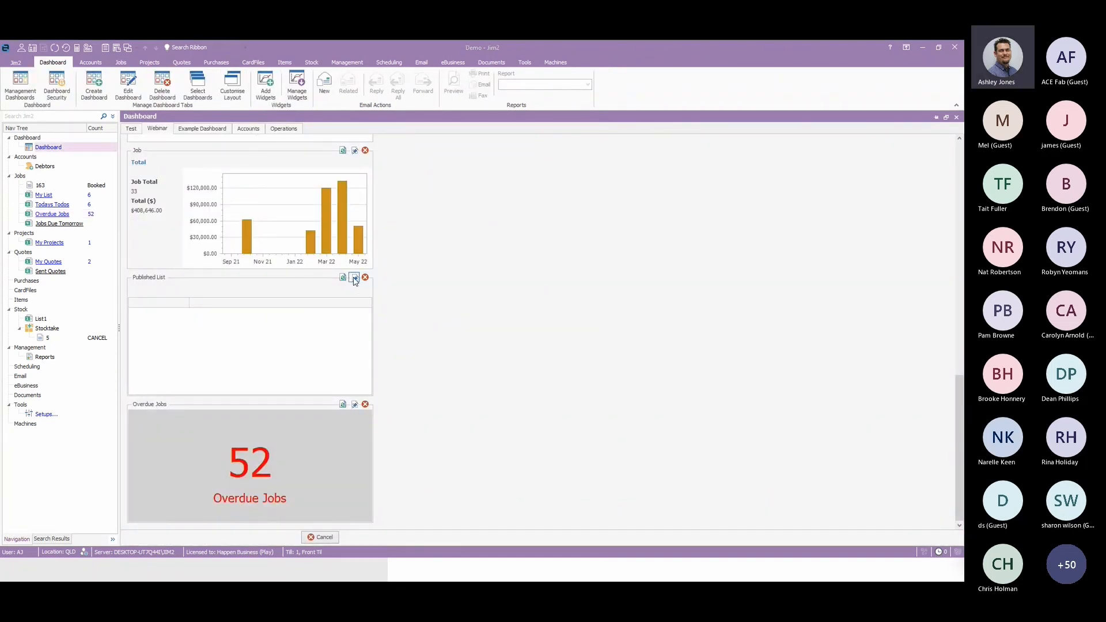
# Set the Published List widget's source to Job and its list to Todays Todos.
pyautogui.click(355, 278)
pyautogui.click(470, 323)
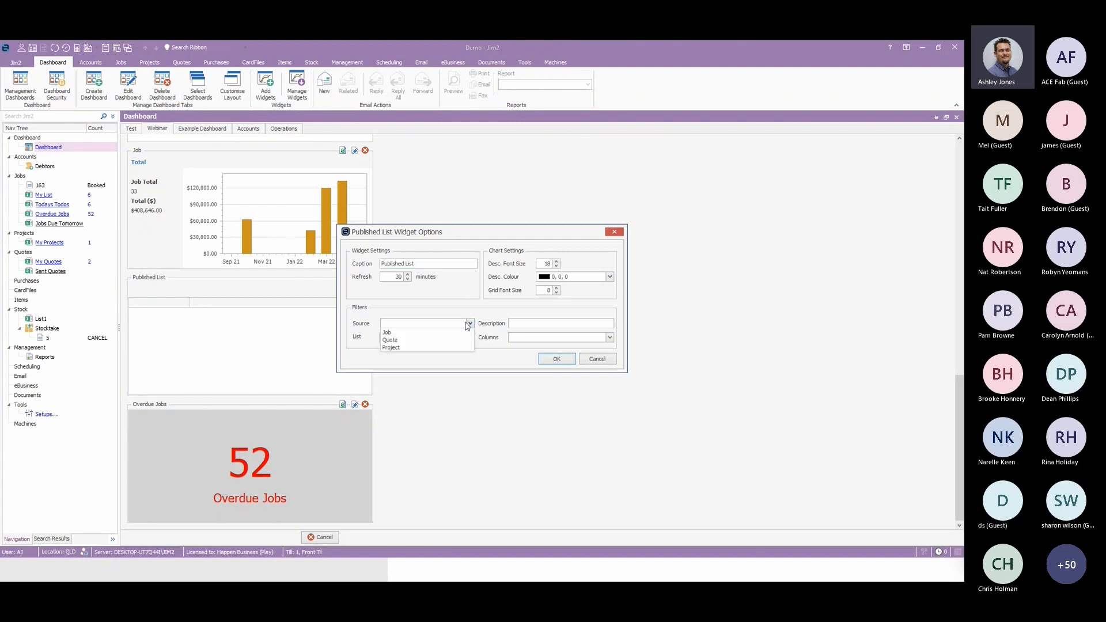
pyautogui.click(429, 334)
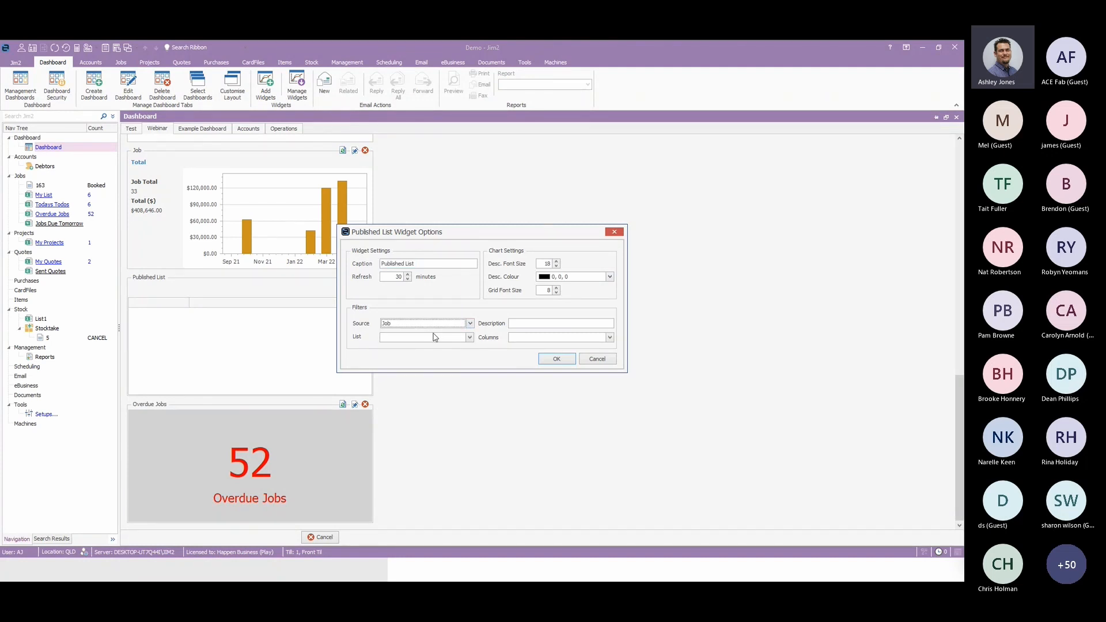
pyautogui.click(470, 337)
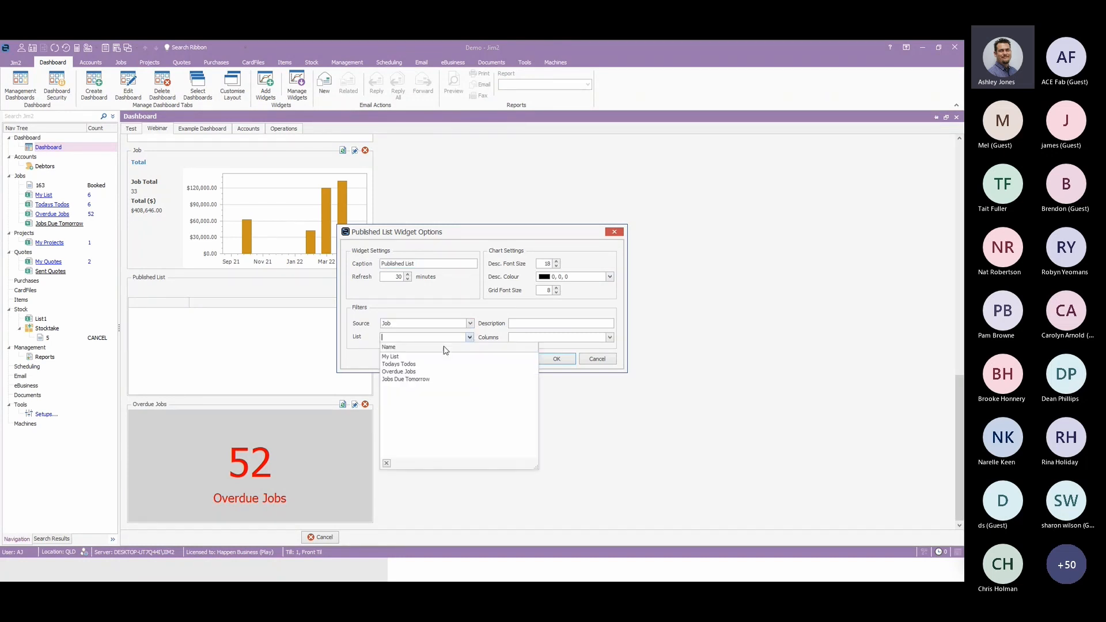
pyautogui.click(420, 364)
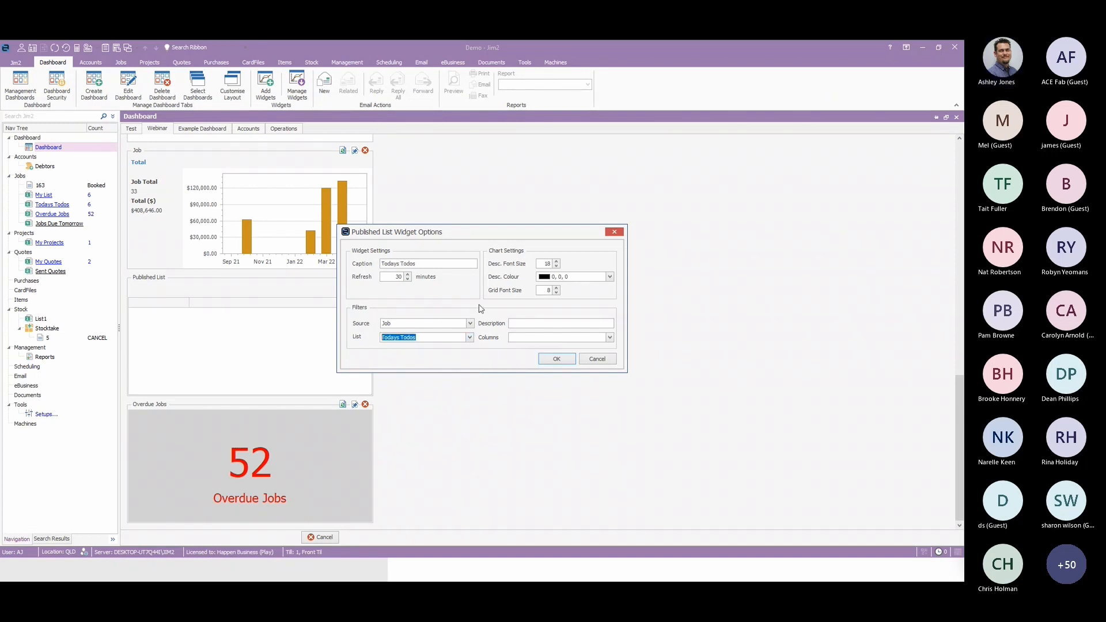
# Show the JobNo, Status, CustName and FaultDesc columns in the Todays Todos widget and apply its options.
pyautogui.click(609, 338)
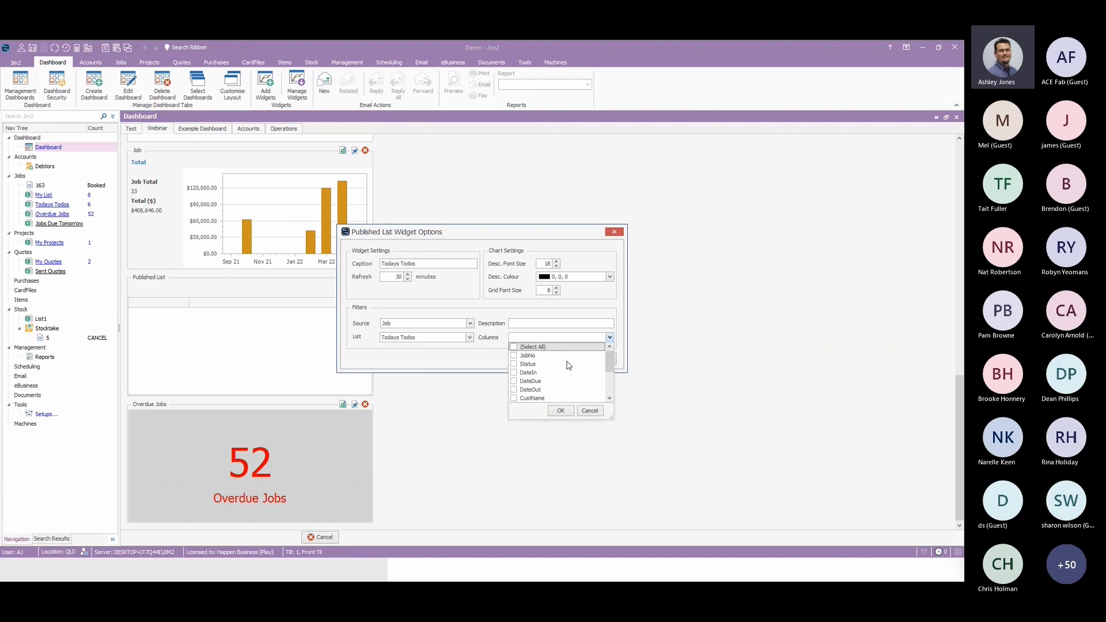
pyautogui.click(514, 355)
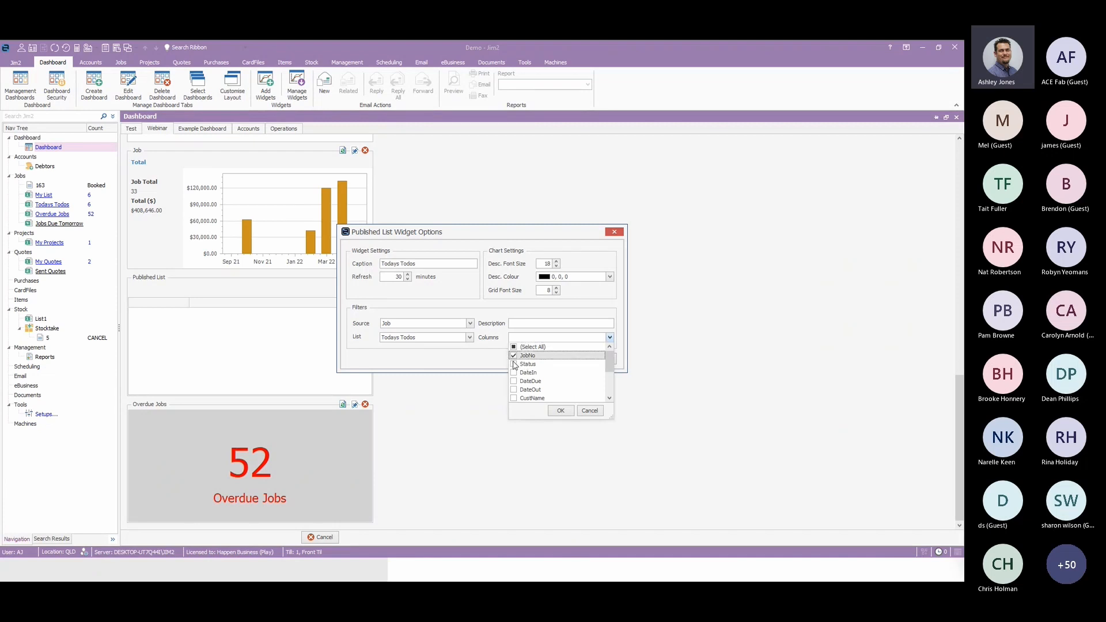
pyautogui.click(514, 364)
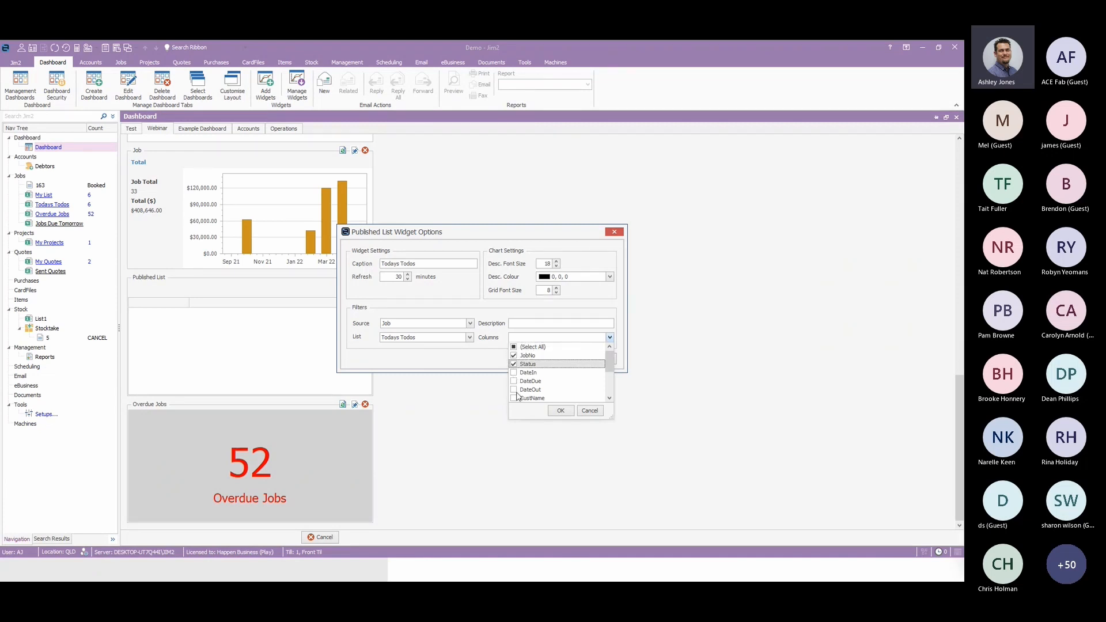
pyautogui.click(513, 398)
pyautogui.scroll(-3, 541, 375)
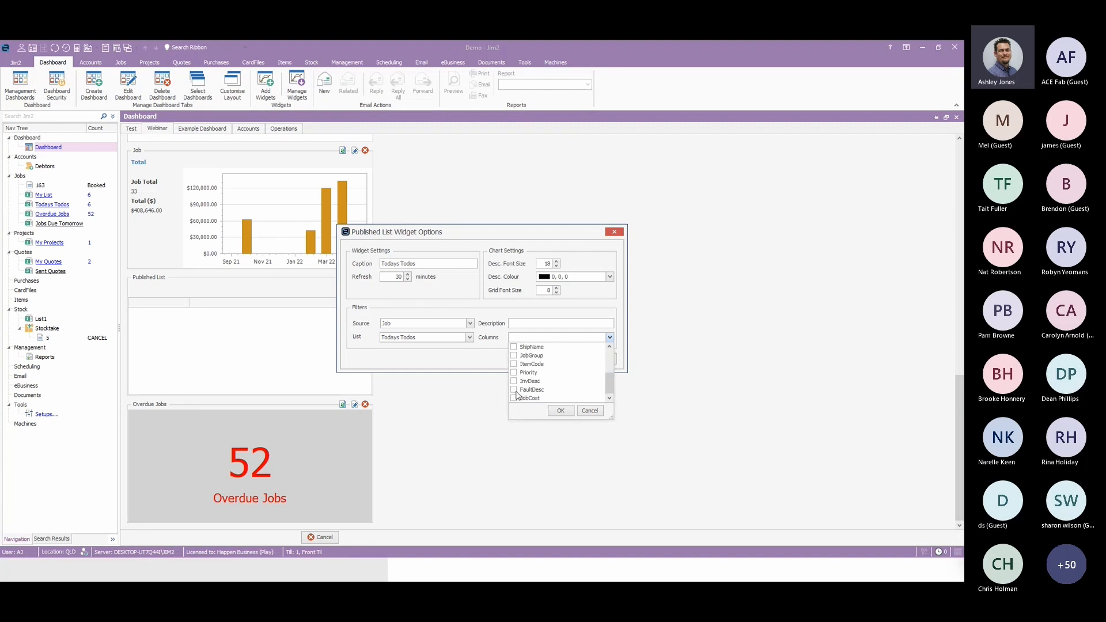
pyautogui.click(539, 398)
pyautogui.click(560, 410)
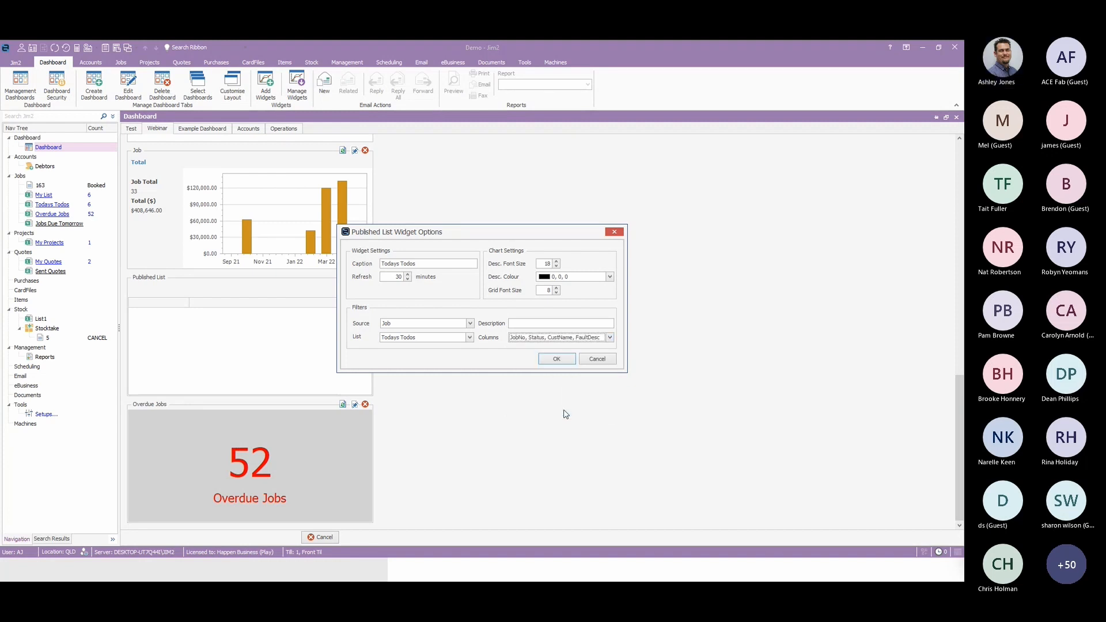
pyautogui.click(556, 359)
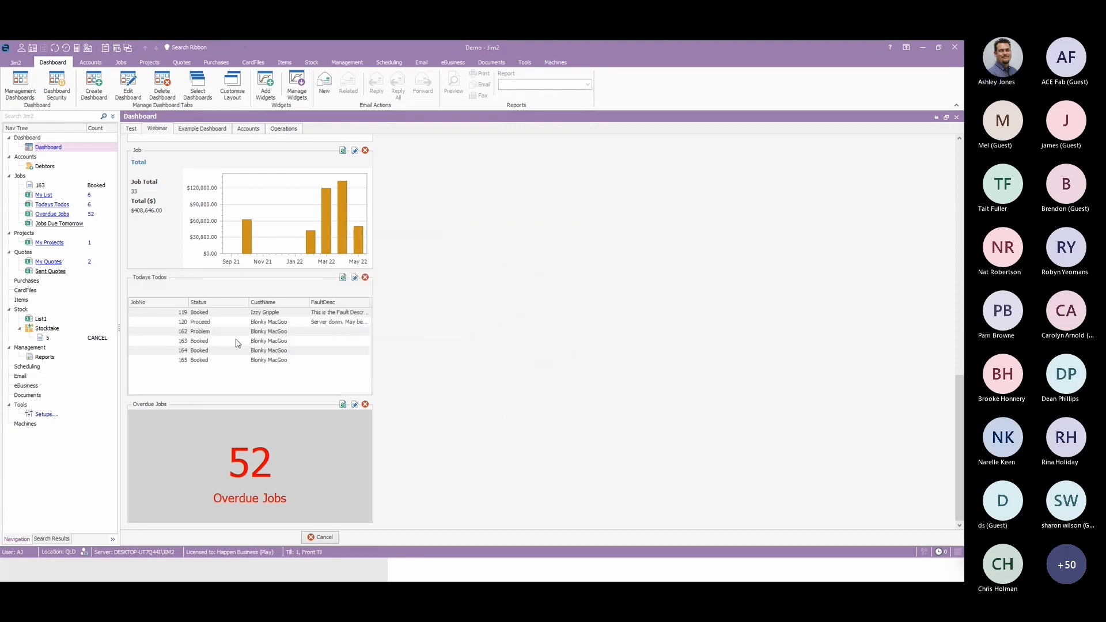
# Resize the Todays Todos columns, narrowing JobNo and CustName and widening FaultDesc to fit its descriptions.
pyautogui.moveTo(186, 306)
pyautogui.mouseDown()
pyautogui.moveTo(154, 307)
pyautogui.moveTo(187, 303)
pyautogui.mouseUp()
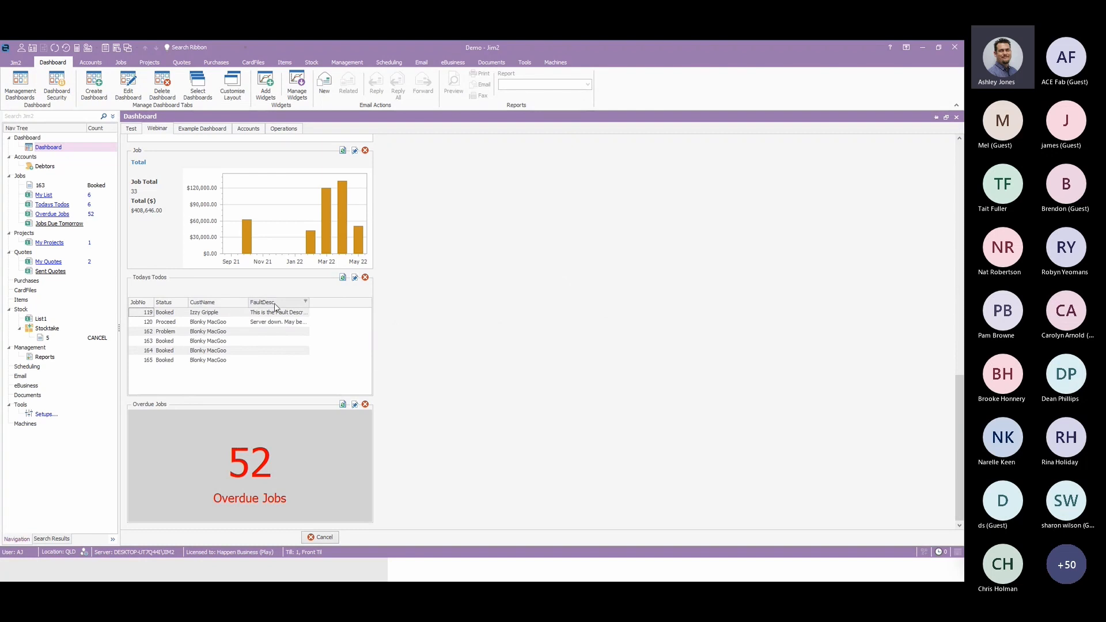
pyautogui.moveTo(309, 306); pyautogui.dragTo(375, 311)
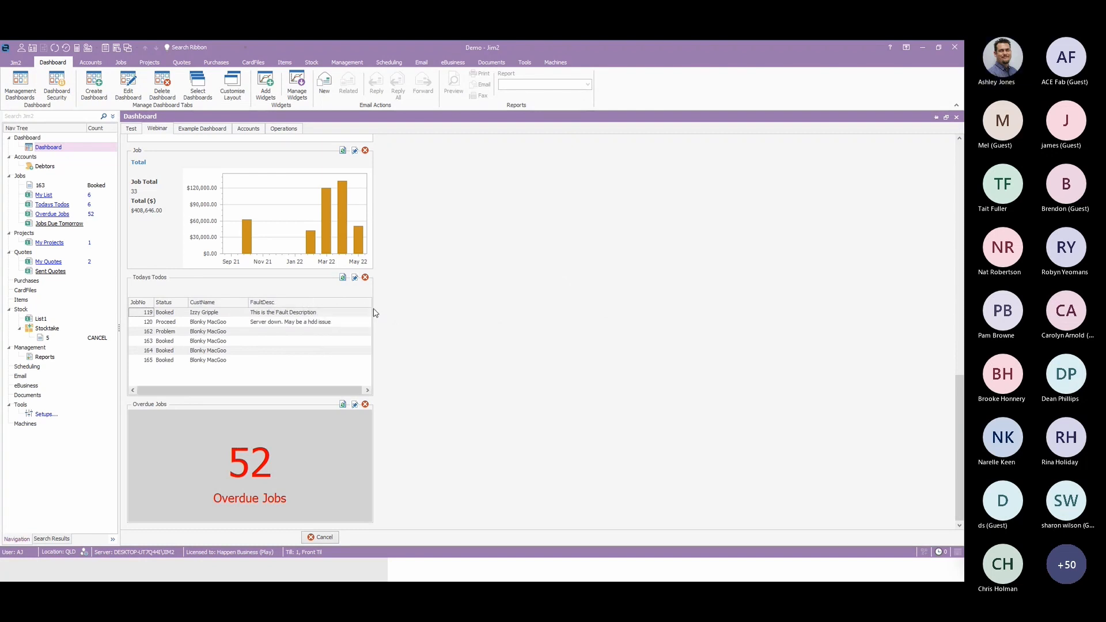
pyautogui.moveTo(244, 304); pyautogui.dragTo(228, 304)
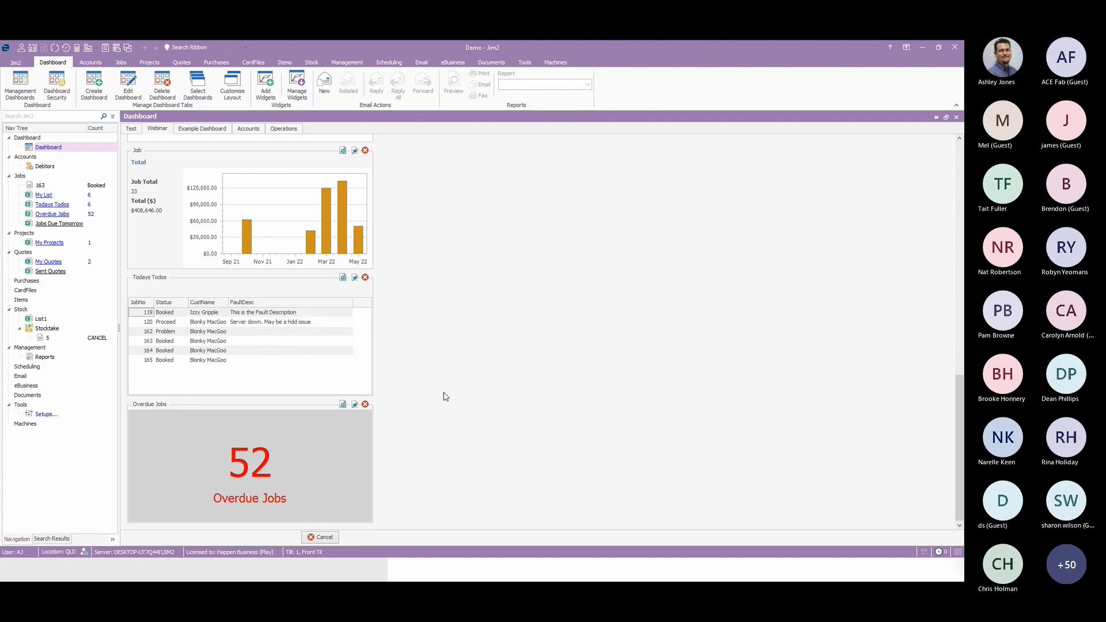
pyautogui.moveTo(353, 301); pyautogui.dragTo(367, 302)
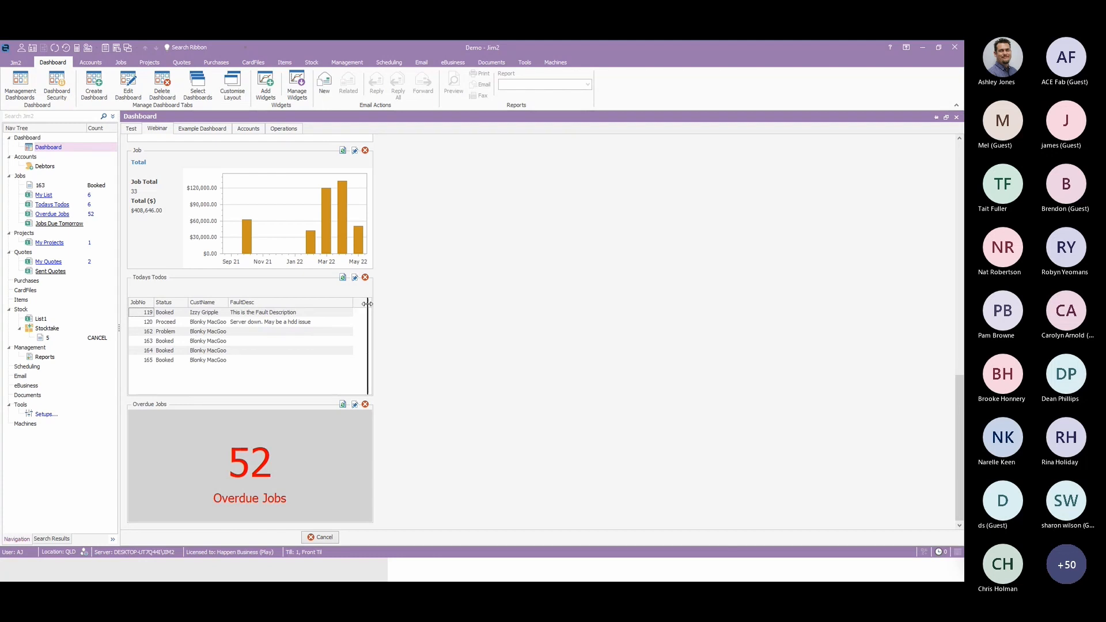
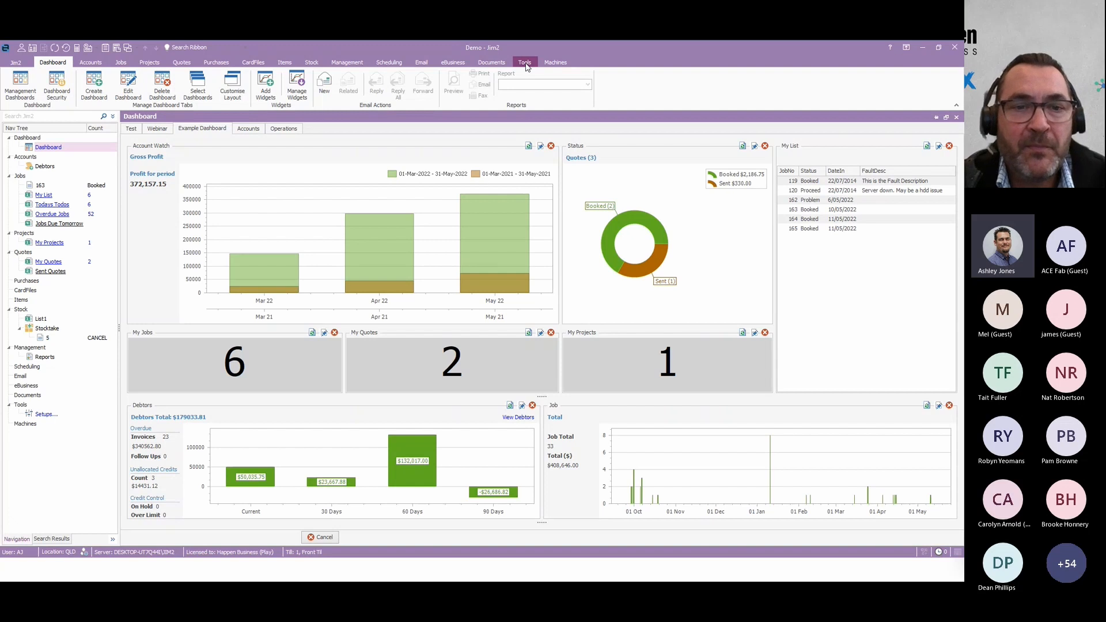
# Open the security settings and show the Dashboard permissions of the Administrator group.
pyautogui.click(524, 63)
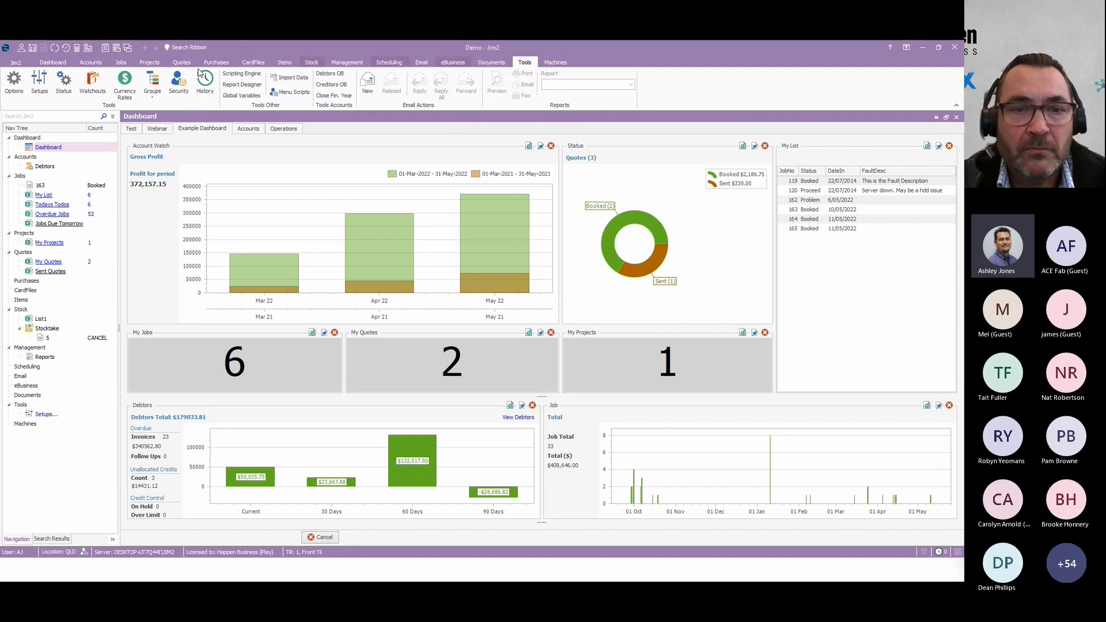
pyautogui.click(180, 88)
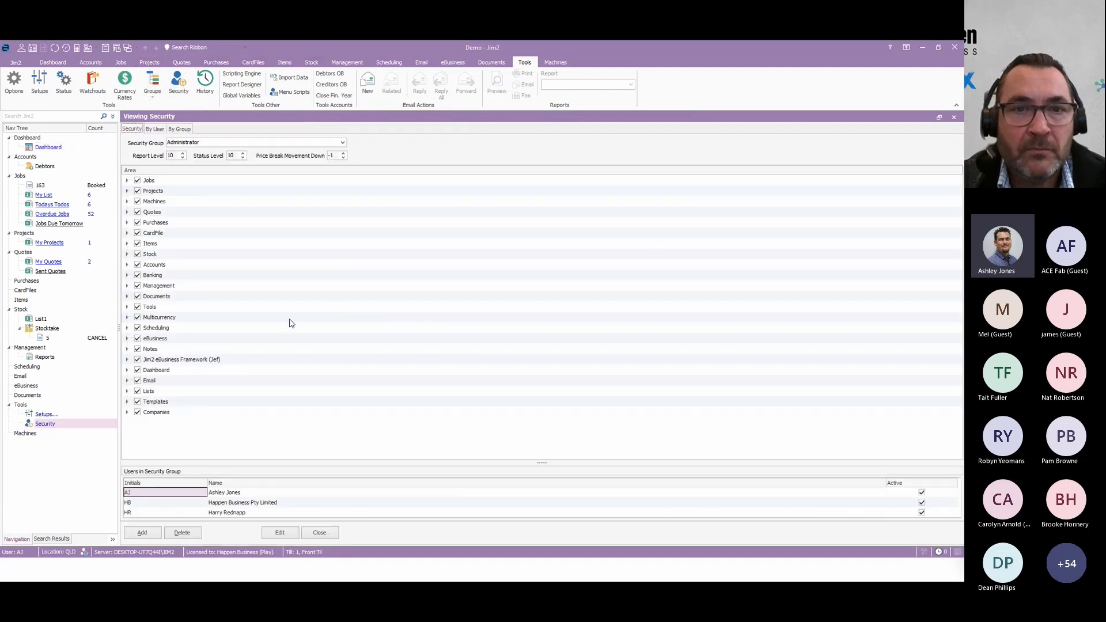
pyautogui.click(127, 371)
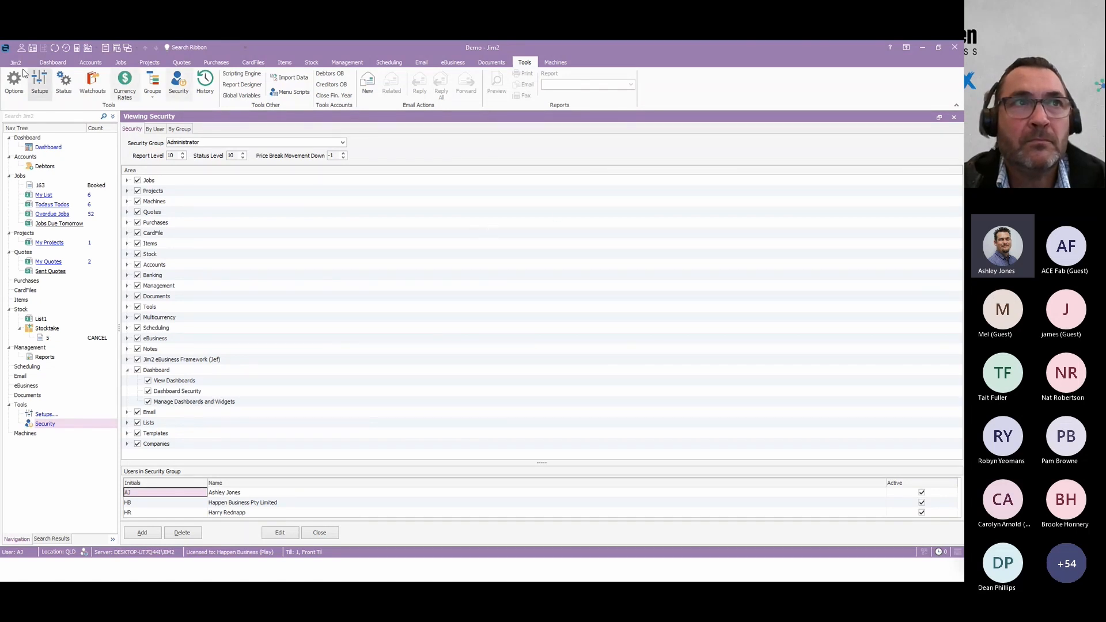
# Review the dashboards selectable in Dashboard Security, and close it without choosing one.
pyautogui.click(53, 62)
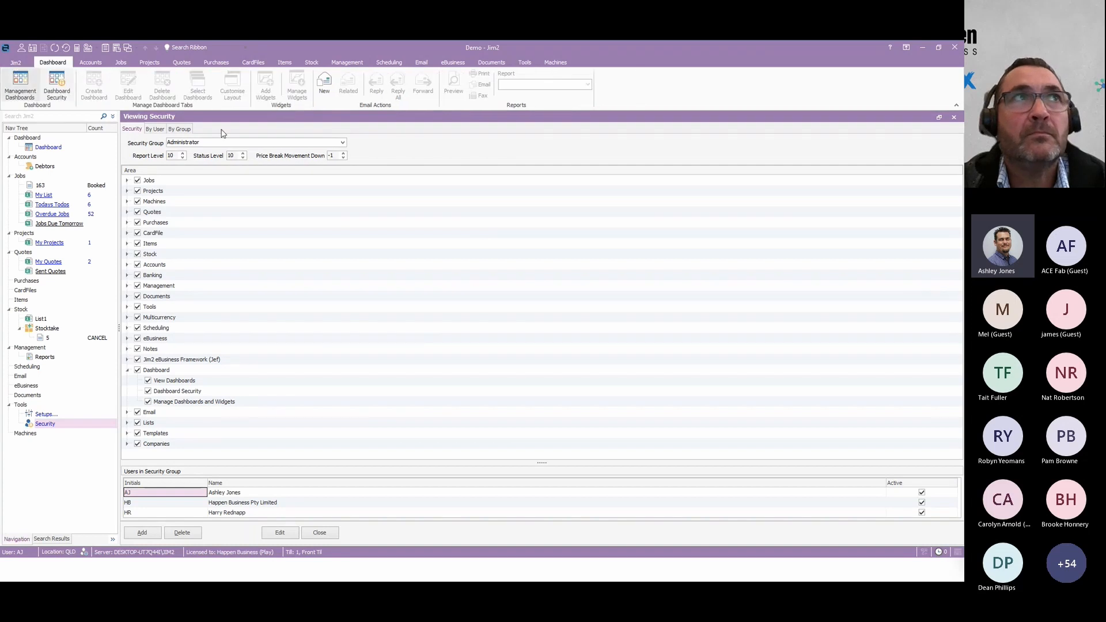
pyautogui.click(57, 85)
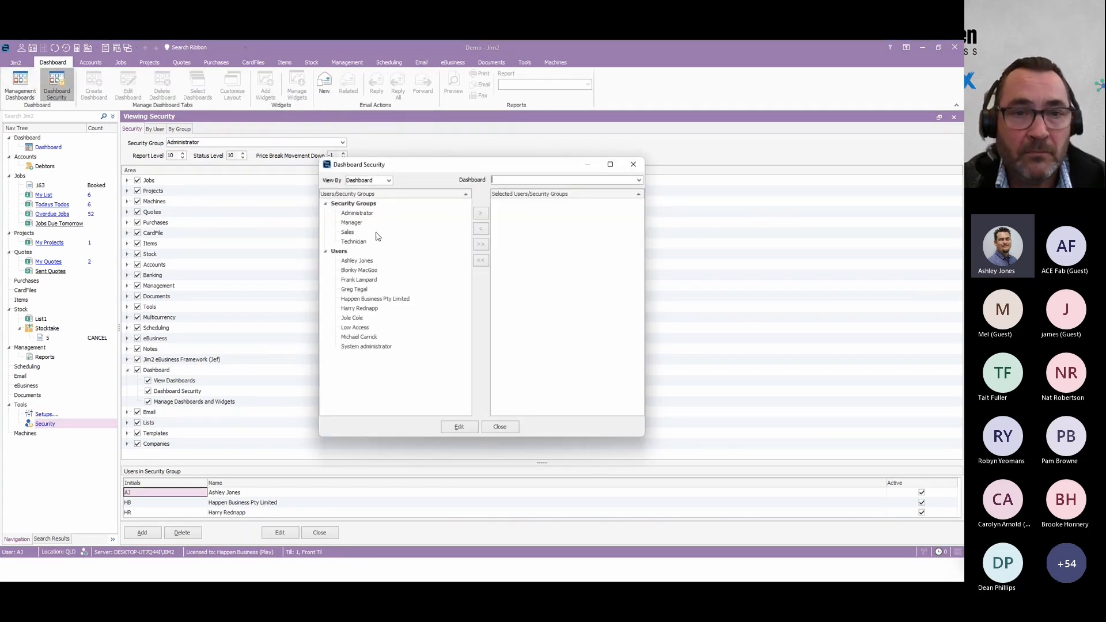
pyautogui.click(639, 180)
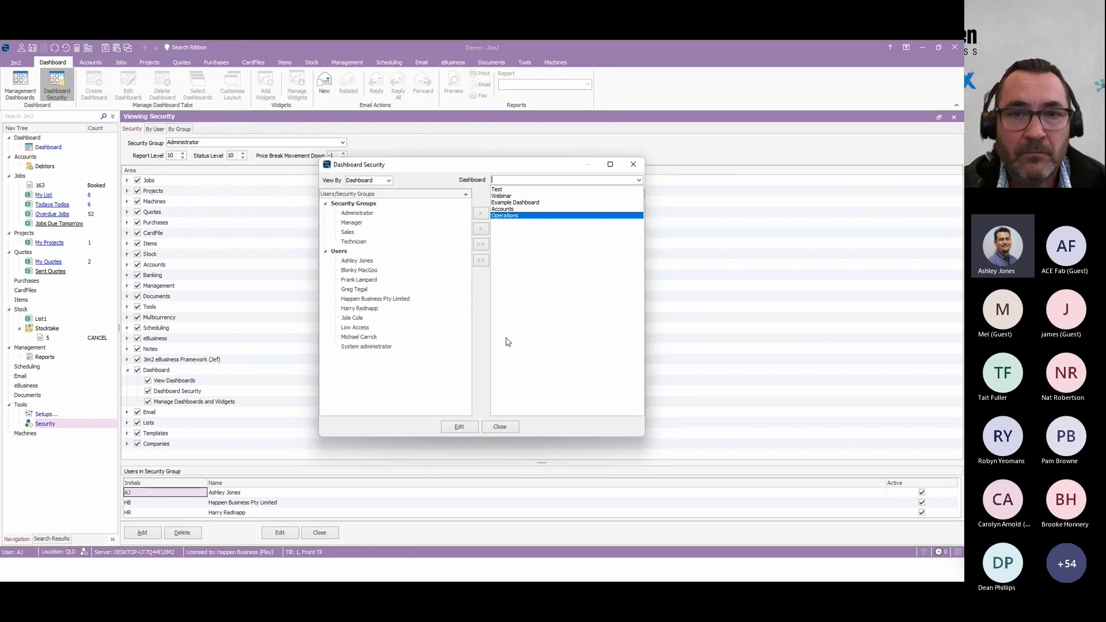
pyautogui.click(530, 338)
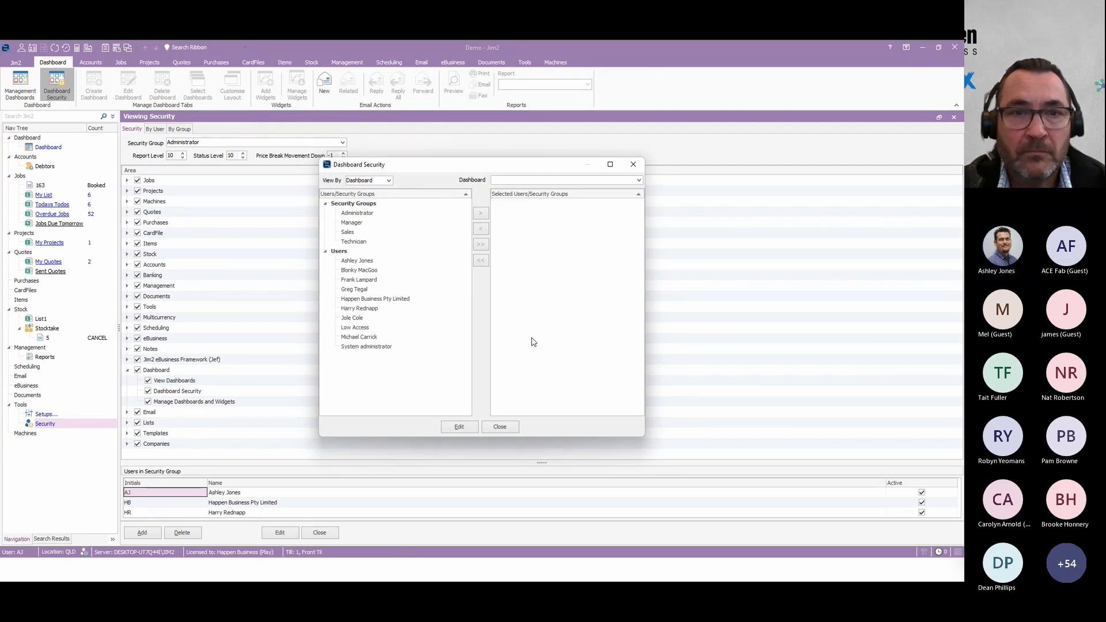
pyautogui.click(499, 427)
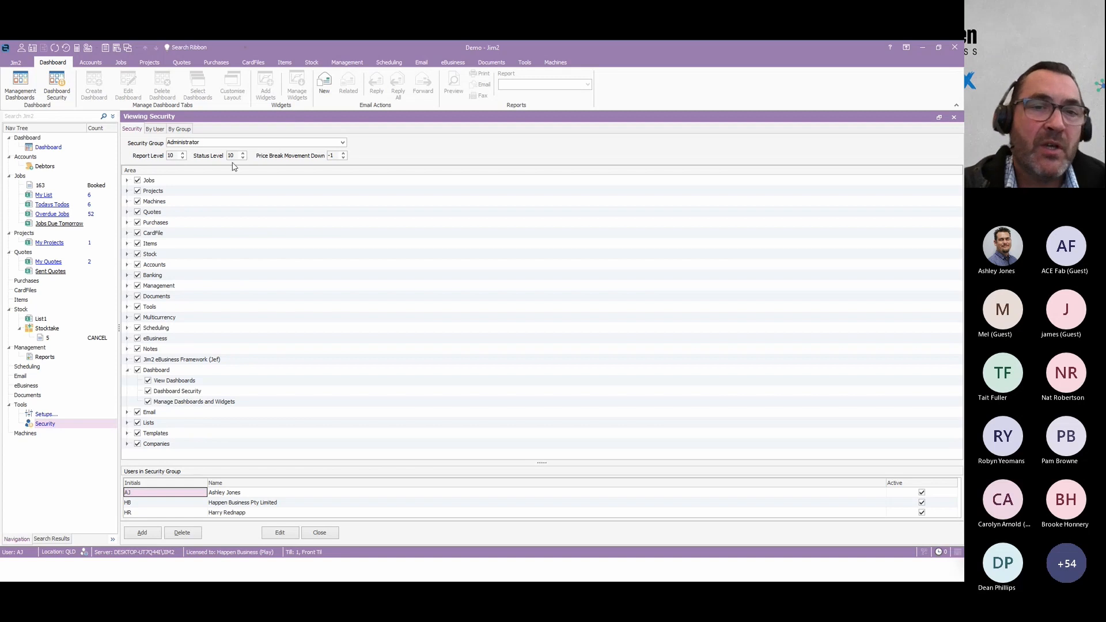
# Return to the management dashboards and show the Test dashboard.
pyautogui.click(23, 87)
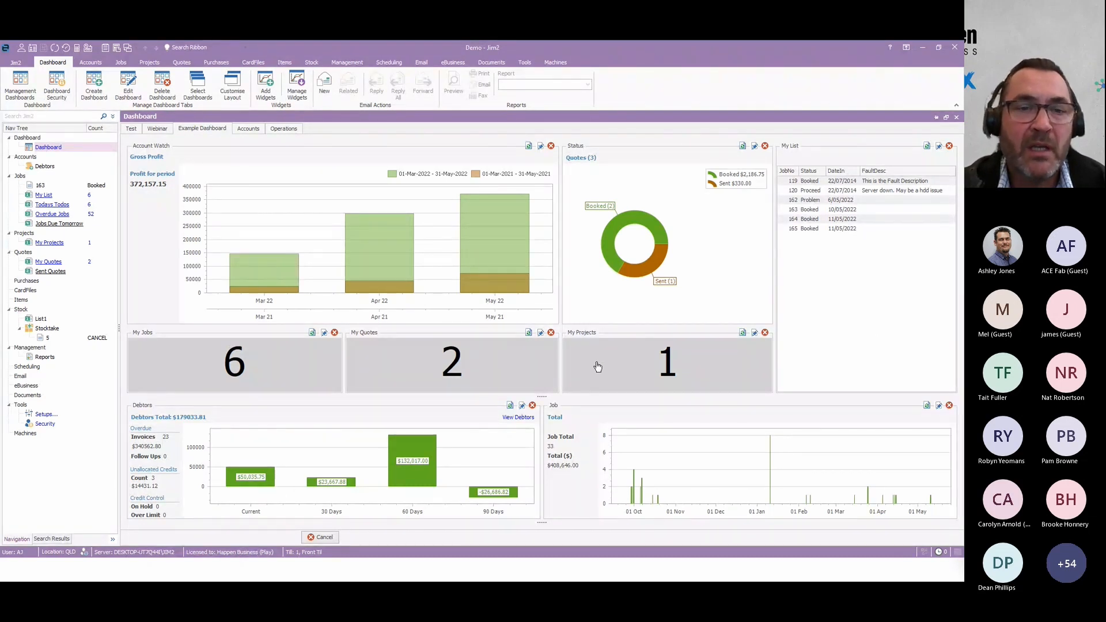
pyautogui.click(134, 129)
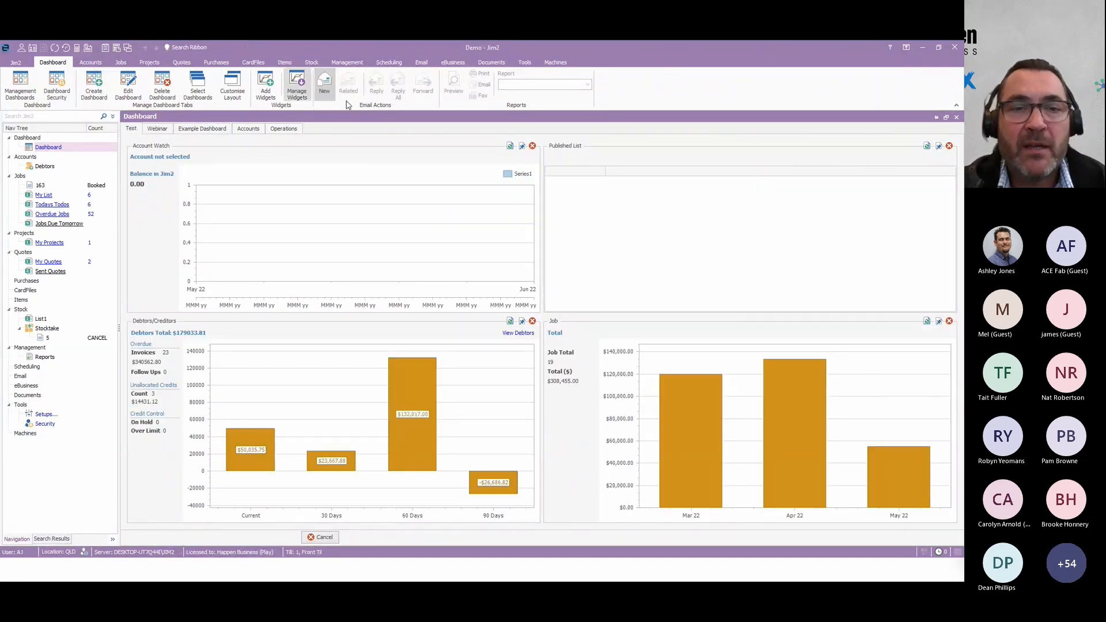
# Add a Published List widget to the Test dashboard.
pyautogui.click(265, 85)
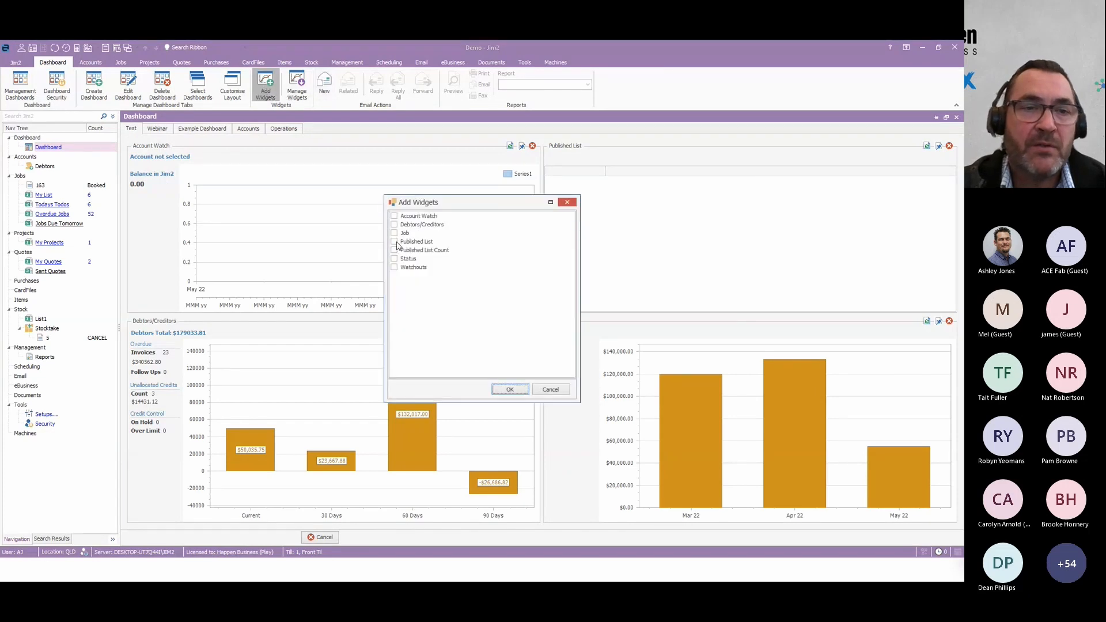
pyautogui.click(393, 241)
pyautogui.click(509, 390)
# Set the new Published List widget's source to Quote and its list to Sent Quotes, and apply the options.
pyautogui.click(354, 406)
pyautogui.click(469, 323)
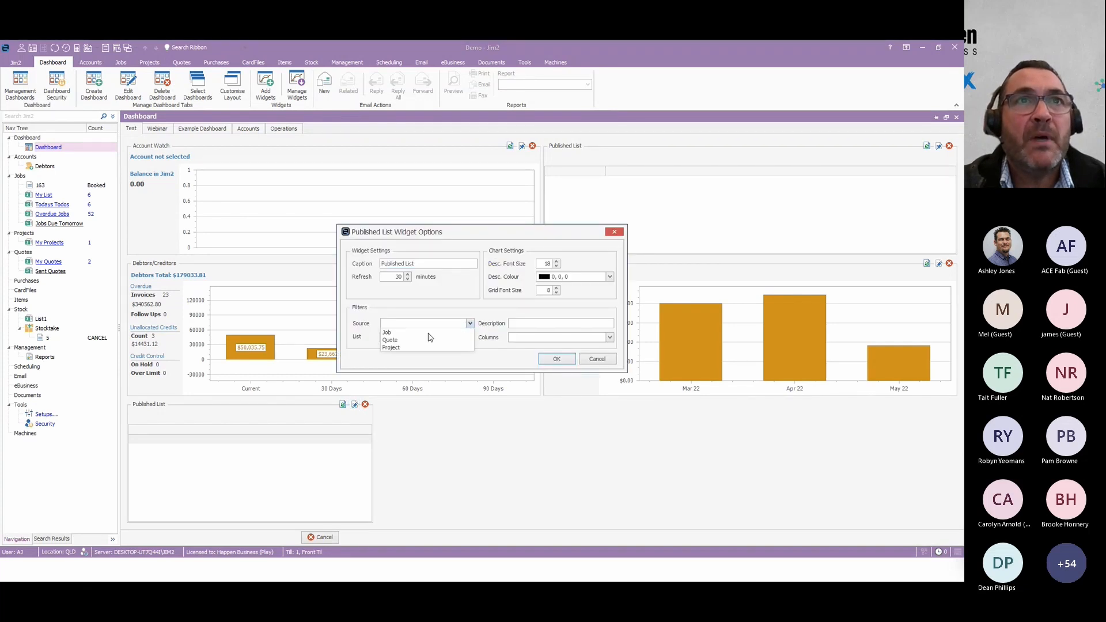
pyautogui.click(392, 339)
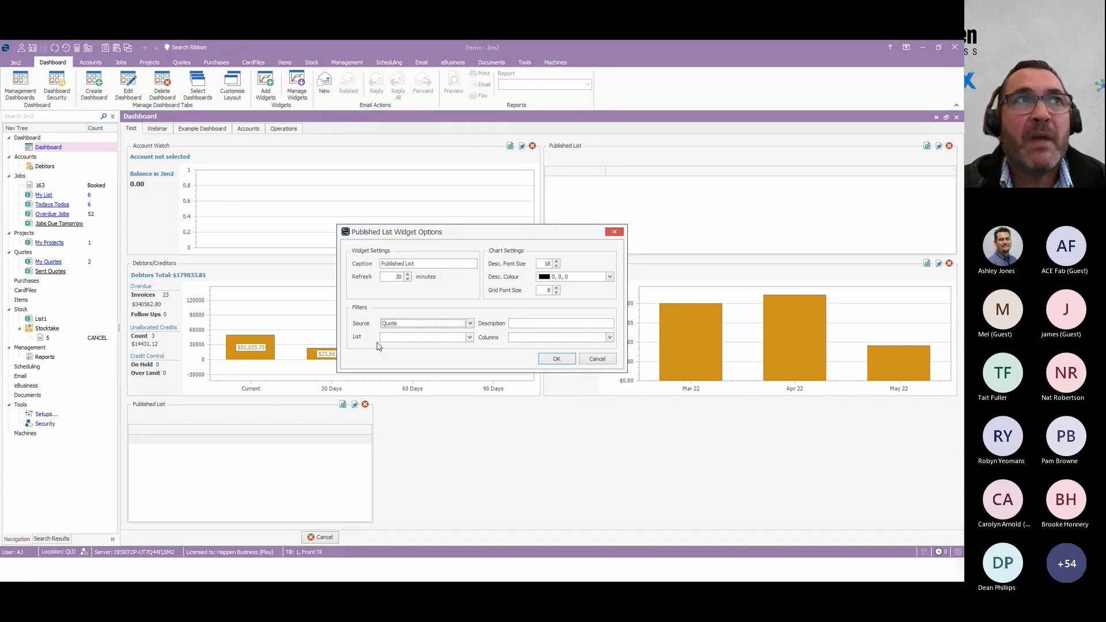
pyautogui.click(469, 338)
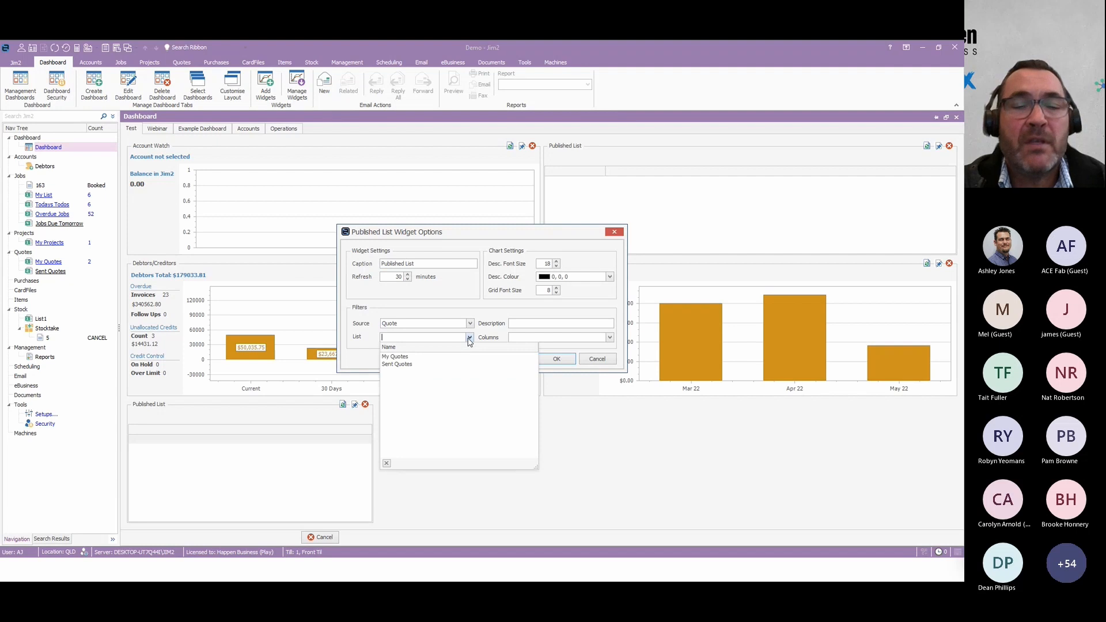
pyautogui.click(427, 362)
pyautogui.click(470, 337)
pyautogui.click(403, 364)
pyautogui.click(556, 359)
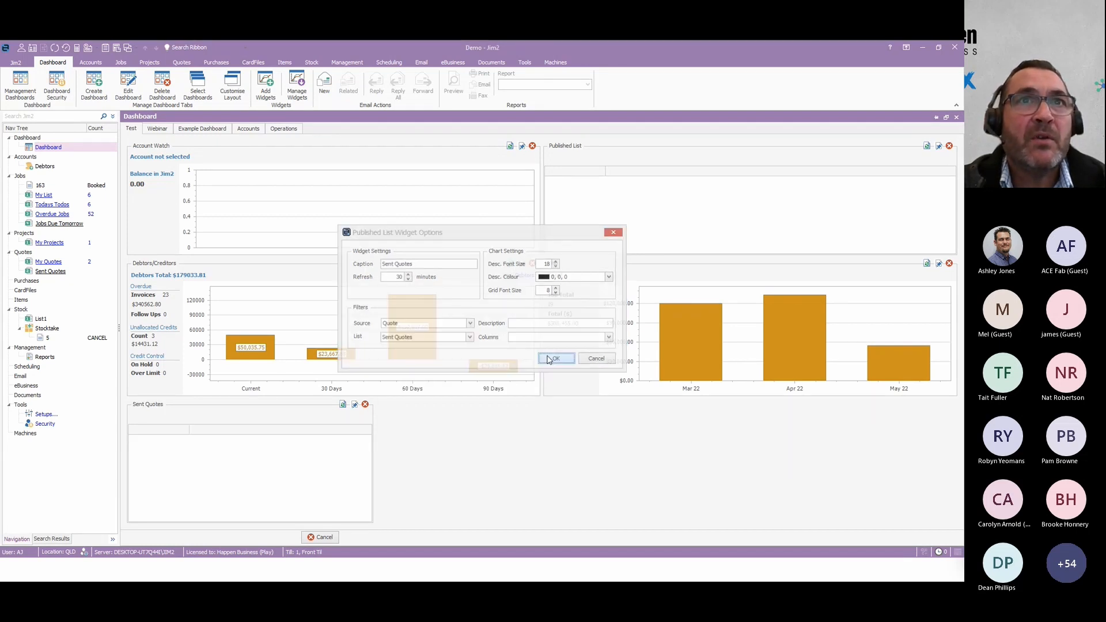
# Show the QuoteNo, Status and DateIn columns in the Sent Quotes widget.
pyautogui.click(355, 406)
pyautogui.click(610, 337)
pyautogui.click(514, 355)
pyautogui.click(514, 364)
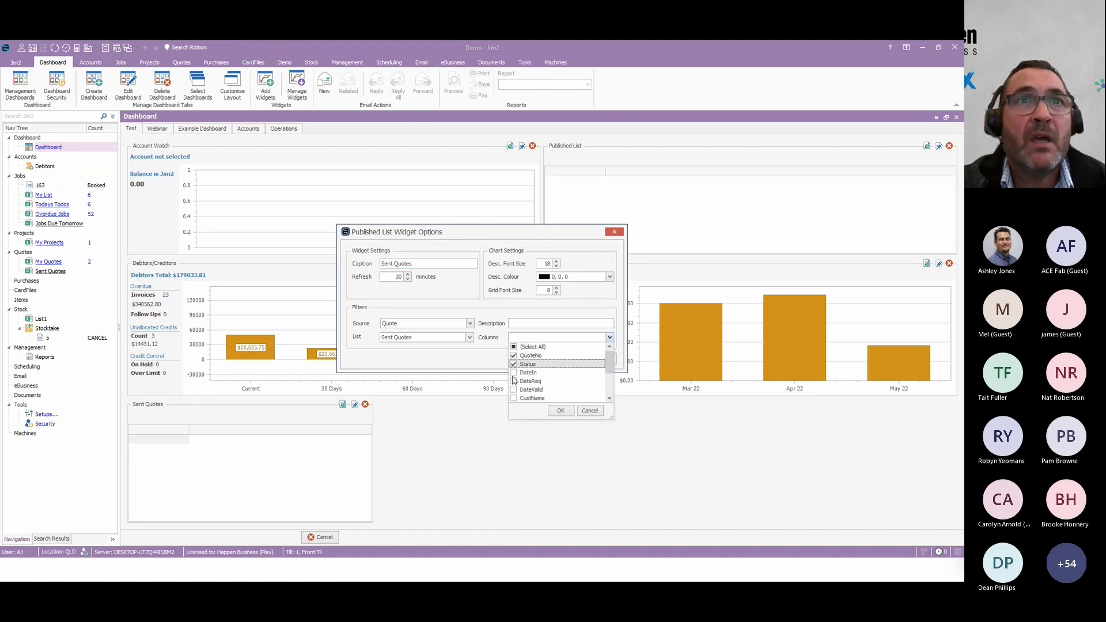
pyautogui.click(514, 372)
pyautogui.click(561, 410)
pyautogui.click(556, 359)
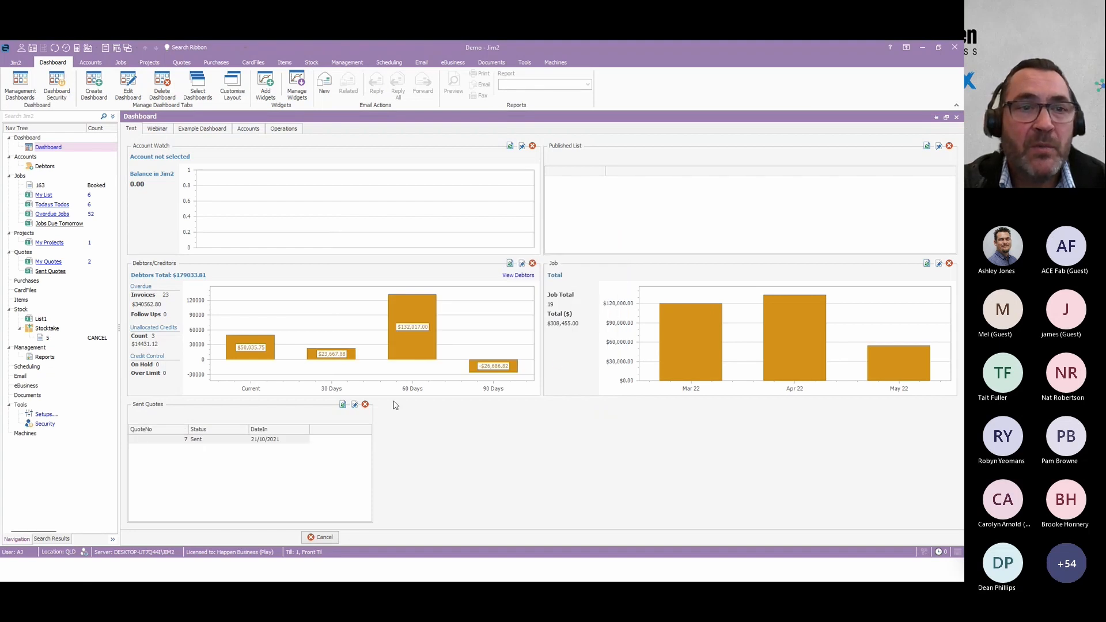
# Remove the Sent Quotes widget from the Test dashboard.
pyautogui.click(366, 405)
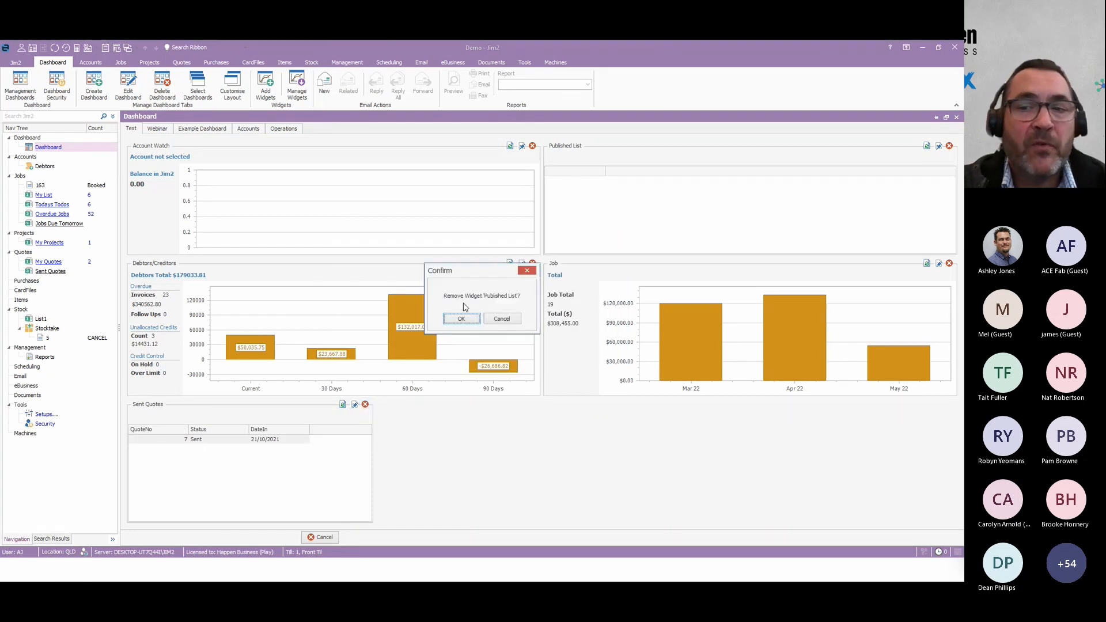
pyautogui.click(461, 310)
# Add a Published List Count widget to the Test dashboard.
pyautogui.click(265, 85)
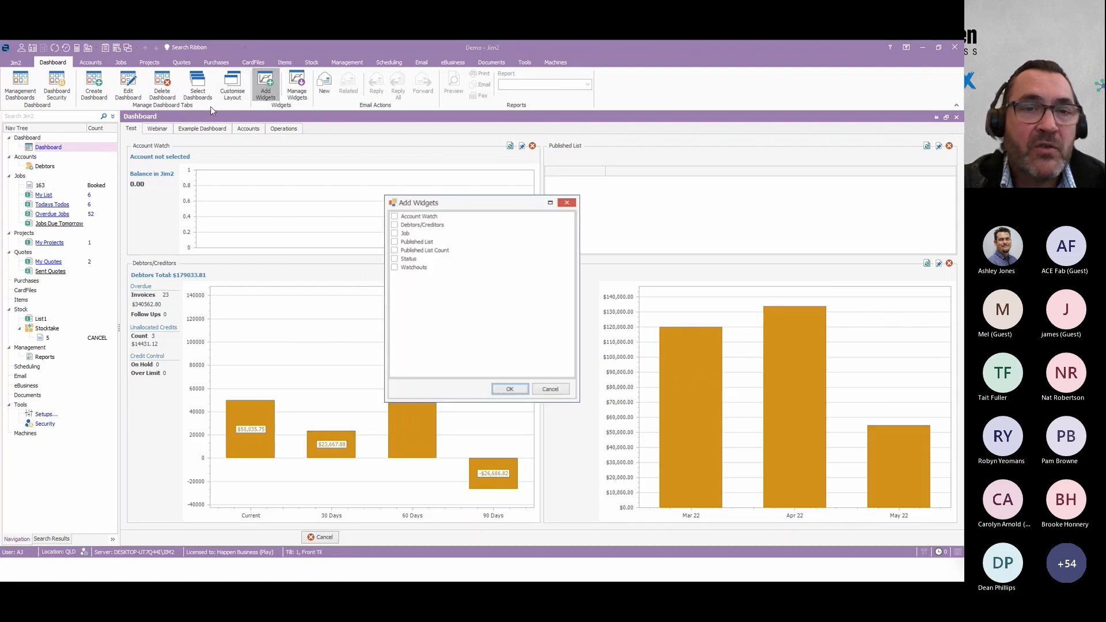
pyautogui.click(393, 250)
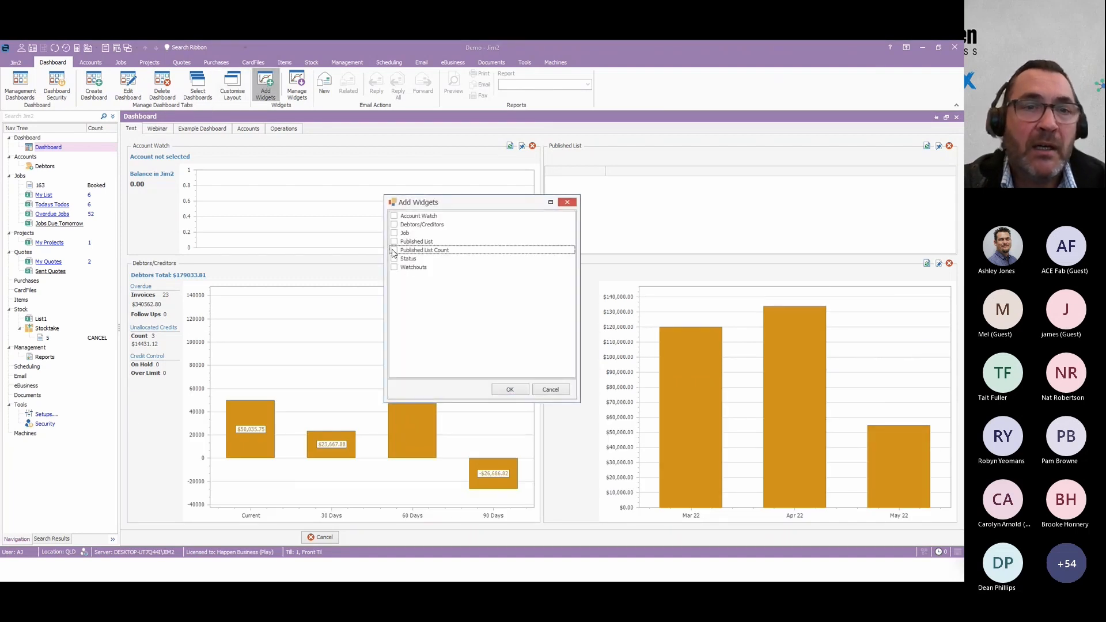
pyautogui.click(509, 390)
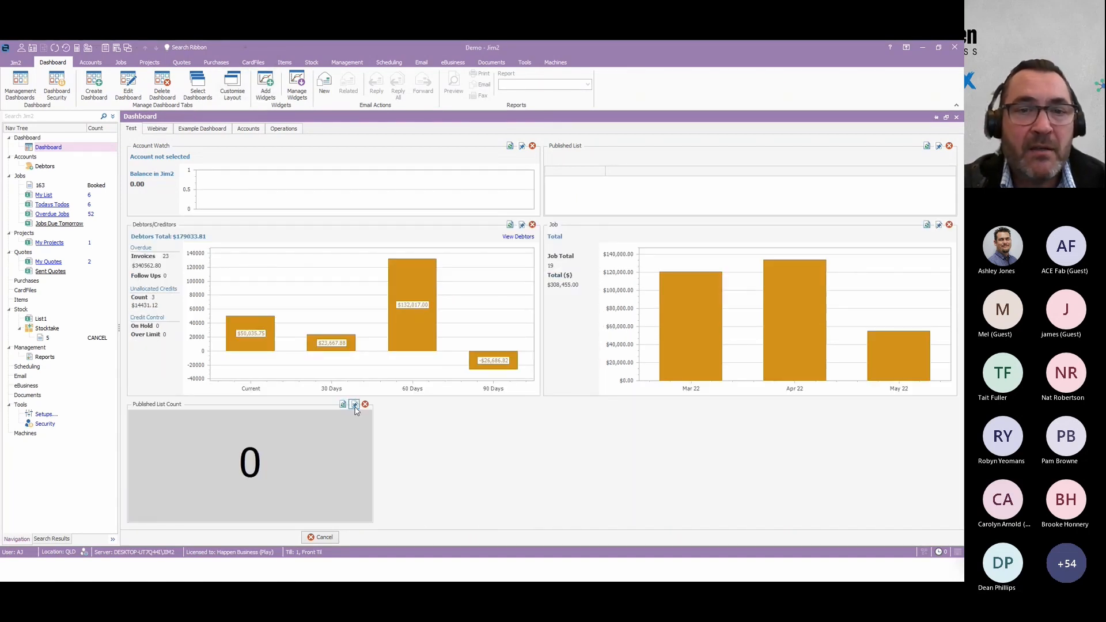
pyautogui.click(355, 404)
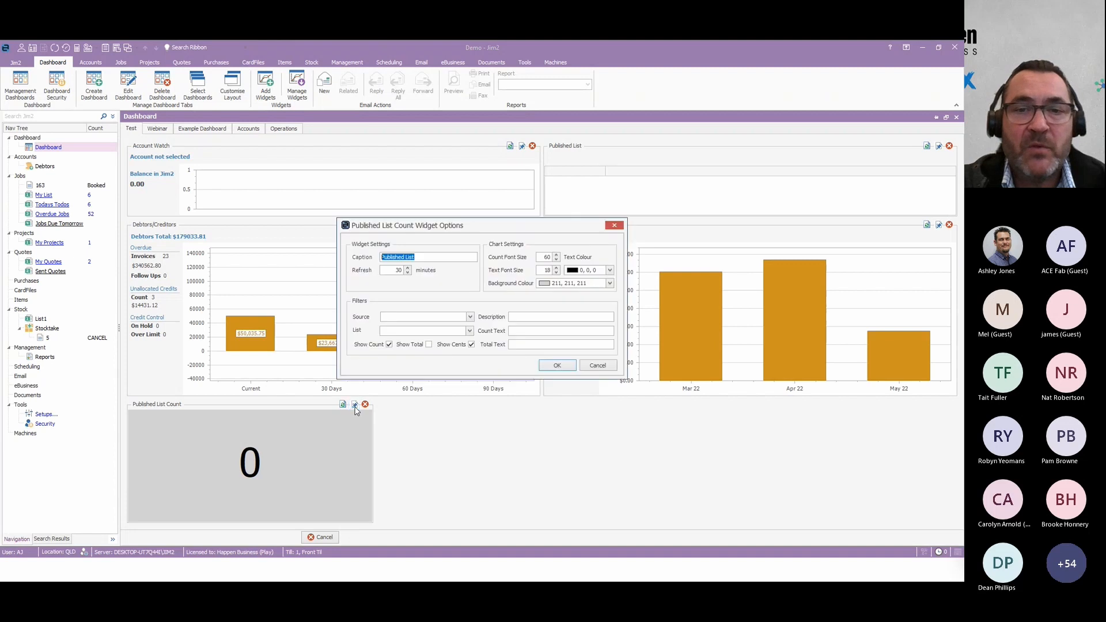
pyautogui.click(608, 368)
pyautogui.click(21, 376)
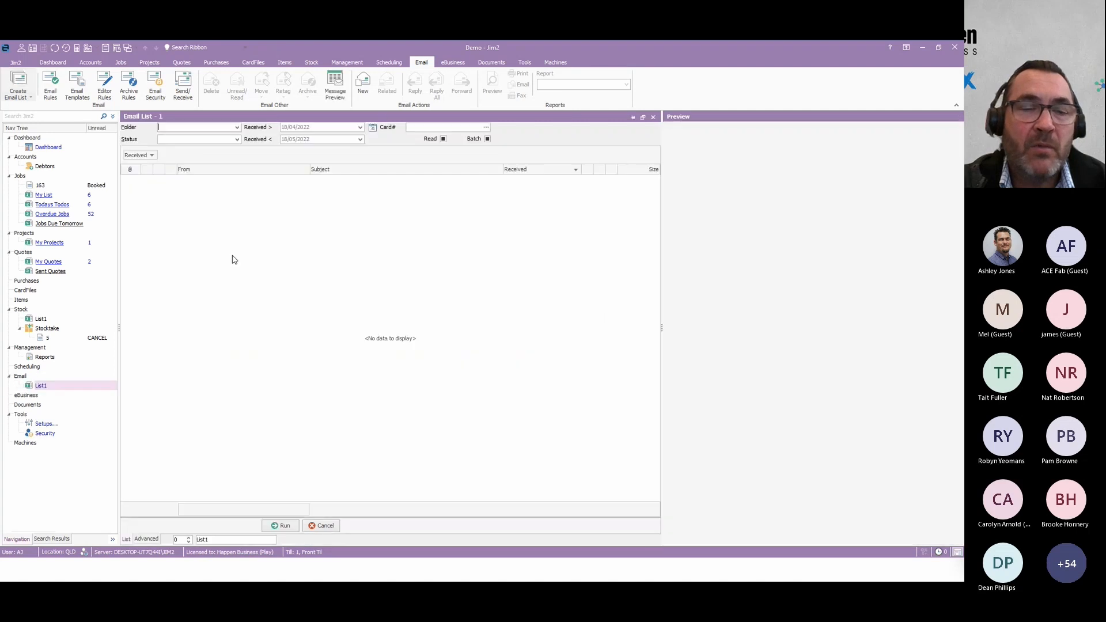
pyautogui.click(327, 526)
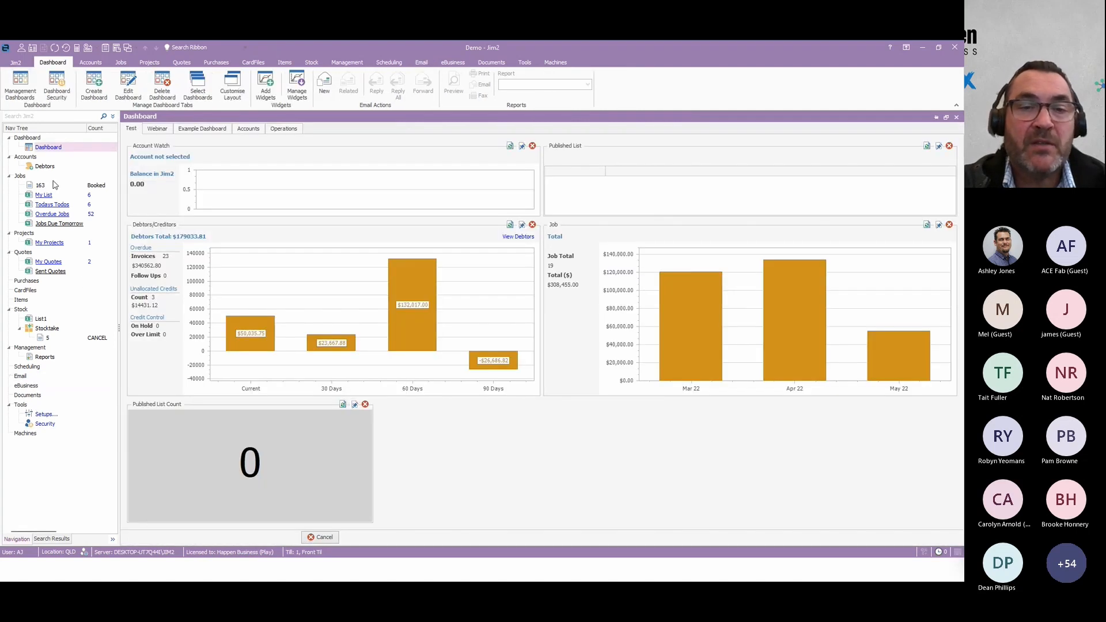
# Set the Published List Count widget's source to Quote and its list to My Quotes, and apply the options.
pyautogui.click(355, 405)
pyautogui.click(470, 317)
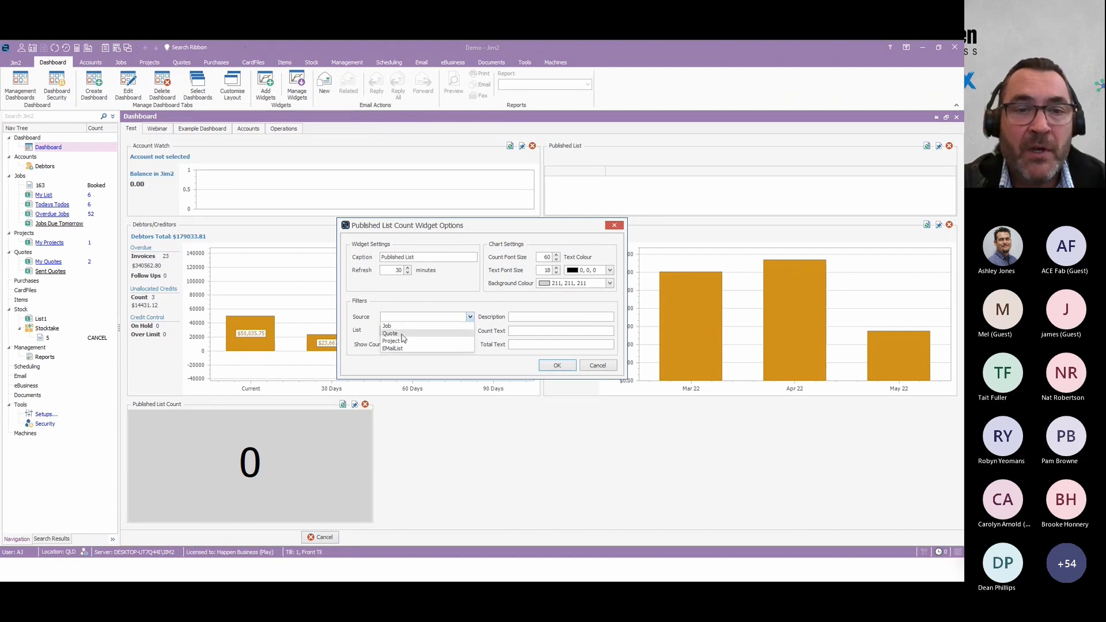
pyautogui.click(393, 348)
pyautogui.click(470, 332)
pyautogui.click(470, 317)
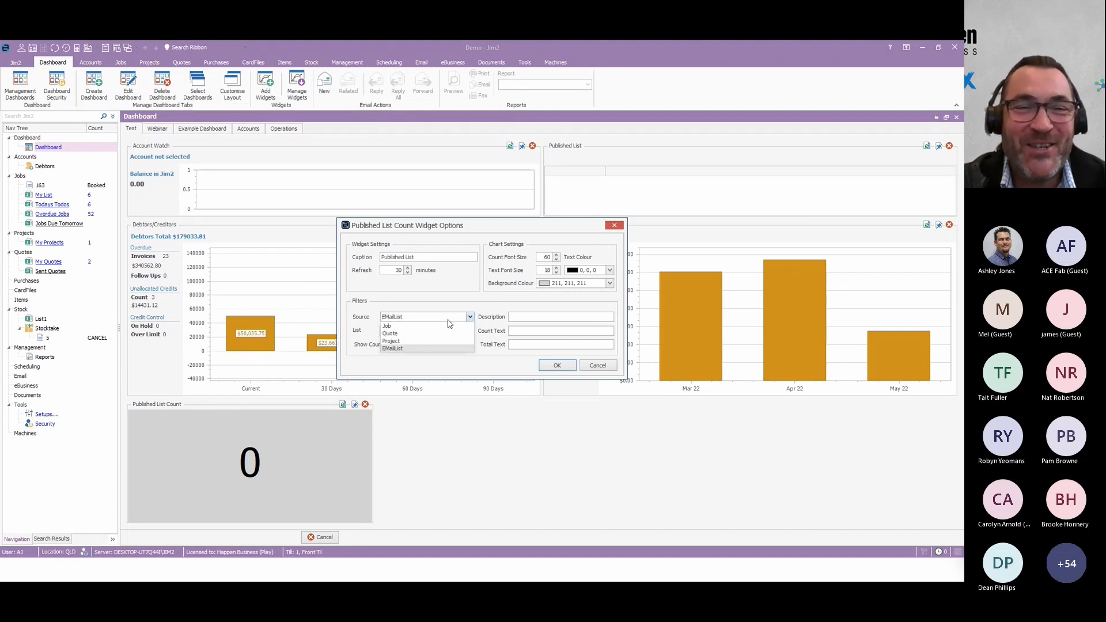
pyautogui.click(418, 334)
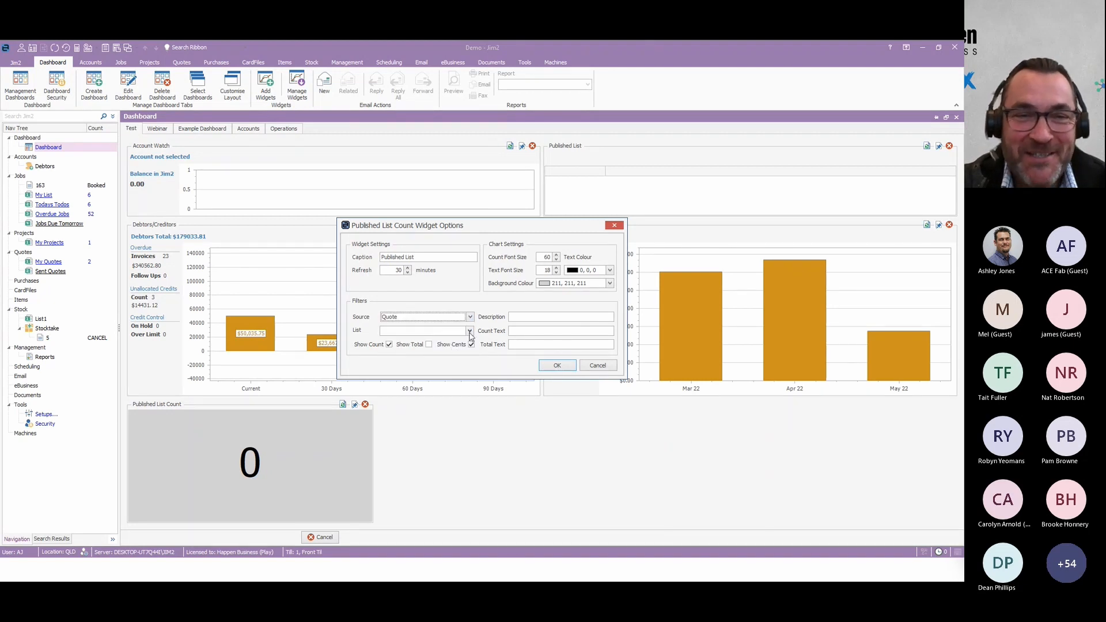
pyautogui.click(470, 331)
pyautogui.click(411, 350)
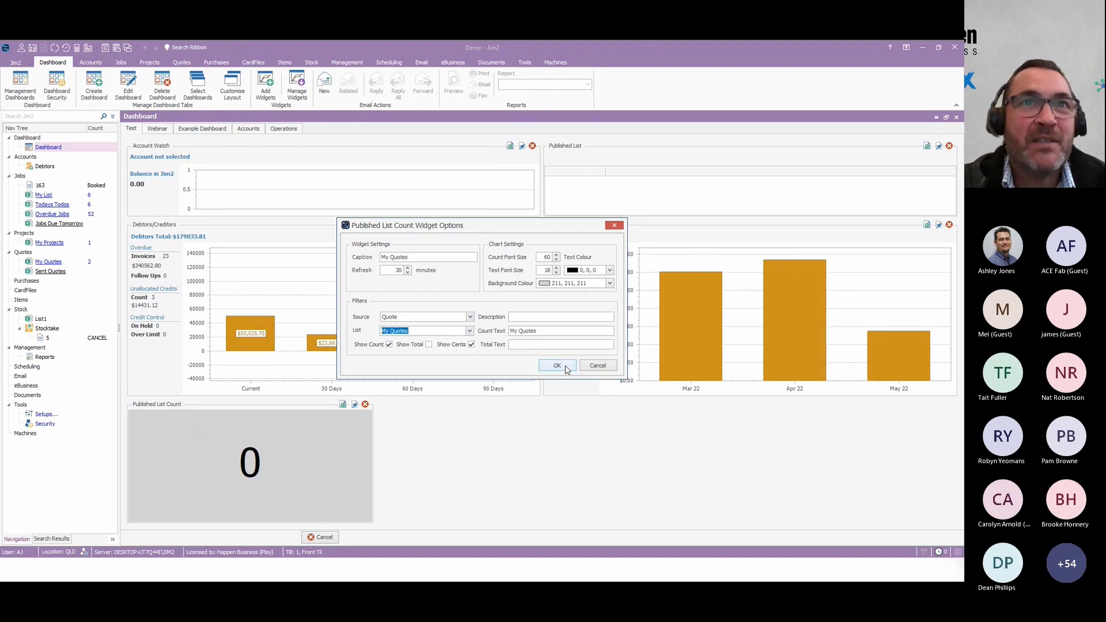
pyautogui.click(557, 365)
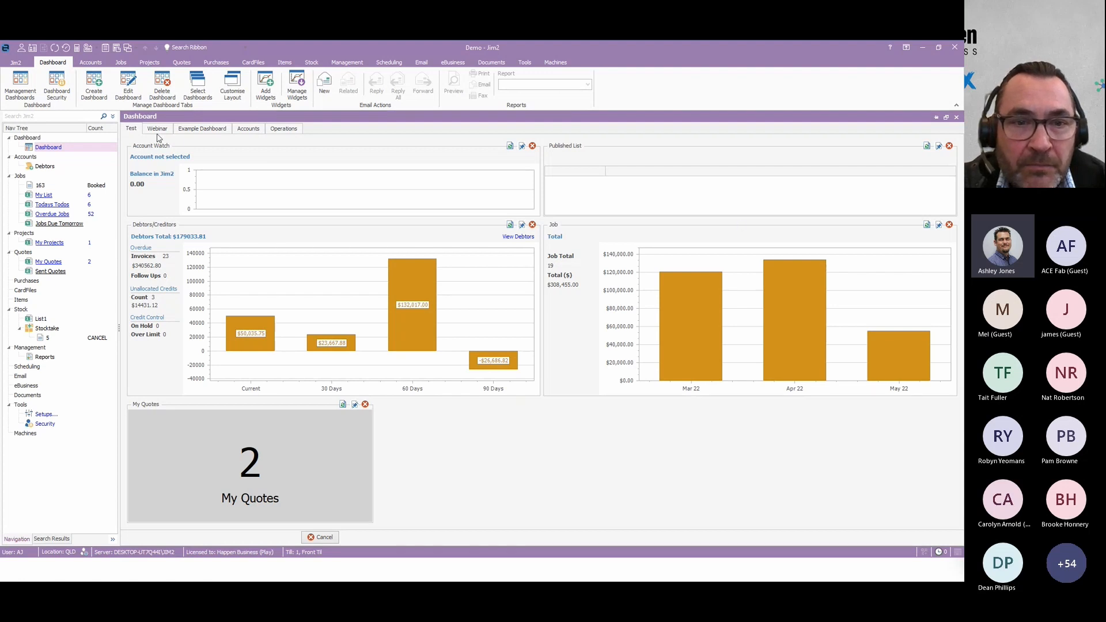
# Review the Actual Income Vs COGS widget's options on the Accounts dashboard, including its comparison account choices, and leave them unchanged.
pyautogui.click(194, 130)
pyautogui.click(248, 129)
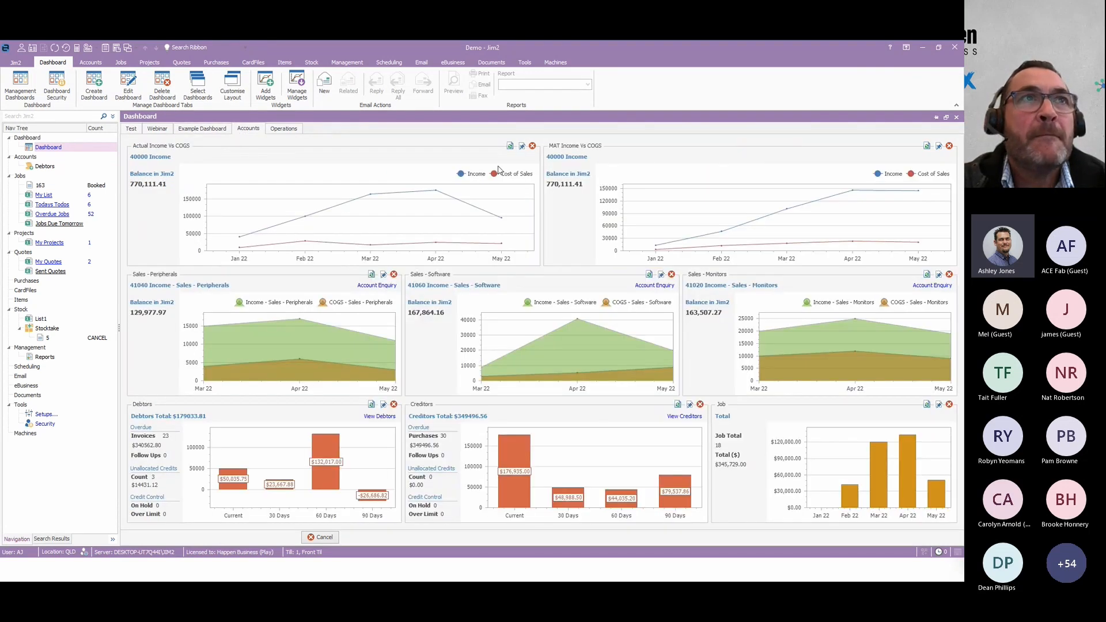
pyautogui.click(522, 147)
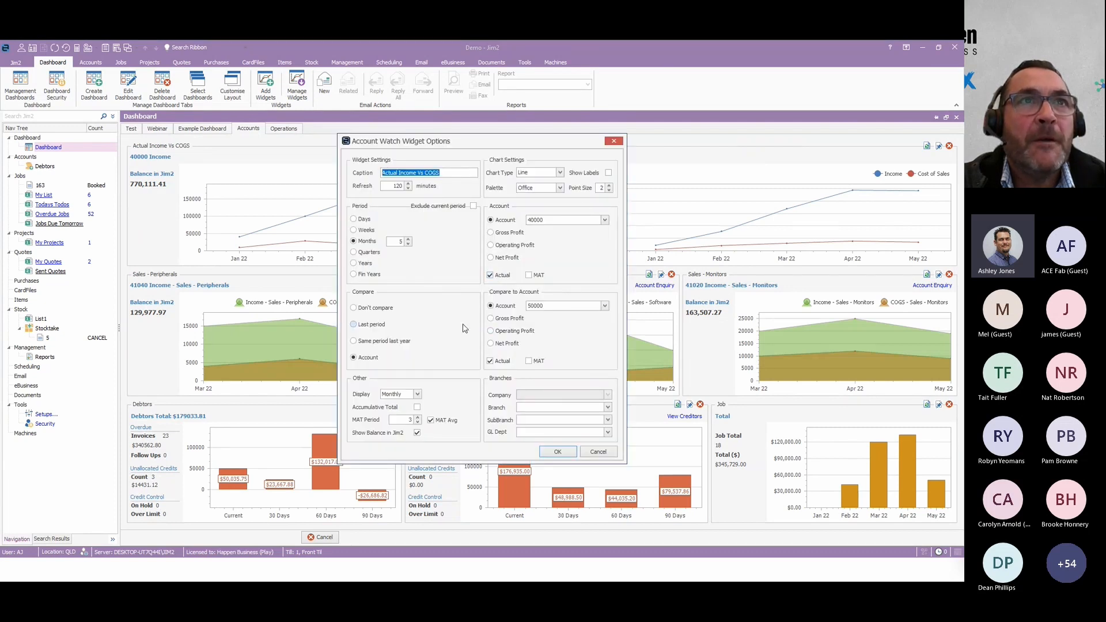
pyautogui.click(604, 306)
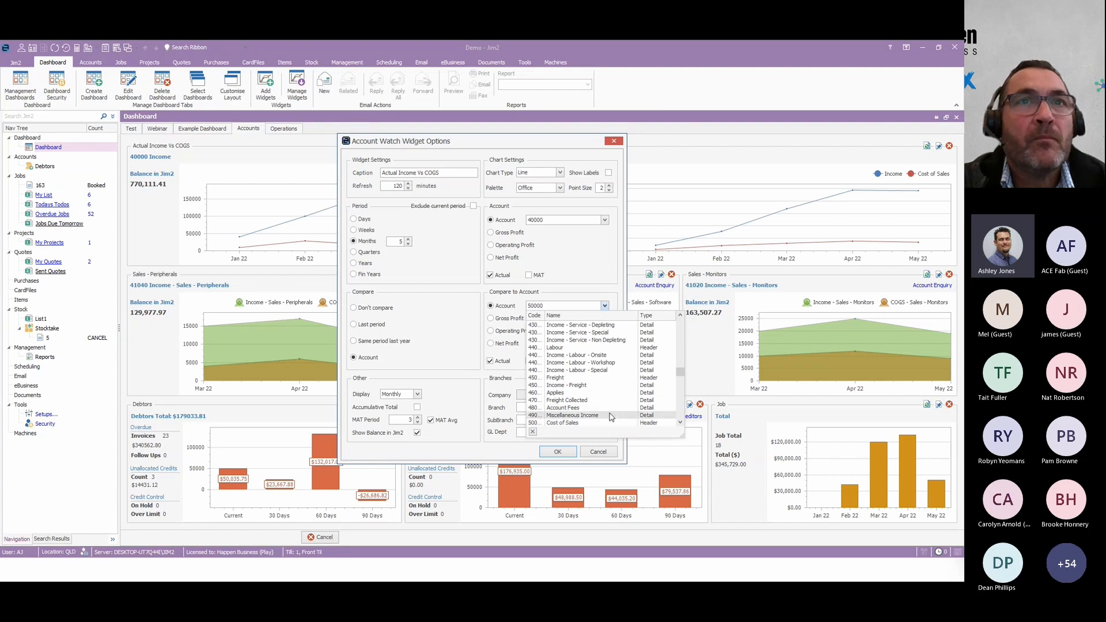
pyautogui.click(720, 361)
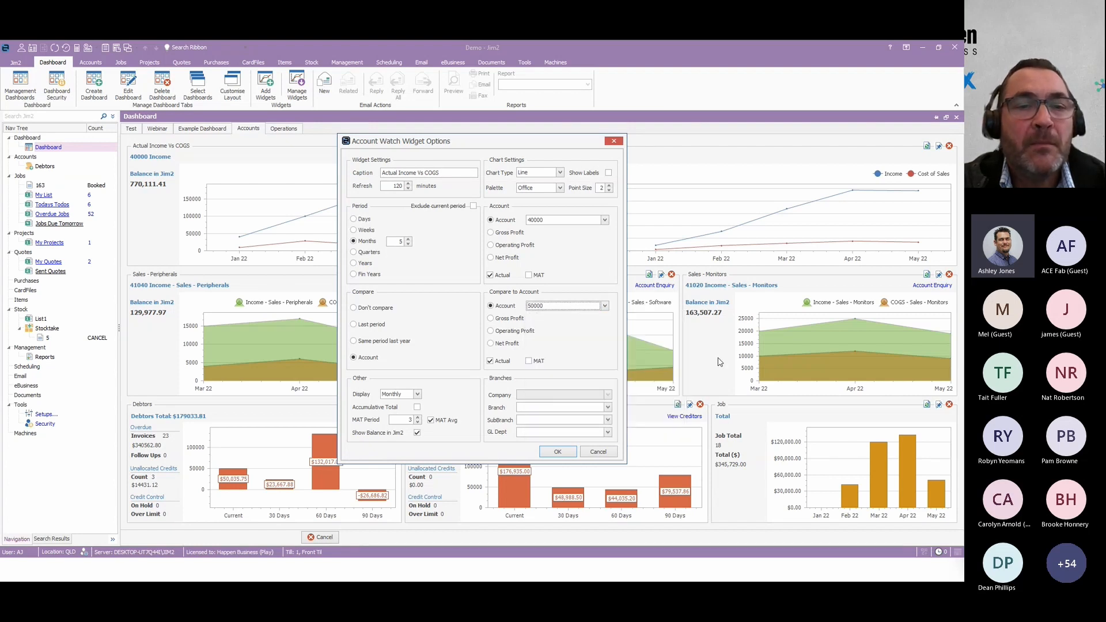
pyautogui.click(599, 453)
# Review the Sales - Peripherals widget's options on the Accounts dashboard, including its account choices, and close them without saving changes.
pyautogui.click(383, 274)
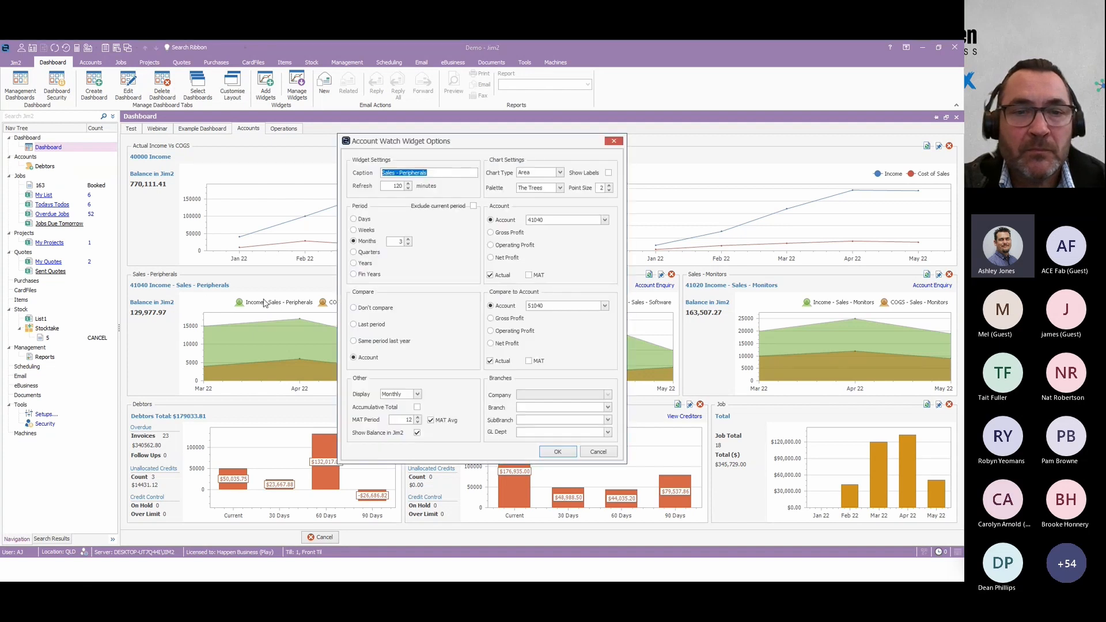
pyautogui.click(606, 220)
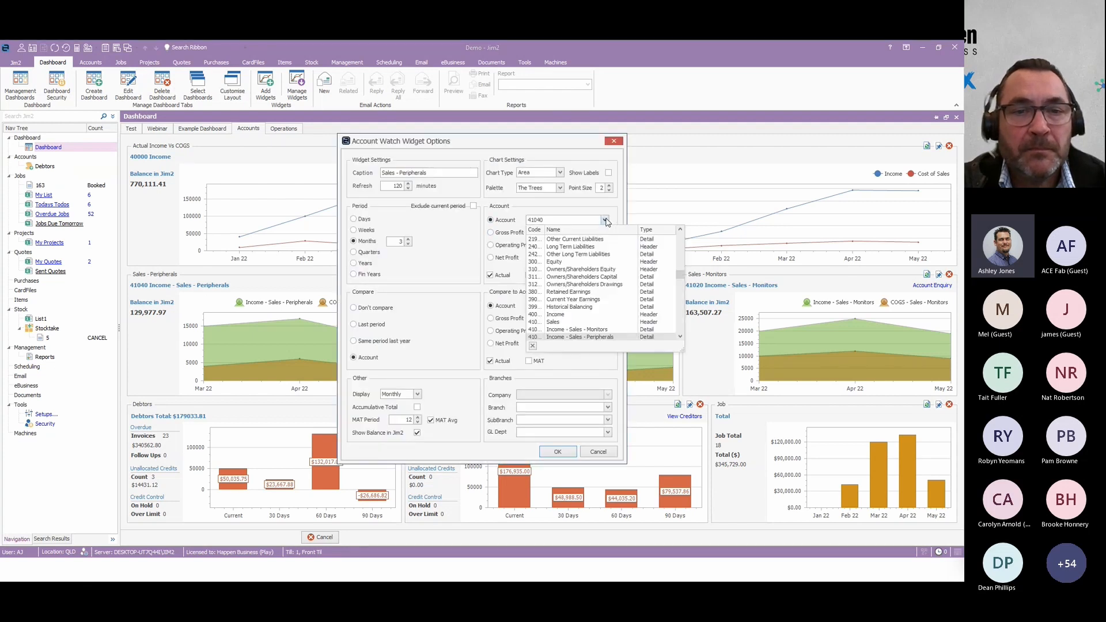
pyautogui.click(599, 337)
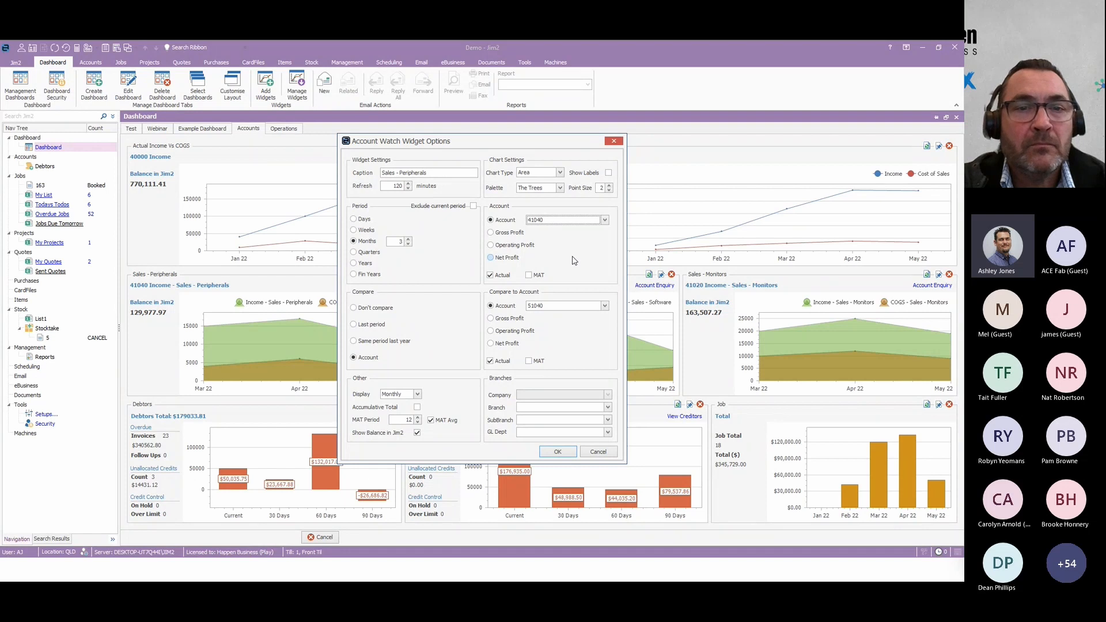
pyautogui.click(598, 452)
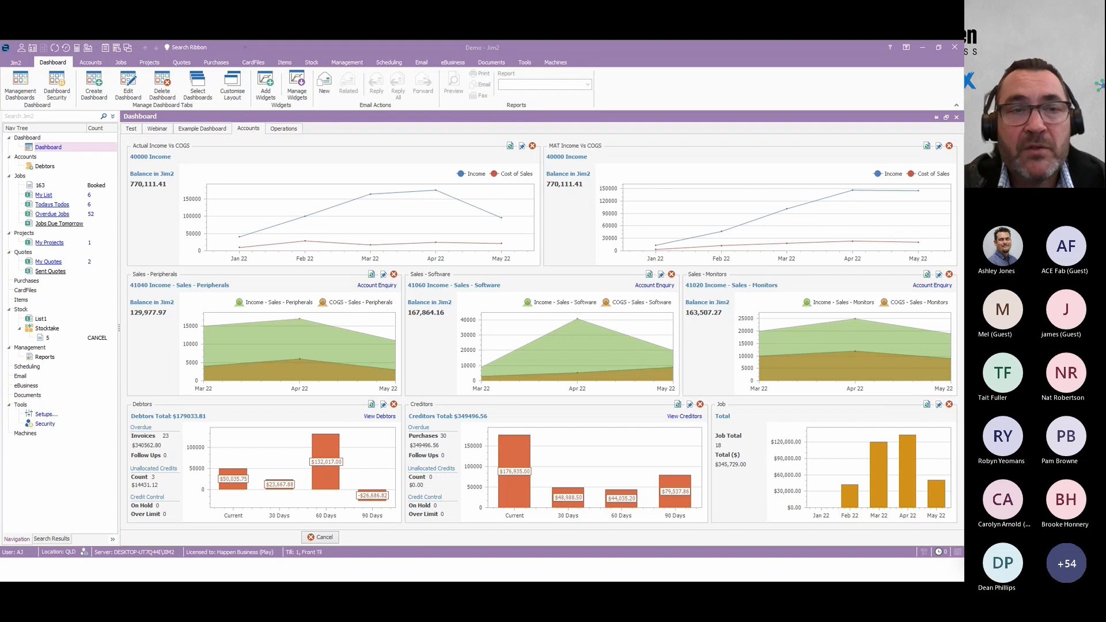
# Review the Service Jobs Status widget's options on the Operations dashboard, toggling the Sales and Manufacturing filters on and off and keeping only Service selected.
pyautogui.click(281, 129)
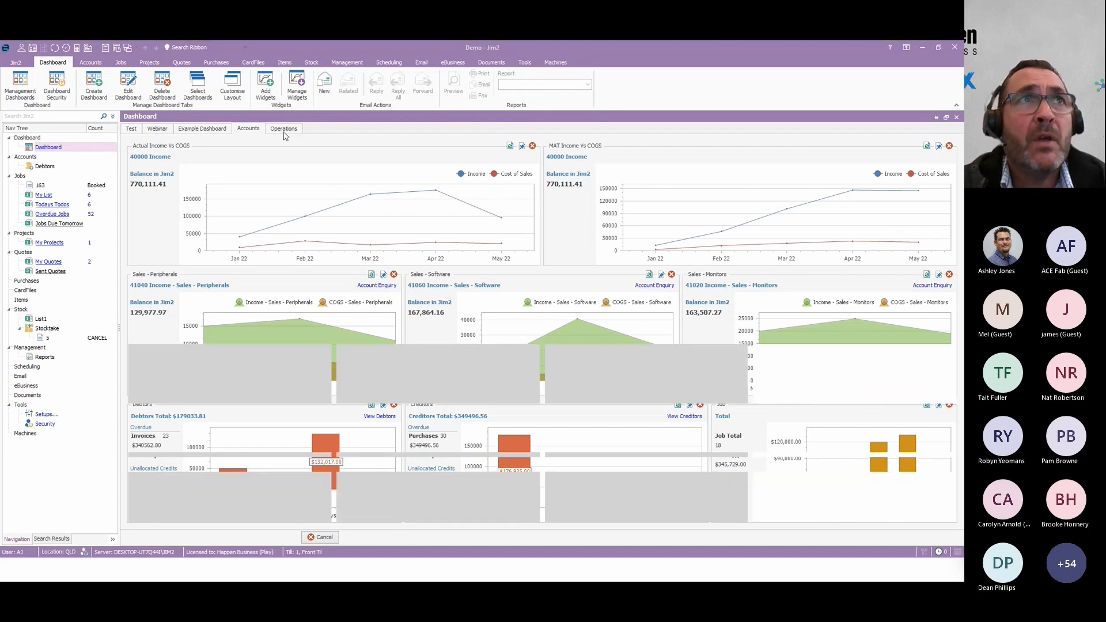
pyautogui.click(383, 146)
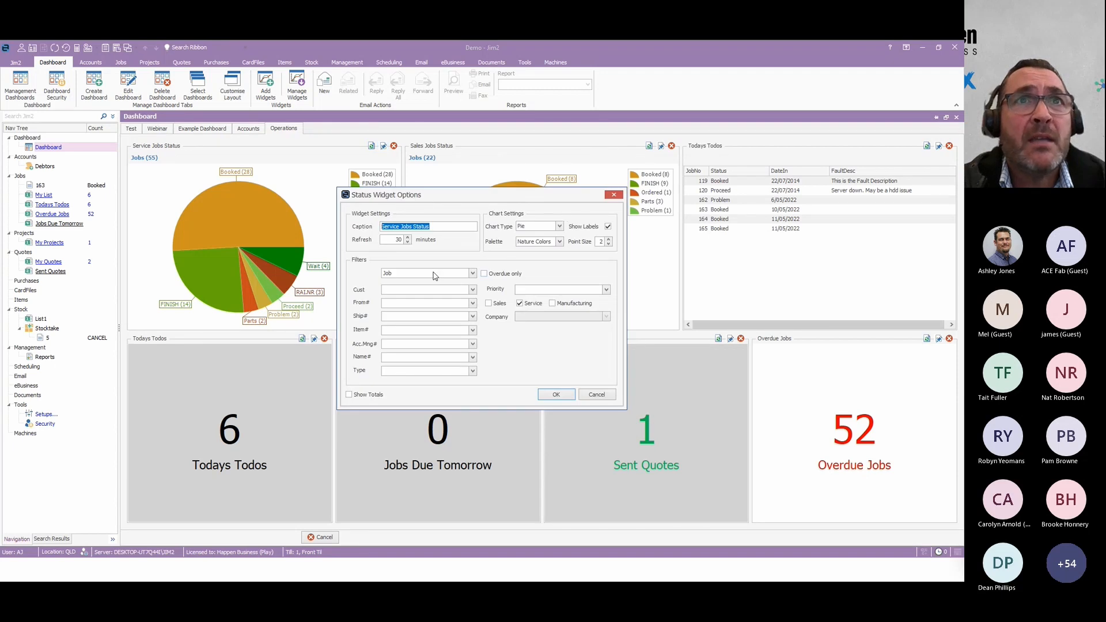
pyautogui.click(488, 303)
pyautogui.click(552, 304)
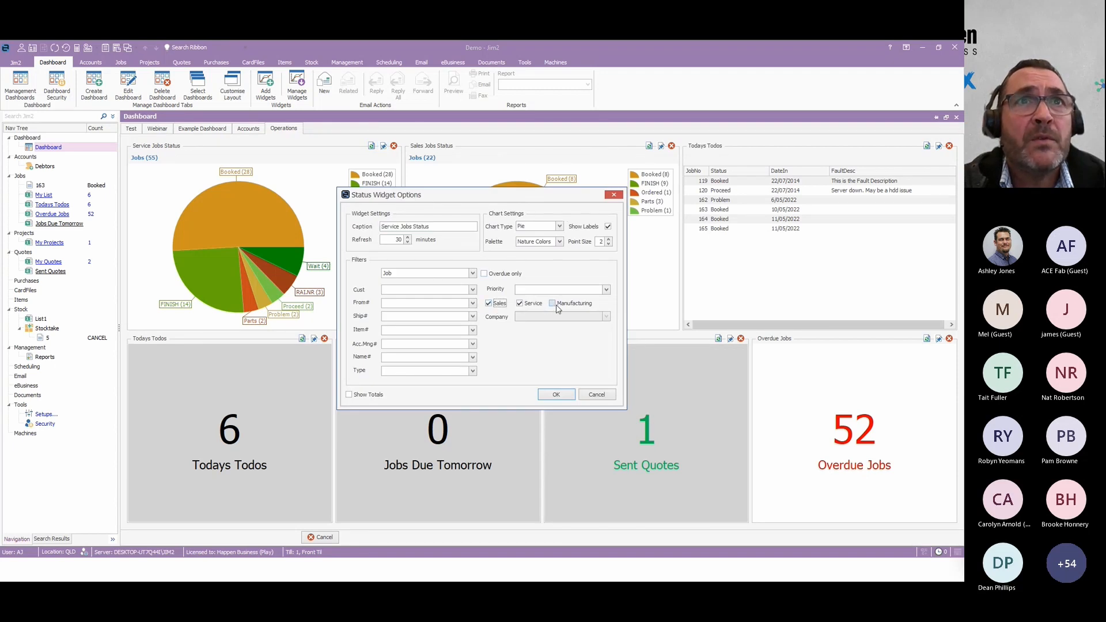
pyautogui.click(488, 304)
pyautogui.click(552, 304)
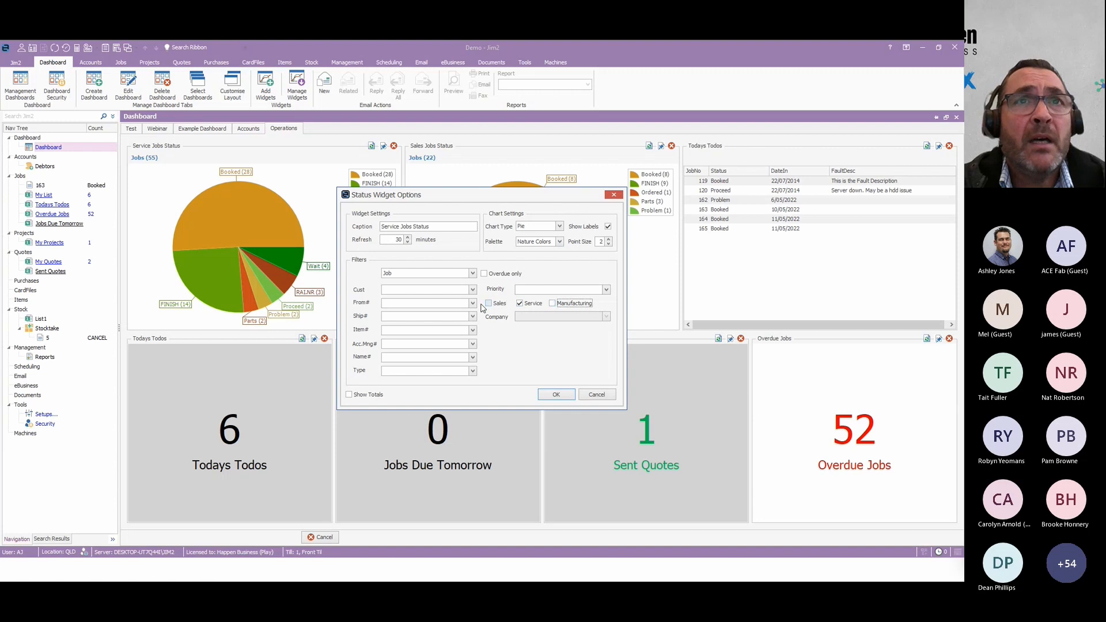
pyautogui.click(556, 394)
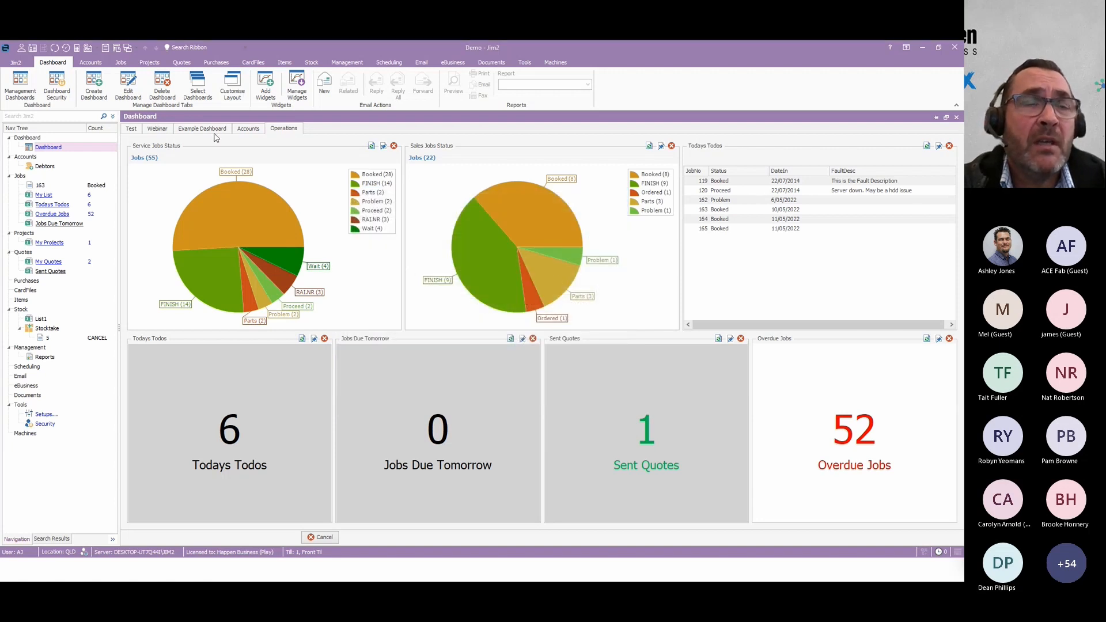
# Review the Job widget's options on the Accounts dashboard, including its job type choices, and close them without saving changes.
pyautogui.click(258, 131)
pyautogui.click(938, 405)
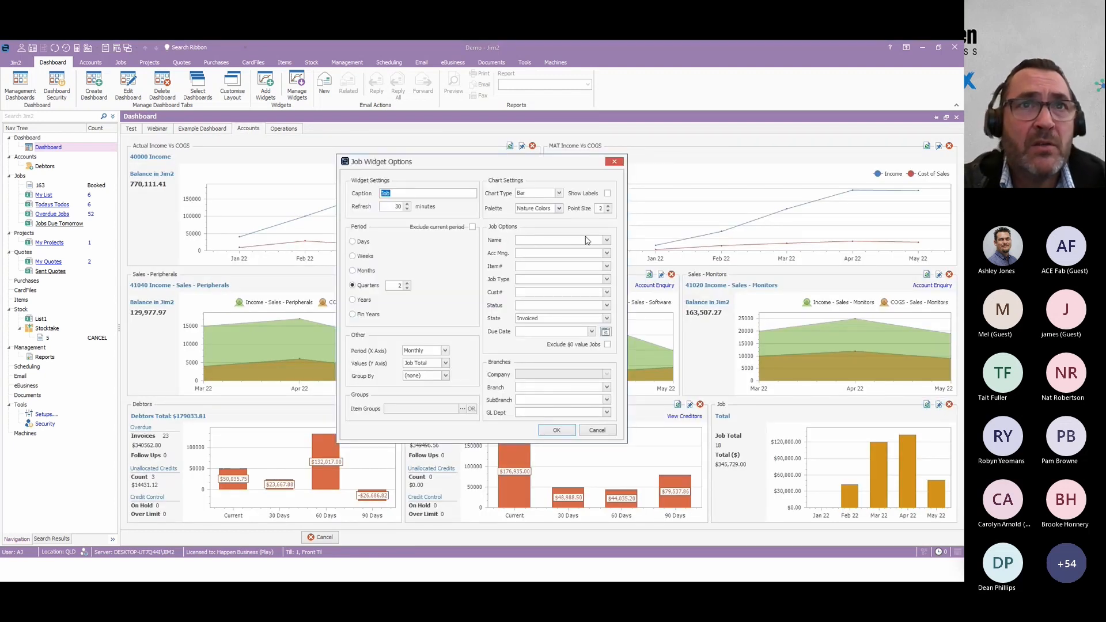
pyautogui.click(606, 280)
pyautogui.click(490, 273)
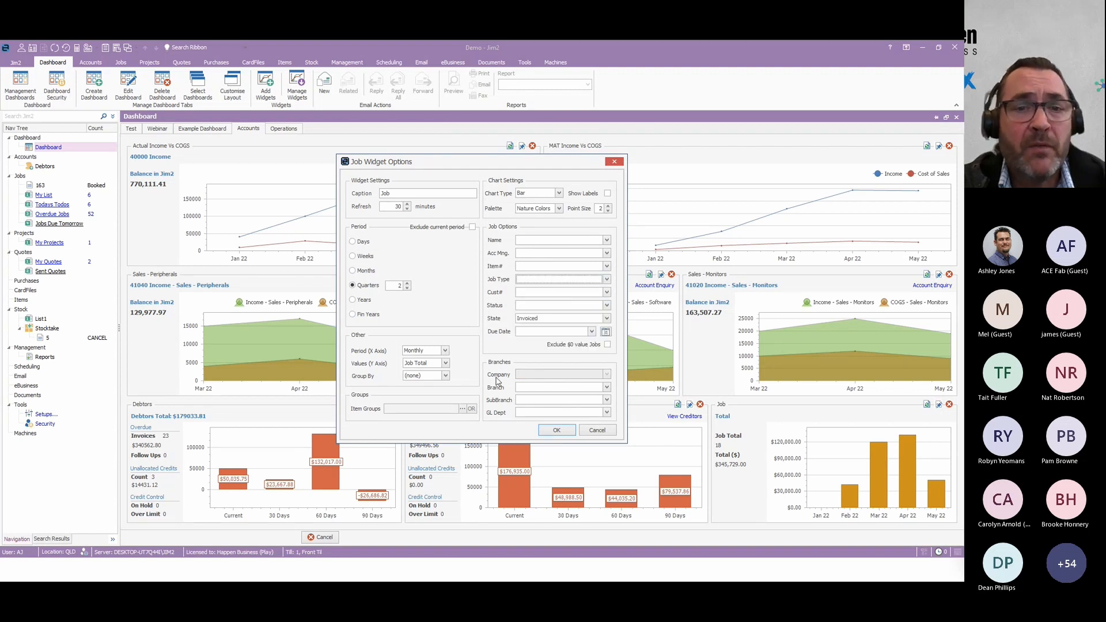
pyautogui.click(597, 436)
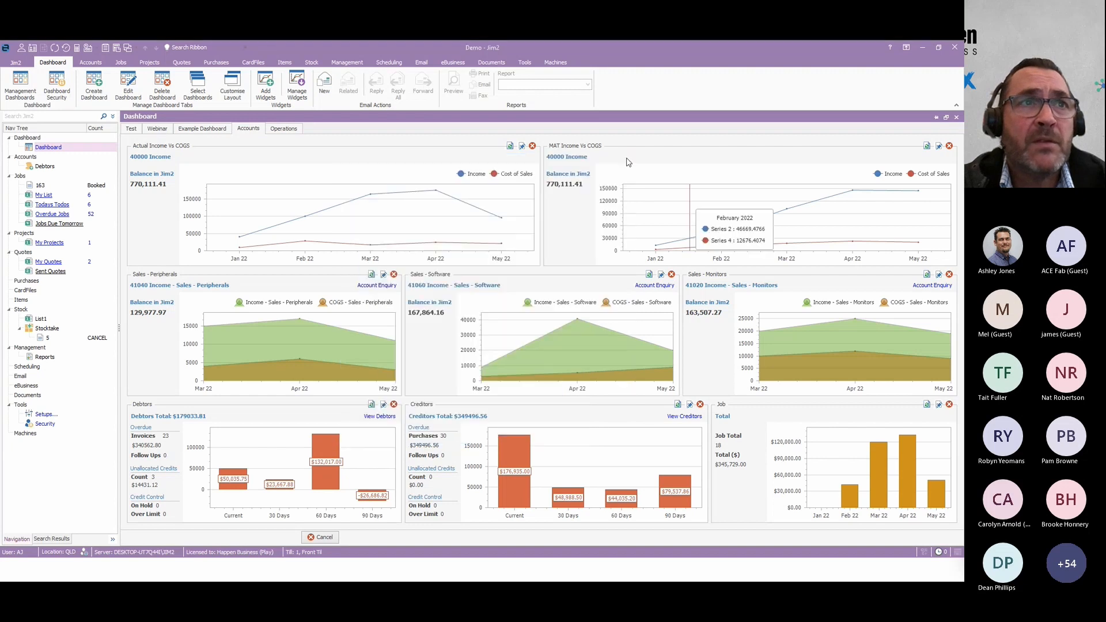